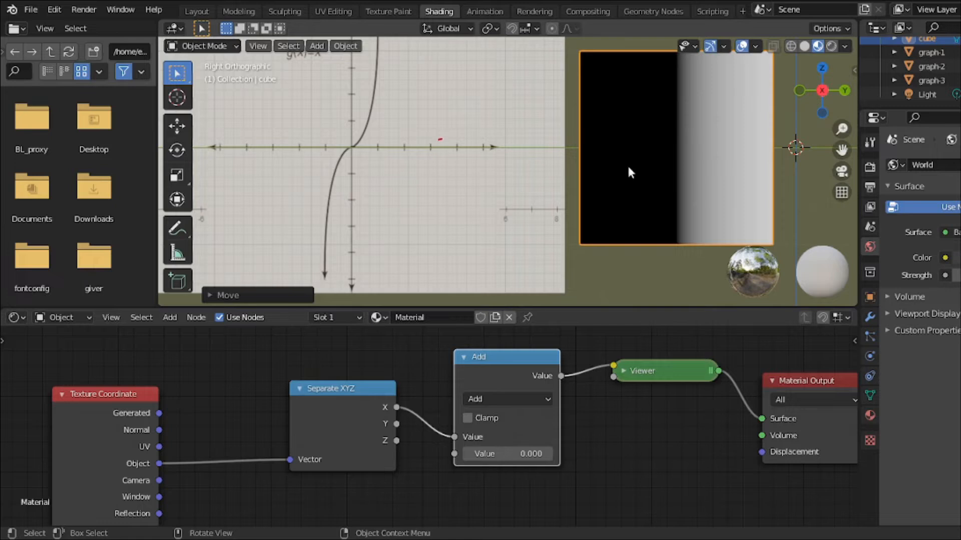
# Hide the three graph reference planes graph-1, graph-2 and graph-3.
pyautogui.click(520, 179)
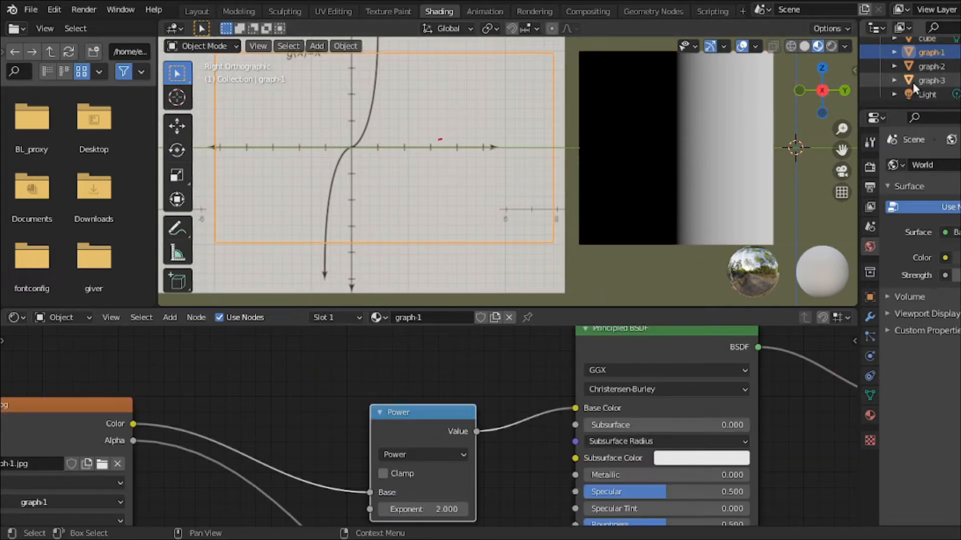
pyautogui.keyDown('ctrl'); pyautogui.click(932, 66); pyautogui.keyUp('ctrl')
pyautogui.keyDown('ctrl'); pyautogui.click(932, 77); pyautogui.keyUp('ctrl')
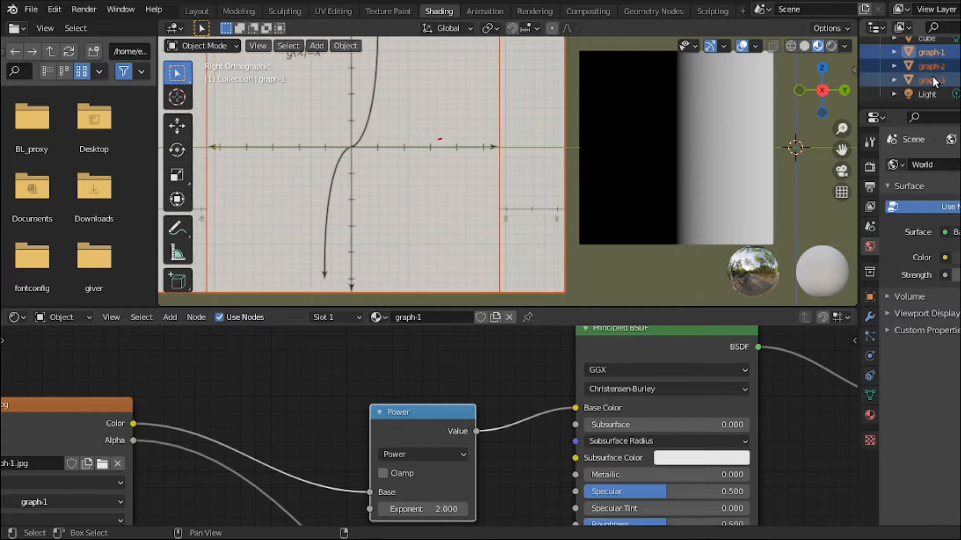
pyautogui.press('h')
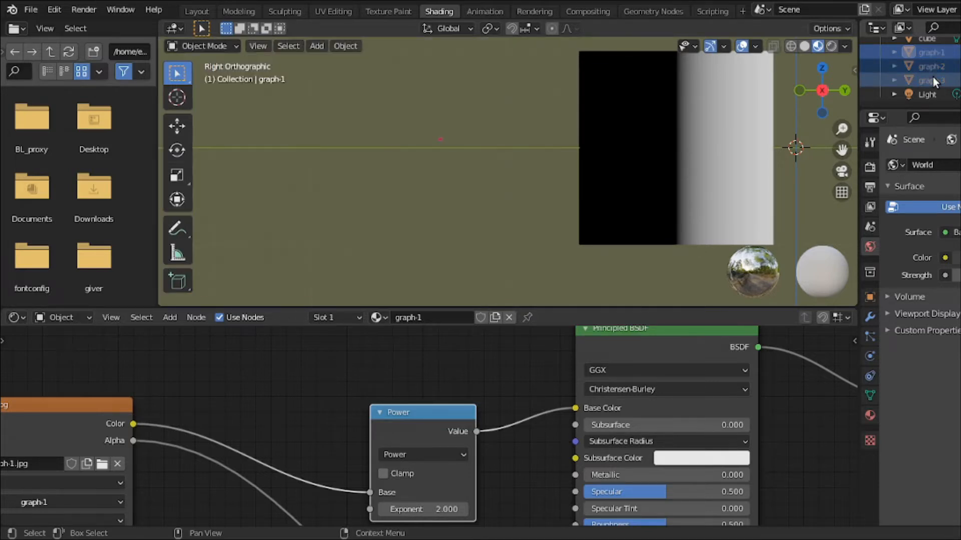
# Move the graph-1 material's image texture, Power and Principled BSDF nodes higher in the node layout.
pyautogui.scroll(-2, 409, 411)
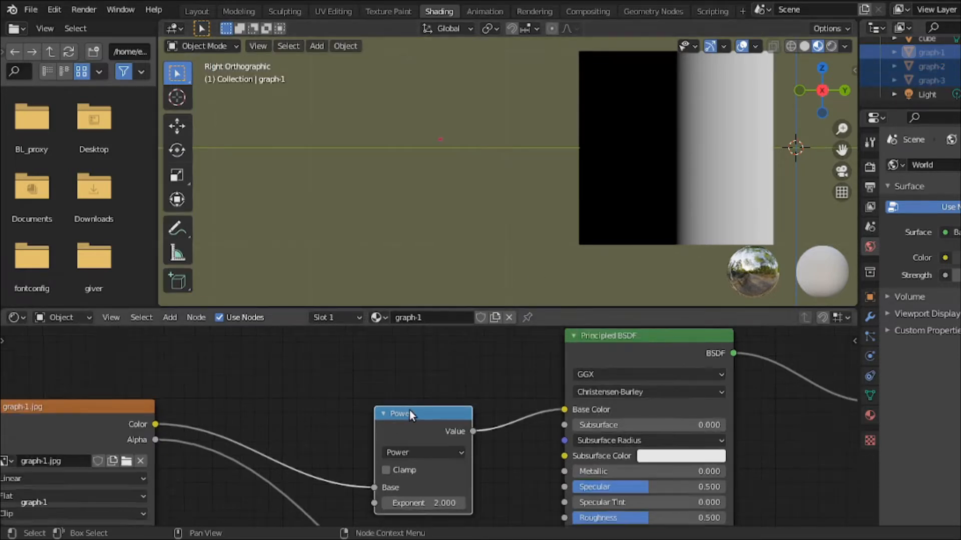
pyautogui.moveTo(409, 410); pyautogui.dragTo(409, 361)
pyautogui.scroll(-2, 409, 362)
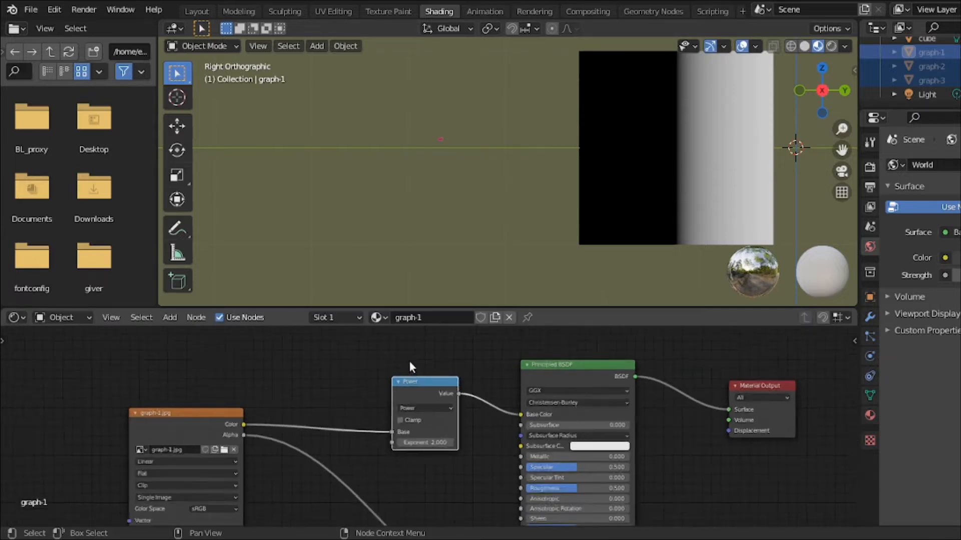
pyautogui.moveTo(205, 417); pyautogui.dragTo(211, 344)
pyautogui.moveTo(421, 389); pyautogui.dragTo(418, 346)
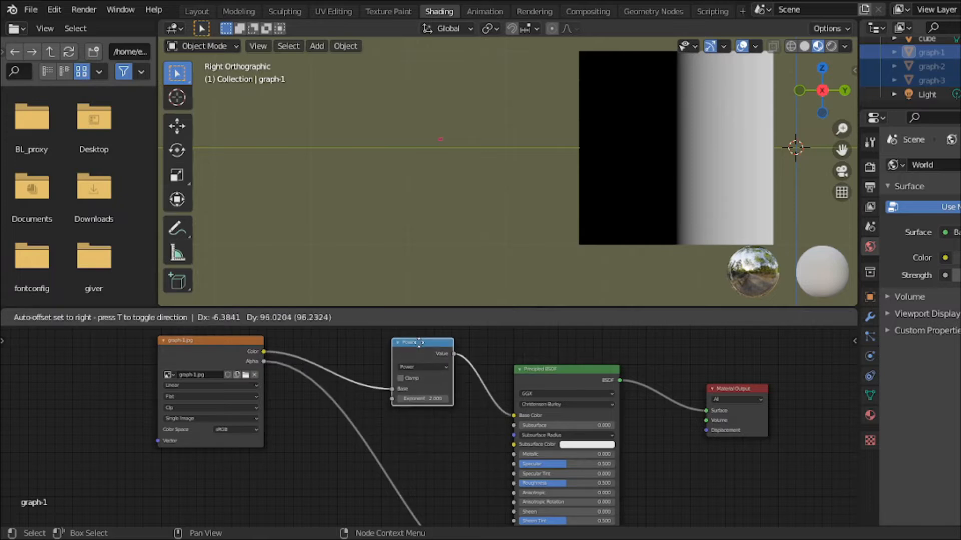
pyautogui.moveTo(551, 368); pyautogui.dragTo(565, 332)
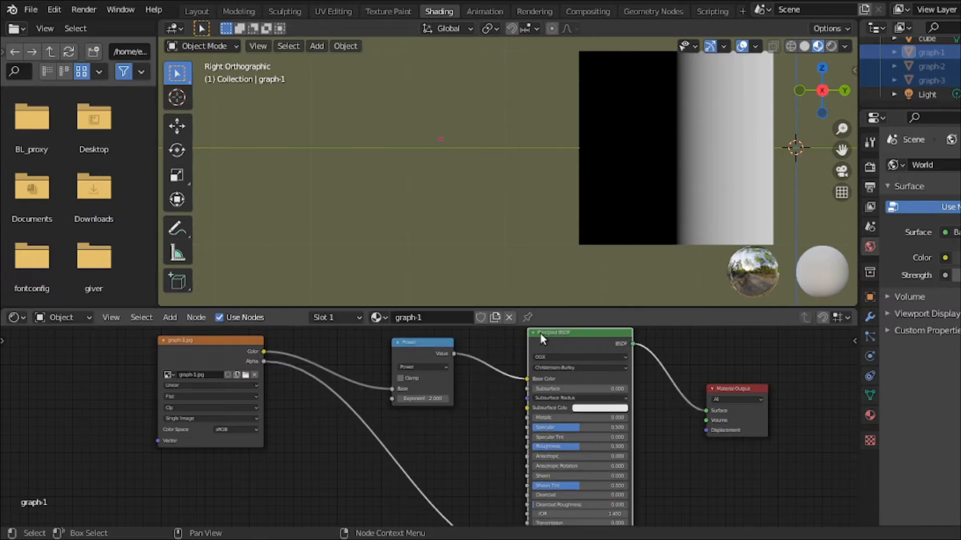
# Collapse the Principled BSDF, Material Output and graph-1.jpg image texture nodes.
pyautogui.click(533, 333)
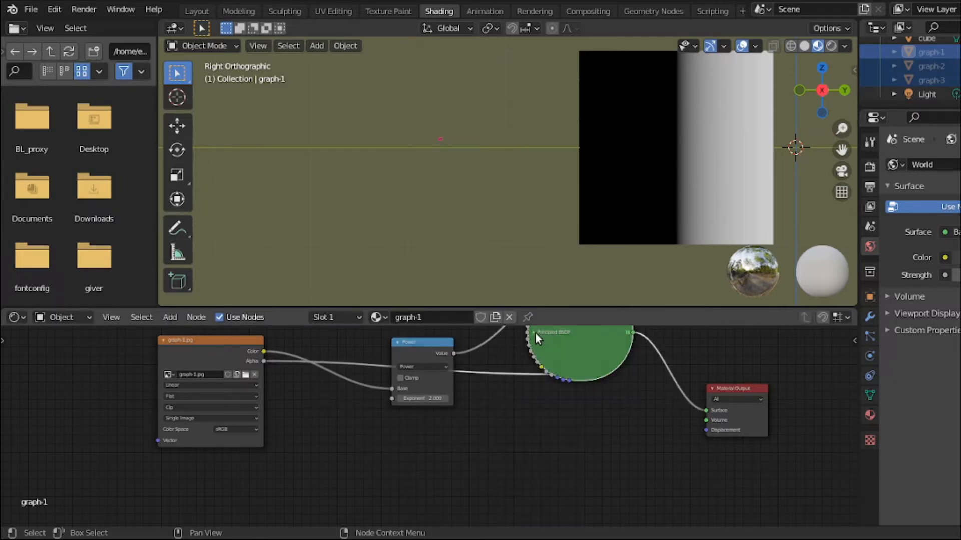
pyautogui.click(711, 389)
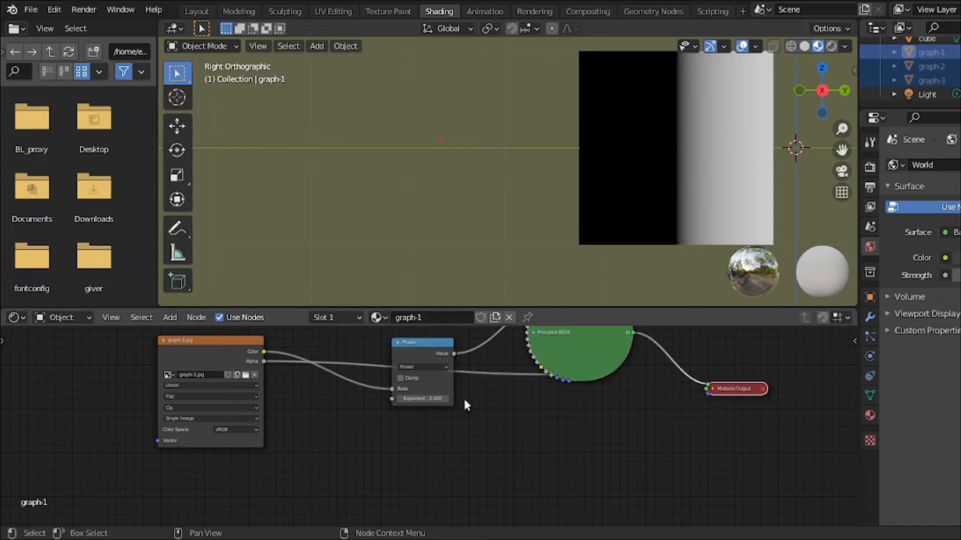
pyautogui.click(167, 340)
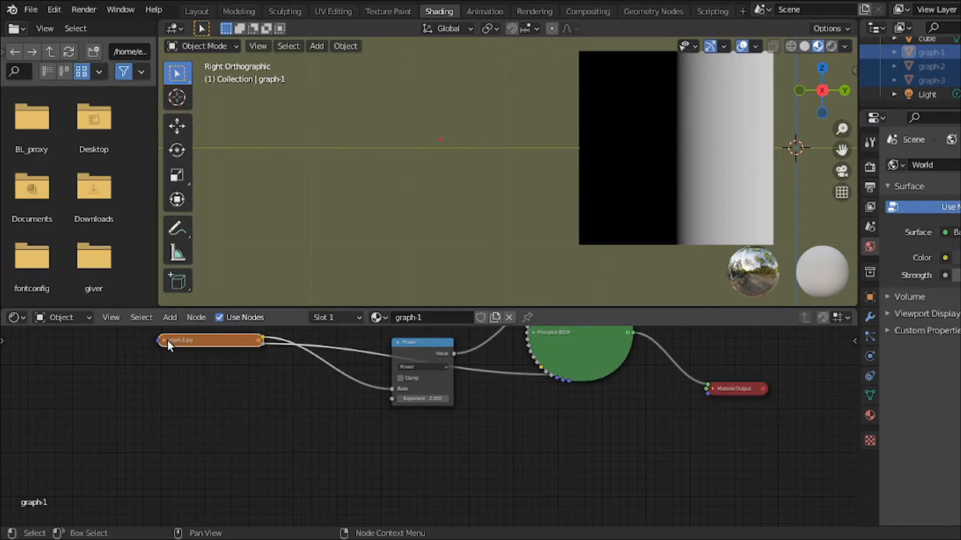
# Enable Clamp on the graph-1 material's Power math node and change its operation to Add.
pyautogui.scroll(2, 380, 378)
pyautogui.moveTo(446, 359); pyautogui.dragTo(460, 391)
pyautogui.scroll(3, 449, 392)
pyautogui.click(448, 392)
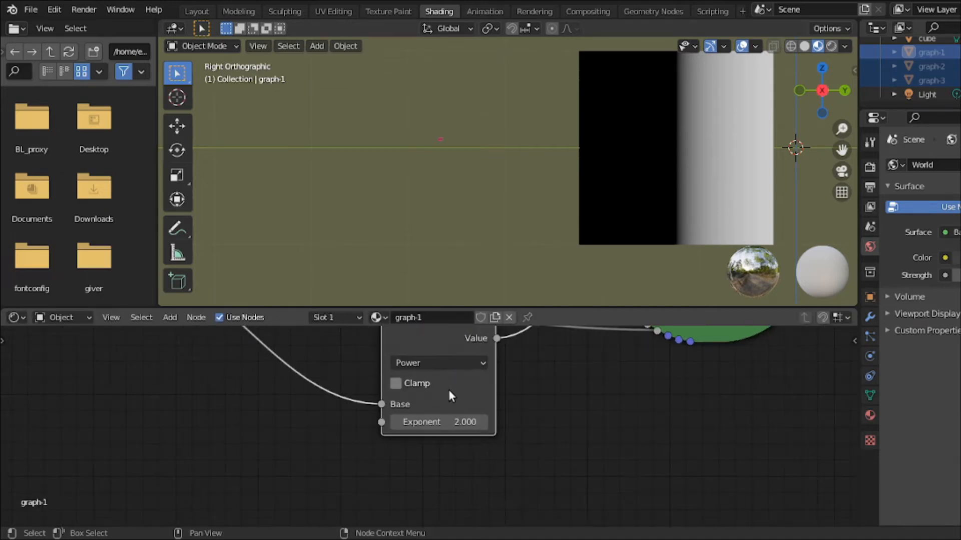
pyautogui.moveTo(450, 307); pyautogui.dragTo(440, 359)
pyautogui.scroll(2, 447, 324)
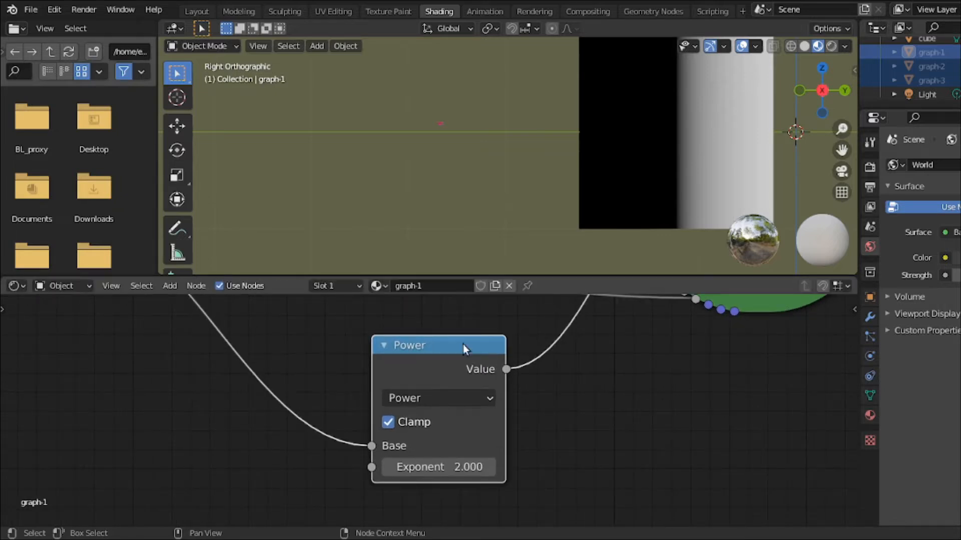
pyautogui.click(458, 400)
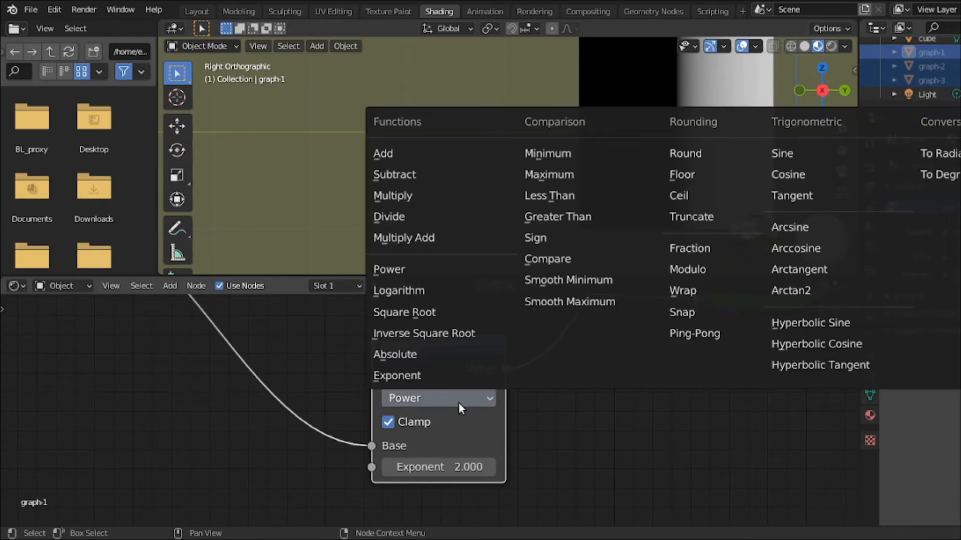
pyautogui.click(430, 153)
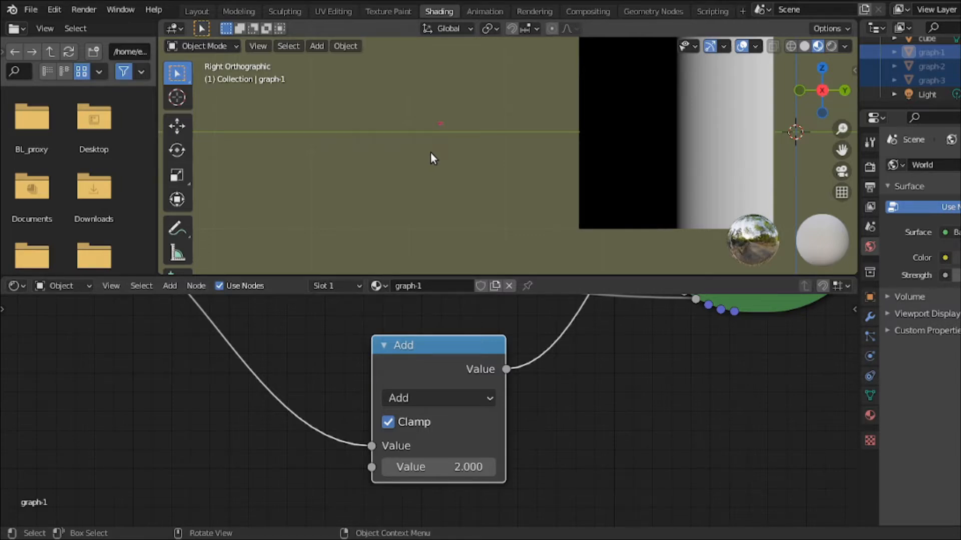
# Select the cube and move its Texture Coordinate, Material Output and Viewer nodes well away from Separate XYZ and Add, repositioning those two as well.
pyautogui.scroll(-4, 370, 350)
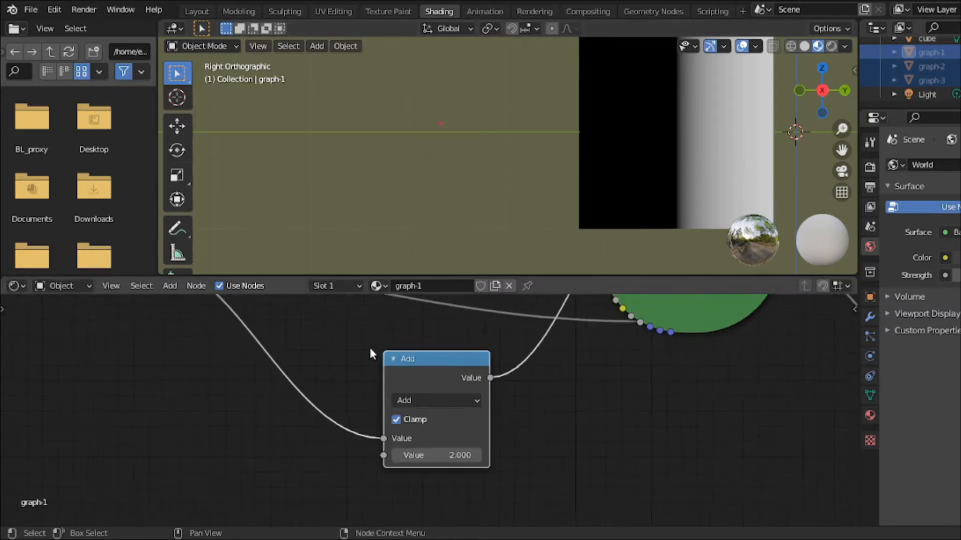
pyautogui.scroll(-1, 370, 353)
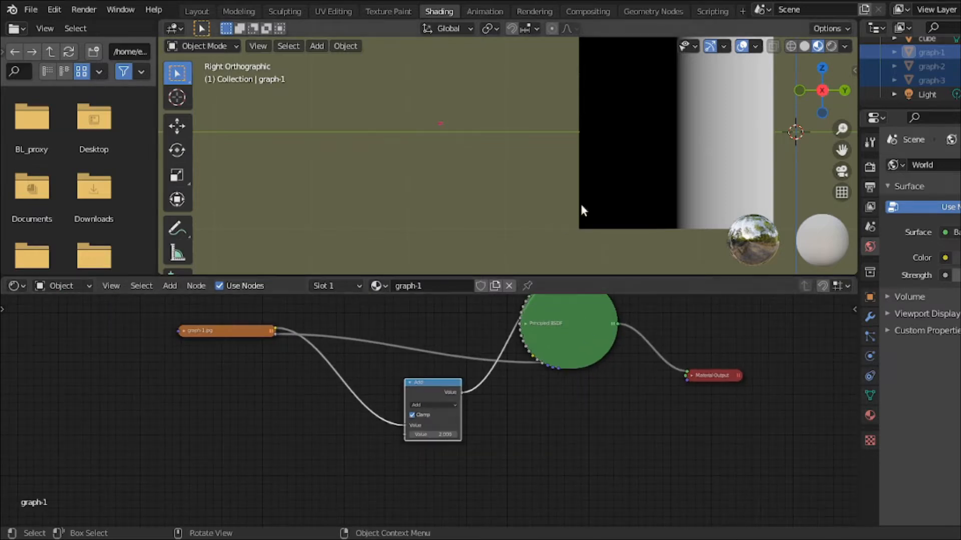
pyautogui.click(604, 193)
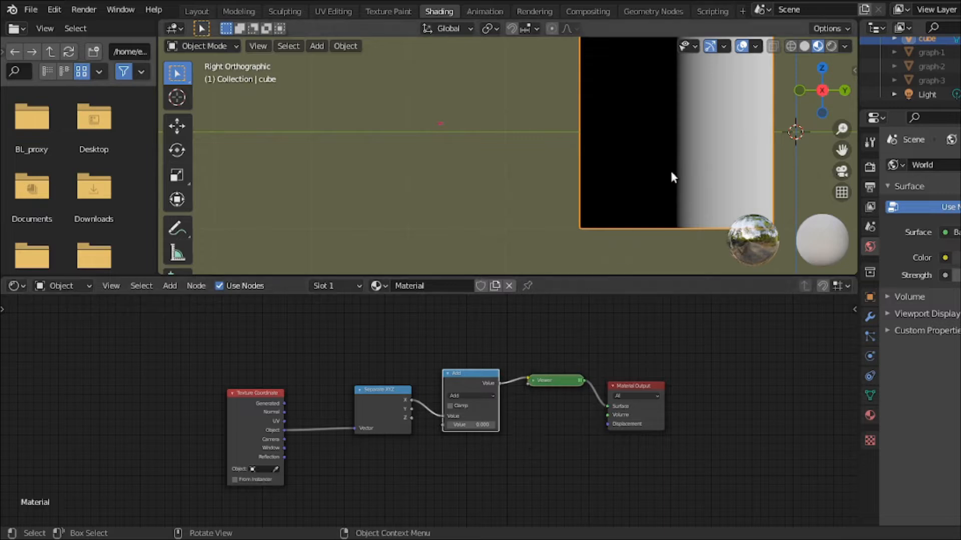
pyautogui.scroll(1, 400, 370)
pyautogui.scroll(4, 401, 371)
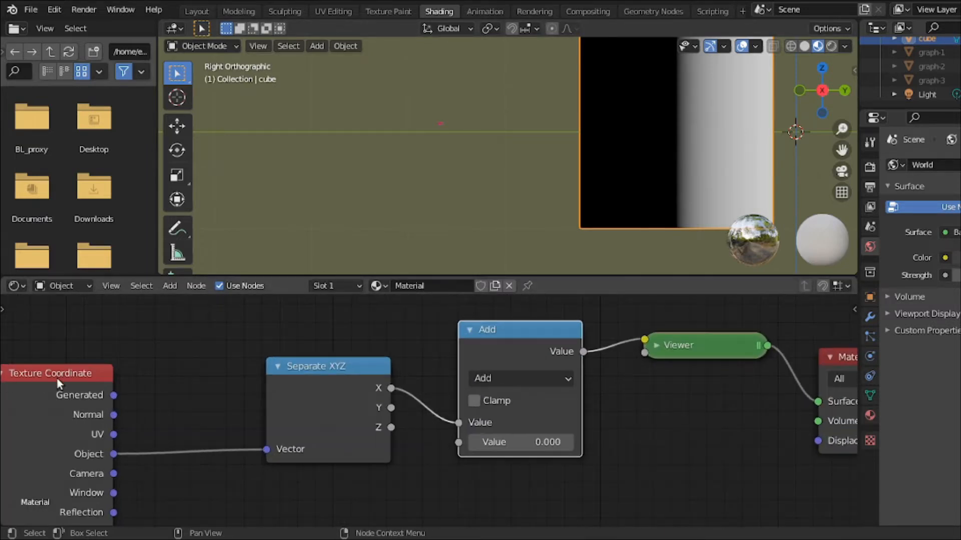
pyautogui.moveTo(58, 380); pyautogui.dragTo(761, 355)
pyautogui.click(51, 332)
pyautogui.moveTo(824, 360); pyautogui.dragTo(39, 351)
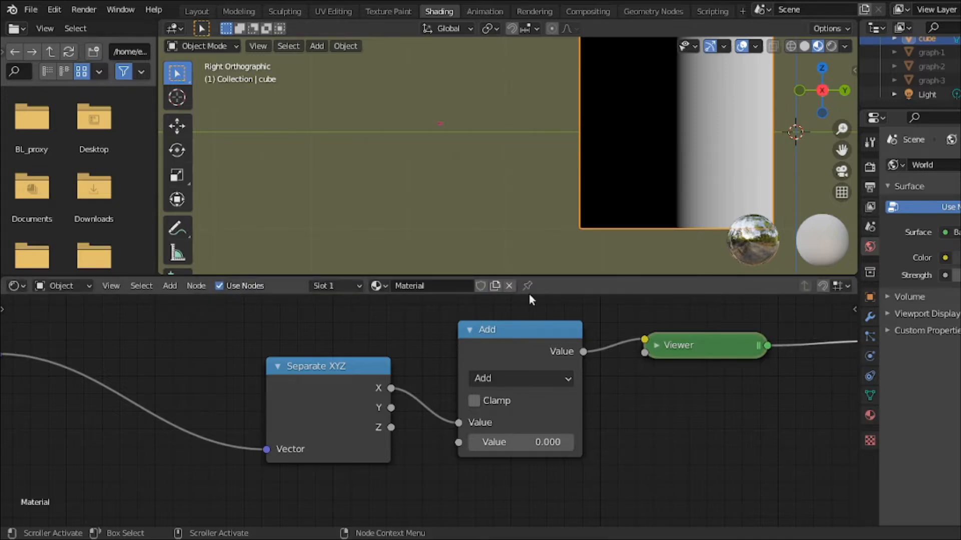
pyautogui.moveTo(662, 344); pyautogui.dragTo(39, 375)
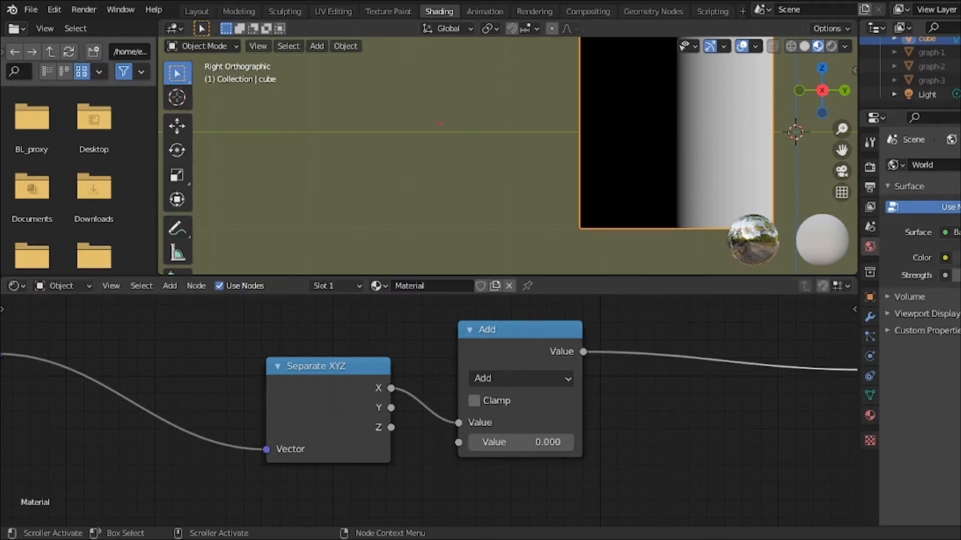
pyautogui.moveTo(290, 365); pyautogui.dragTo(275, 333)
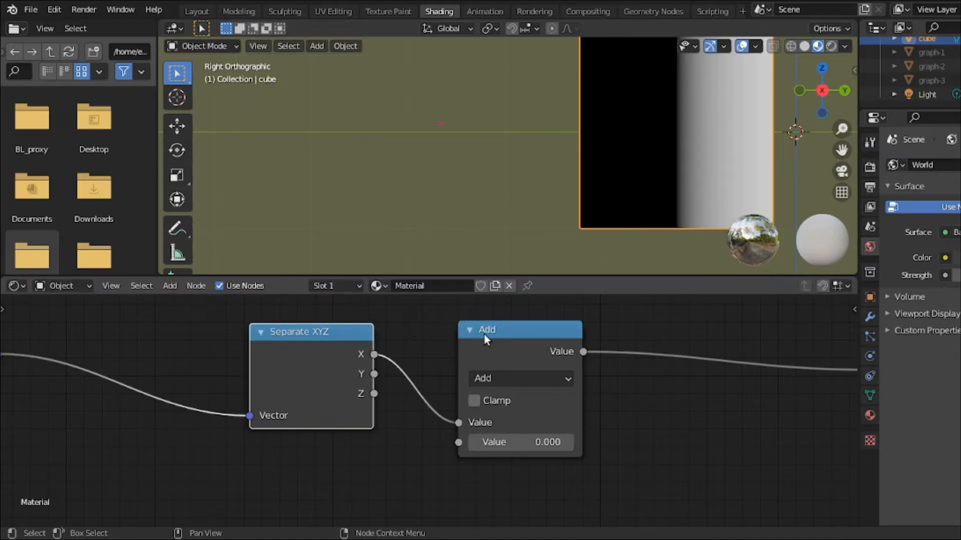
pyautogui.moveTo(484, 335); pyautogui.dragTo(500, 314)
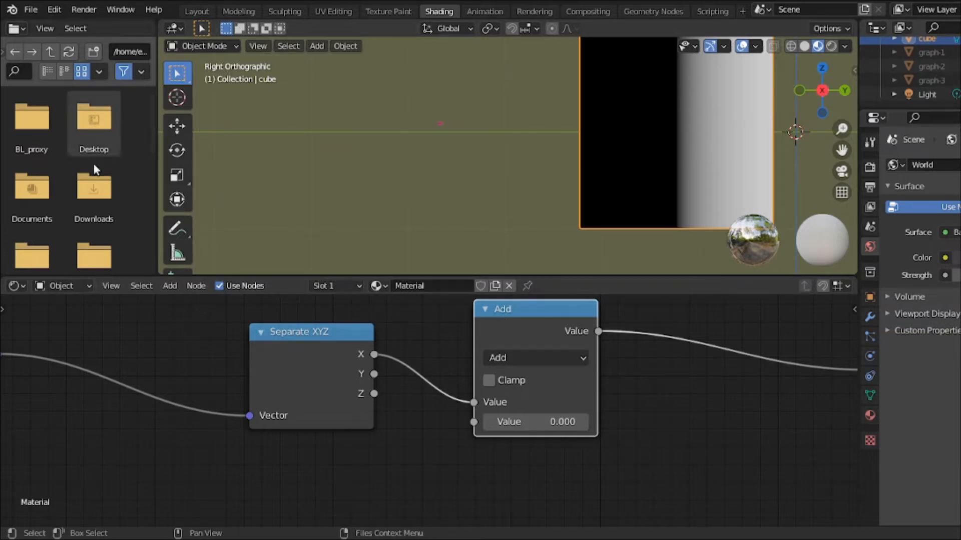
# Write "≤ X" in the empty area of the 3D view with the Annotate tool.
pyautogui.click(198, 231)
pyautogui.click(177, 229)
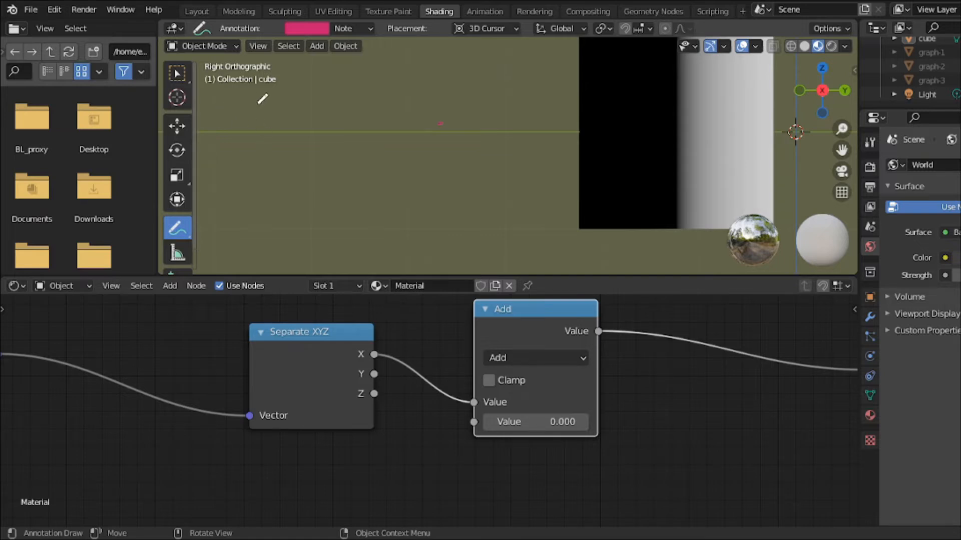
pyautogui.moveTo(357, 73)
pyautogui.mouseDown()
pyautogui.moveTo(323, 98)
pyautogui.moveTo(381, 92)
pyautogui.mouseUp()
pyautogui.moveTo(310, 79)
pyautogui.mouseDown()
pyautogui.moveTo(282, 90)
pyautogui.moveTo(311, 101)
pyautogui.mouseUp()
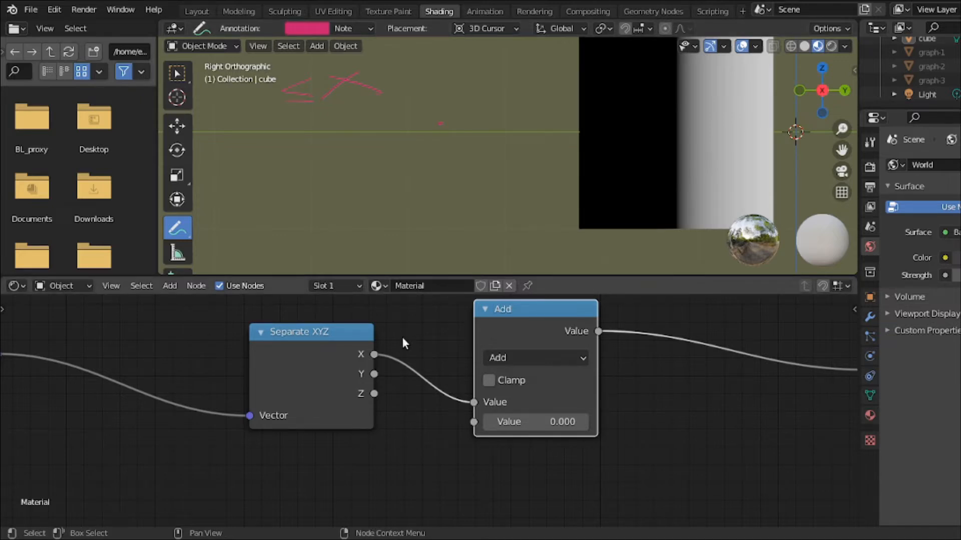
# Set the annotation colour to black in the Annotate tool's settings.
pyautogui.press('n')
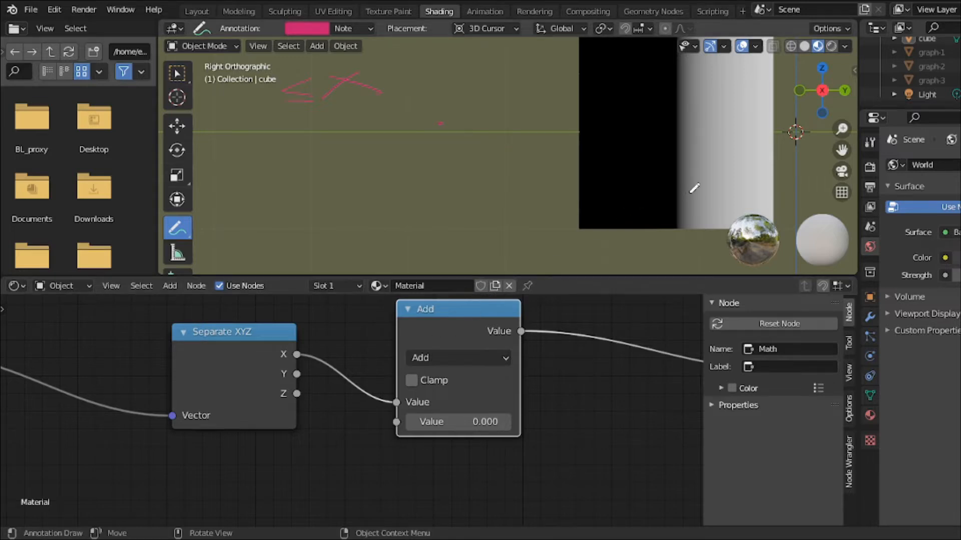
pyautogui.press('n')
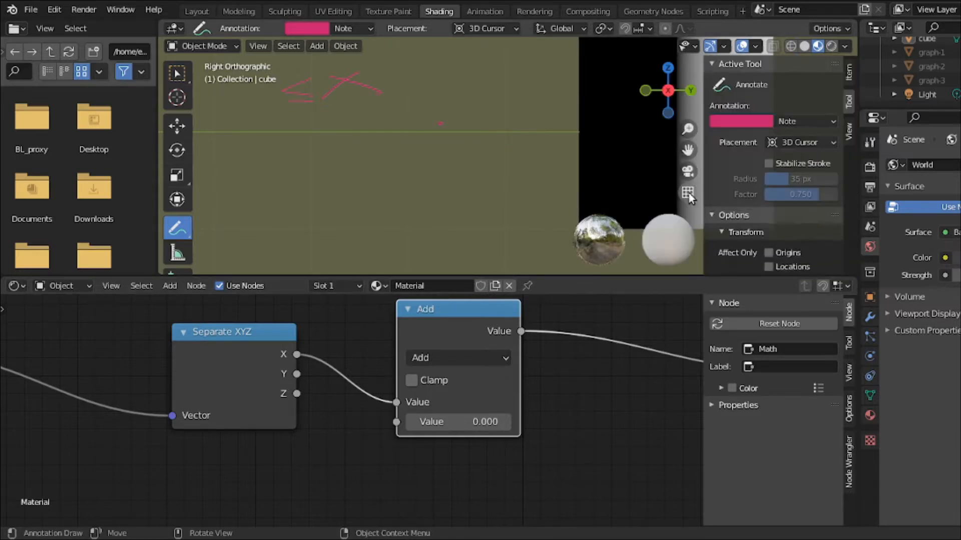
pyautogui.click(764, 120)
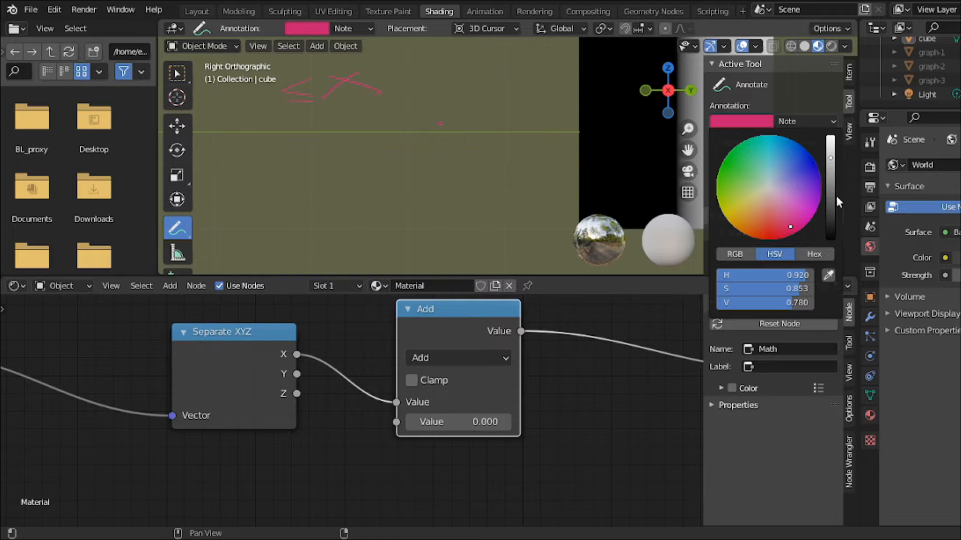
pyautogui.click(830, 238)
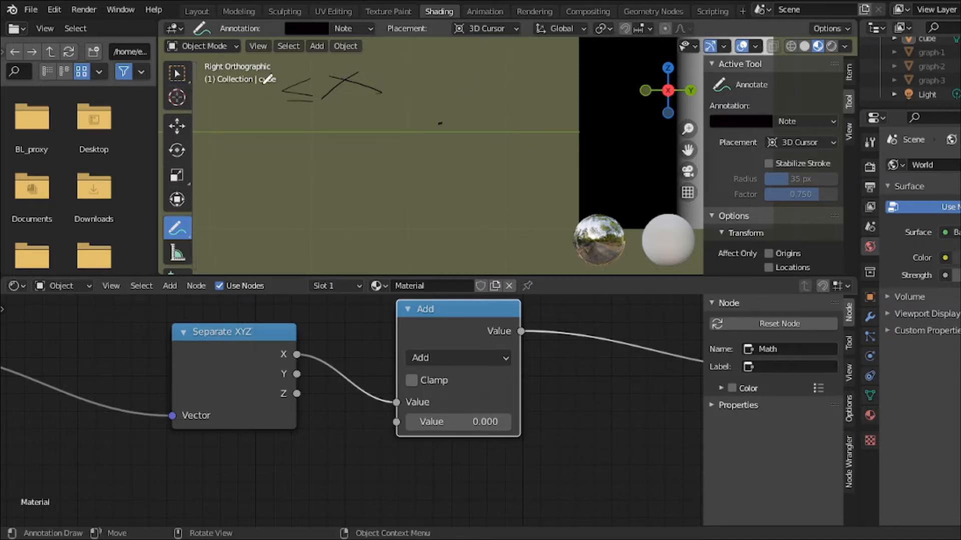
# Complete the handwritten annotation as the range from 0 to 1 around X and label the 1 "white".
pyautogui.moveTo(264, 95)
pyautogui.mouseDown()
pyautogui.moveTo(238, 98)
pyautogui.moveTo(269, 104)
pyautogui.moveTo(254, 98)
pyautogui.mouseUp()
pyautogui.hotkey('ctrl', 'z')
pyautogui.moveTo(256, 96)
pyautogui.mouseDown()
pyautogui.moveTo(261, 109)
pyautogui.moveTo(268, 100)
pyautogui.mouseUp()
pyautogui.moveTo(415, 69)
pyautogui.mouseDown()
pyautogui.moveTo(399, 76)
pyautogui.moveTo(439, 80)
pyautogui.moveTo(429, 77)
pyautogui.mouseUp()
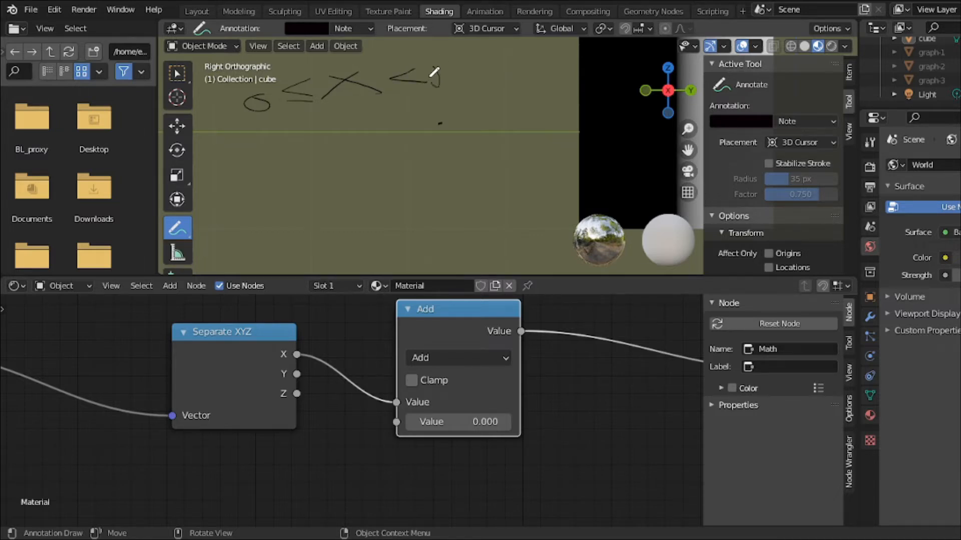
pyautogui.hotkey('ctrl', 'z')
pyautogui.moveTo(434, 64); pyautogui.dragTo(439, 84)
pyautogui.moveTo(417, 99)
pyautogui.mouseDown()
pyautogui.moveTo(497, 107)
pyautogui.moveTo(517, 97)
pyautogui.mouseUp()
pyautogui.click(463, 89)
pyautogui.moveTo(521, 99)
pyautogui.mouseDown()
pyautogui.moveTo(558, 90)
pyautogui.moveTo(555, 99)
pyautogui.mouseUp()
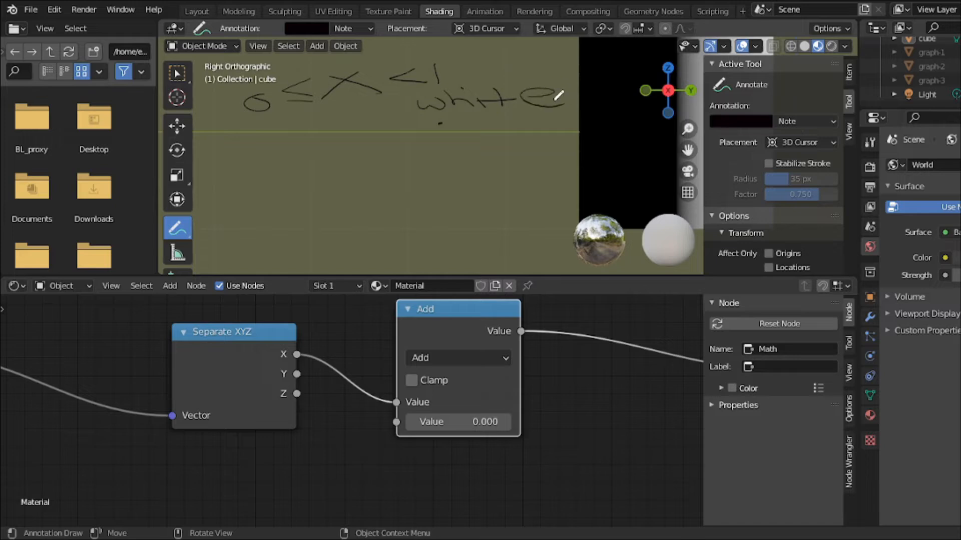
# Annotate the 0 end of the range as "Black" and the values in between as "Gray" with an arrow.
pyautogui.moveTo(246, 123)
pyautogui.mouseDown()
pyautogui.moveTo(256, 146)
pyautogui.moveTo(295, 143)
pyautogui.moveTo(315, 128)
pyautogui.moveTo(314, 142)
pyautogui.moveTo(371, 138)
pyautogui.mouseUp()
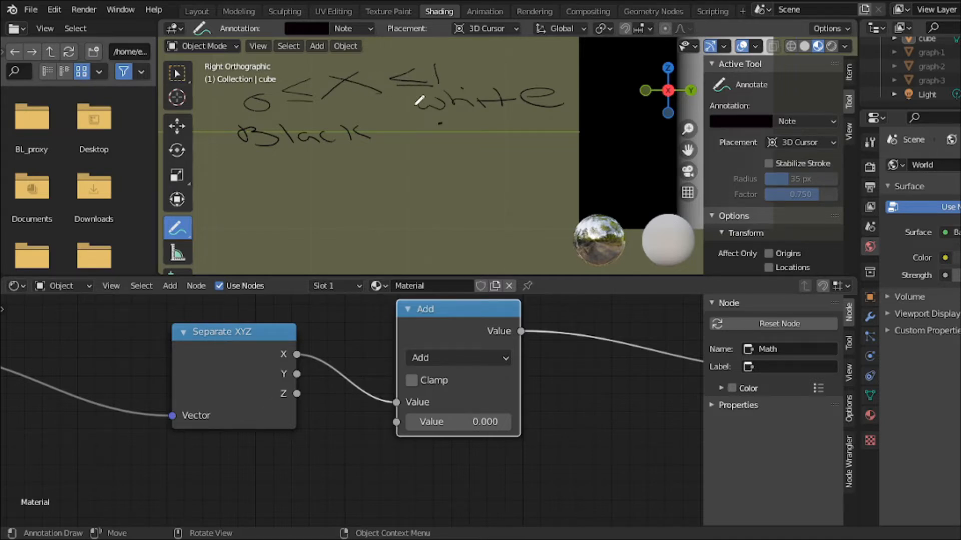
pyautogui.moveTo(376, 122)
pyautogui.mouseDown()
pyautogui.moveTo(396, 130)
pyautogui.moveTo(392, 145)
pyautogui.moveTo(419, 145)
pyautogui.moveTo(412, 133)
pyautogui.moveTo(407, 173)
pyautogui.moveTo(455, 150)
pyautogui.moveTo(515, 173)
pyautogui.mouseUp()
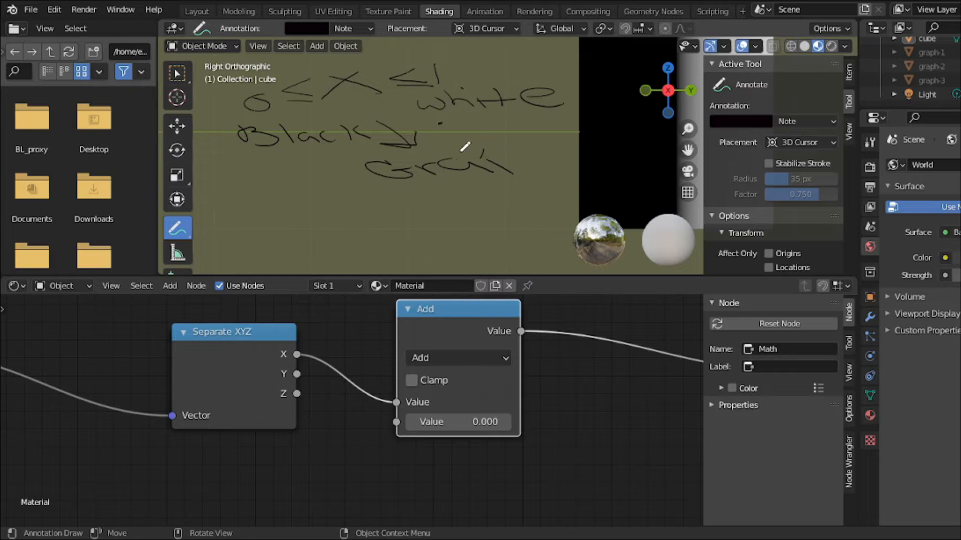
pyautogui.moveTo(464, 146); pyautogui.dragTo(501, 159)
# Erase the handwritten notes with the Annotate Eraser and switch back to the Annotate tool.
pyautogui.scroll(-1, 189, 236)
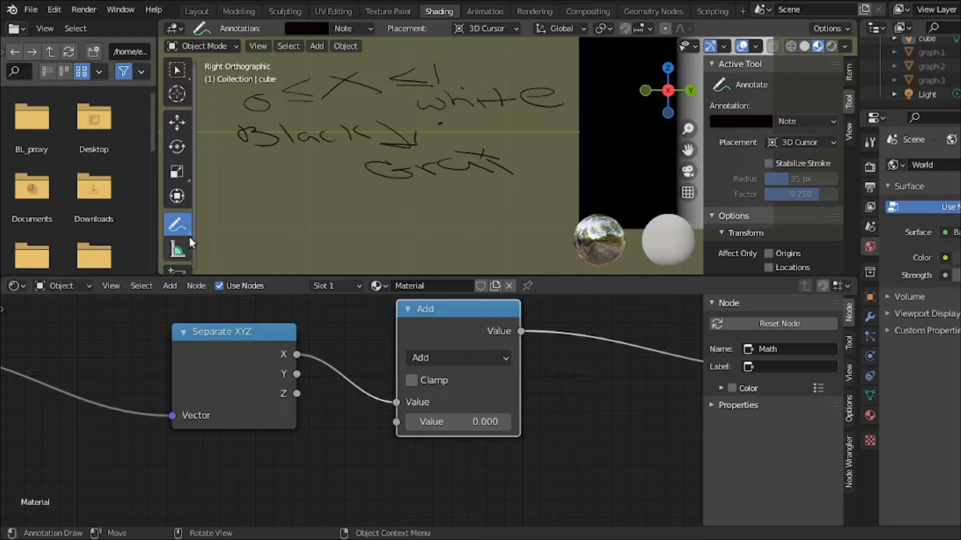
pyautogui.moveTo(188, 231)
pyautogui.mouseDown()
pyautogui.moveTo(239, 251)
pyautogui.moveTo(284, 294)
pyautogui.moveTo(282, 312)
pyautogui.mouseUp()
pyautogui.moveTo(284, 109)
pyautogui.mouseDown()
pyautogui.moveTo(246, 100)
pyautogui.moveTo(394, 75)
pyautogui.moveTo(361, 112)
pyautogui.moveTo(403, 123)
pyautogui.moveTo(442, 95)
pyautogui.moveTo(453, 73)
pyautogui.moveTo(528, 117)
pyautogui.moveTo(396, 172)
pyautogui.mouseUp()
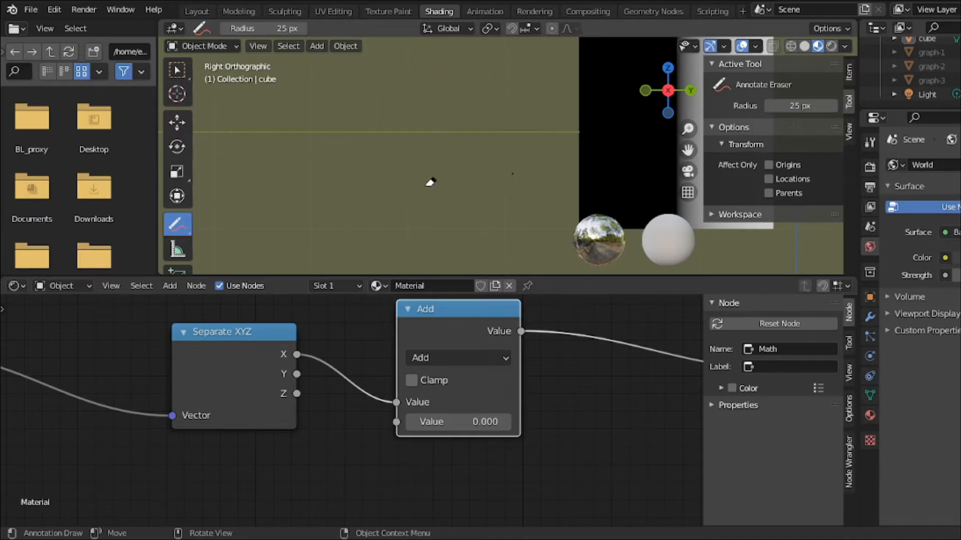
pyautogui.moveTo(193, 227); pyautogui.dragTo(221, 225)
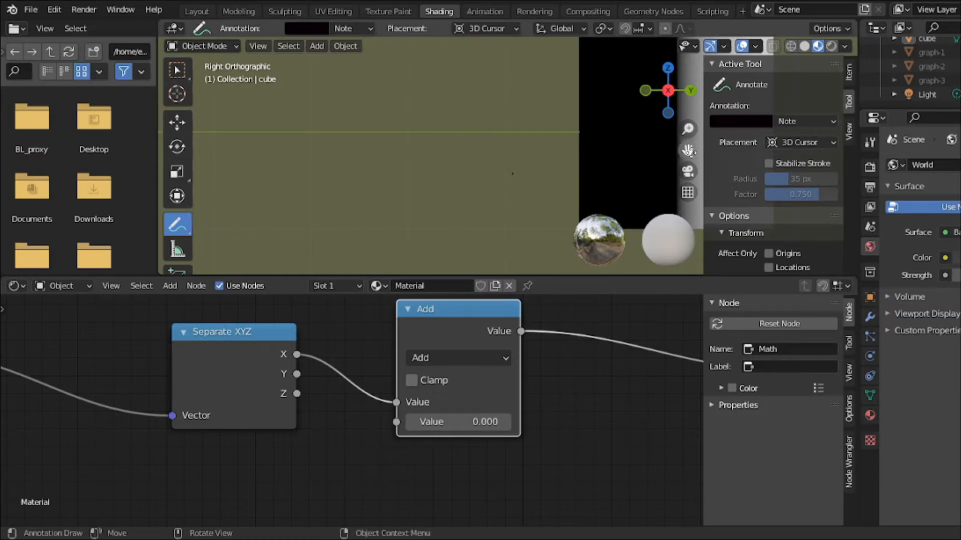
# Set the annotation colour to a medium-bright green, with the whole cube in view.
pyautogui.moveTo(688, 150); pyautogui.dragTo(556, 162)
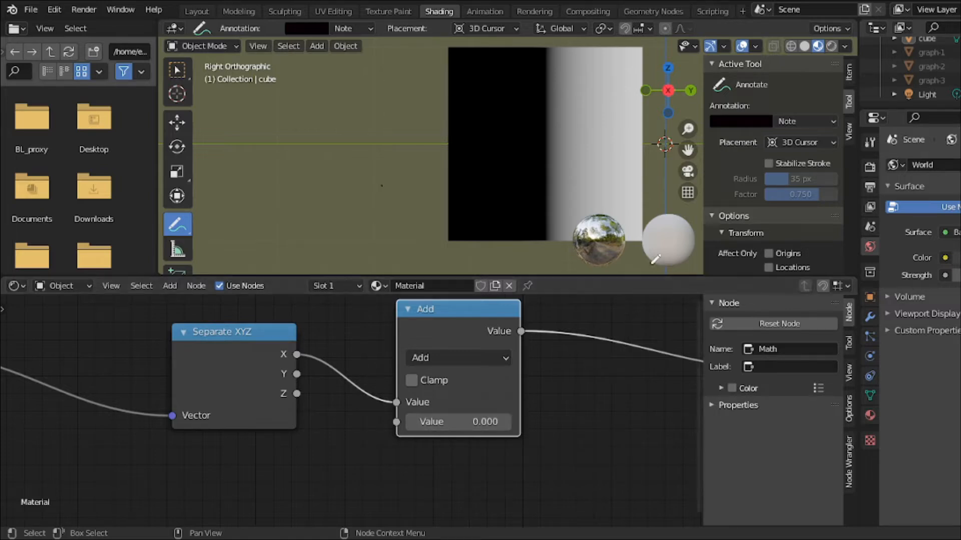
pyautogui.click(728, 123)
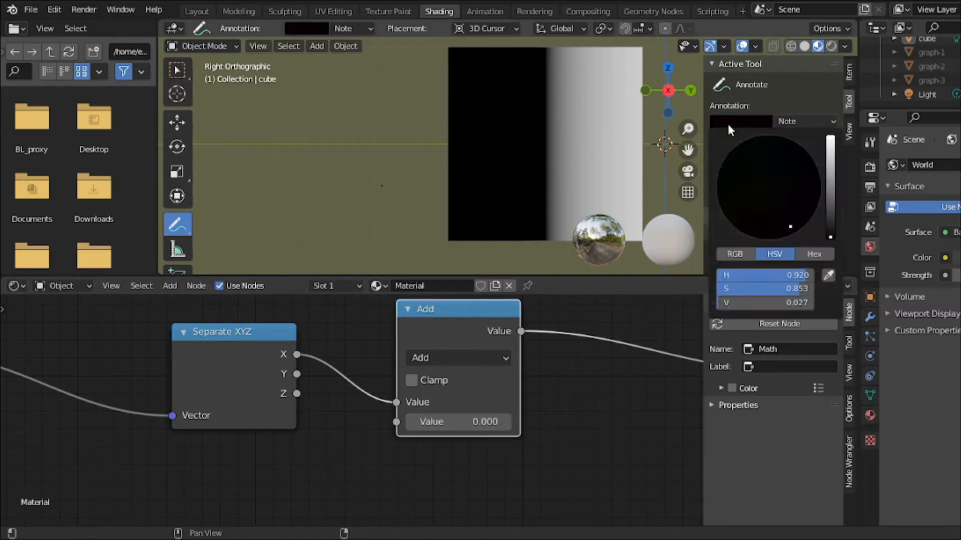
pyautogui.click(832, 165)
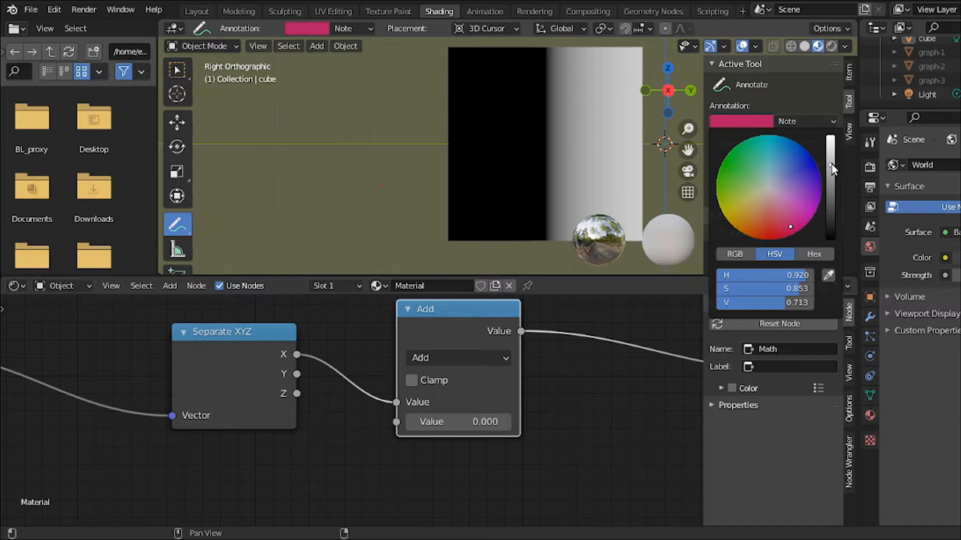
pyautogui.click(744, 181)
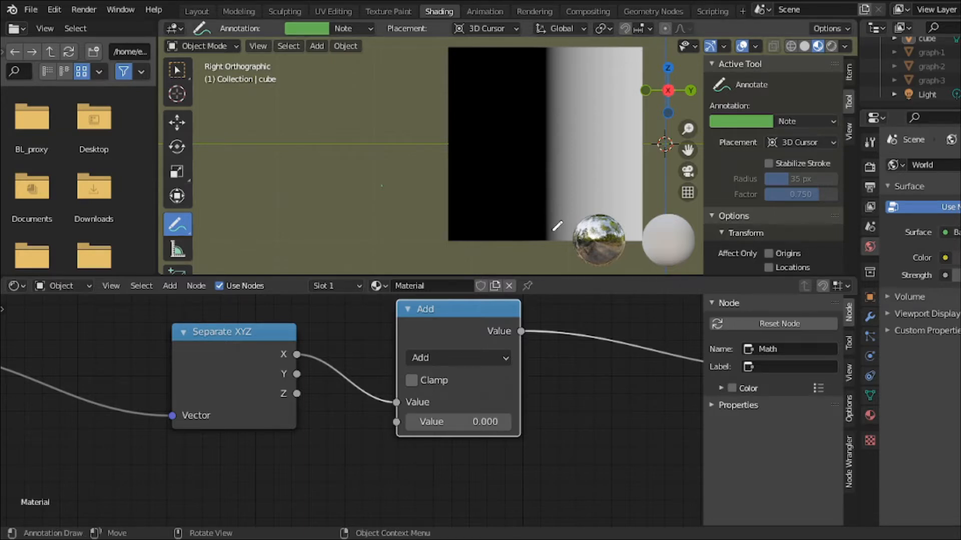
# Mark and circle the point on the cube's lower edge where black meets gray, redoing the first stroke.
pyautogui.moveTo(545, 227)
pyautogui.mouseDown()
pyautogui.moveTo(540, 238)
pyautogui.moveTo(560, 238)
pyautogui.moveTo(543, 232)
pyautogui.mouseUp()
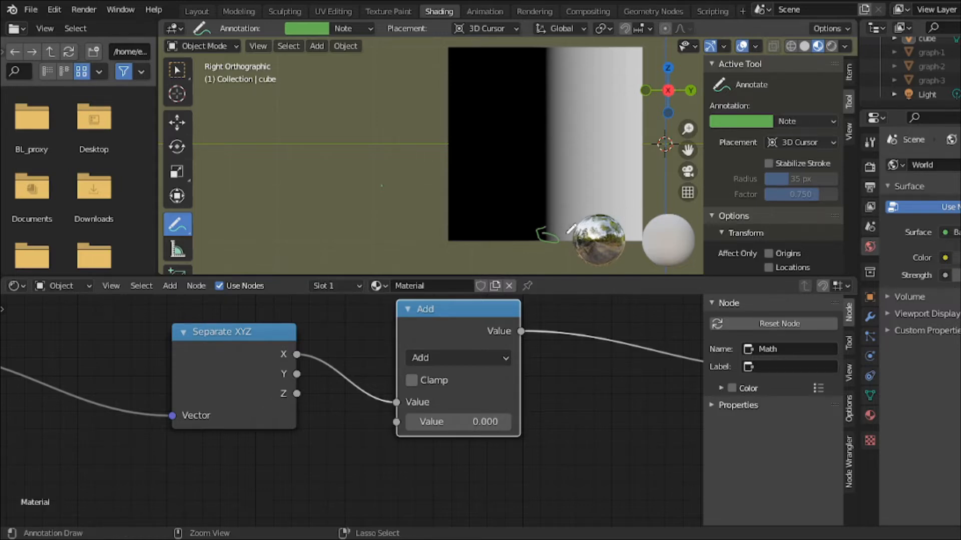
pyautogui.hotkey('ctrl', 'z')
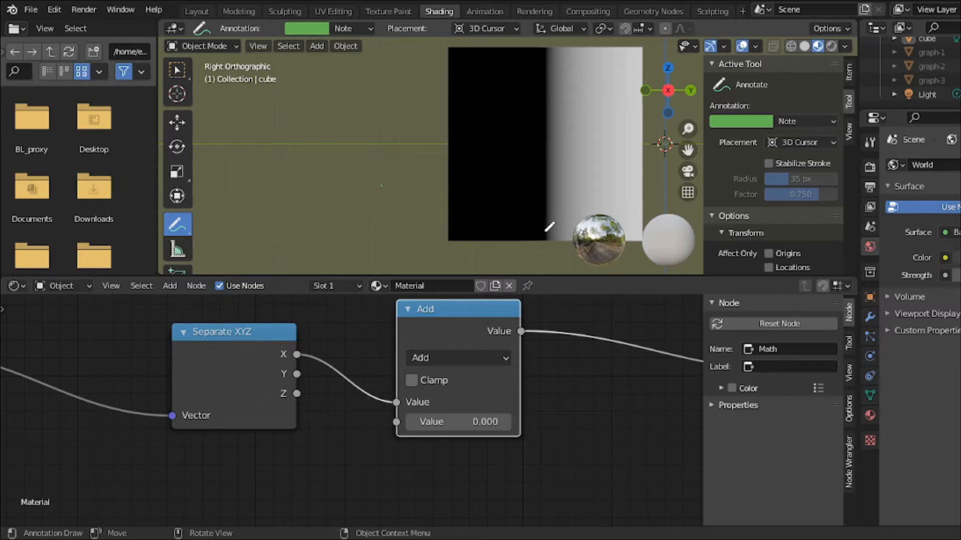
pyautogui.moveTo(546, 231)
pyautogui.mouseDown()
pyautogui.moveTo(521, 235)
pyautogui.moveTo(542, 245)
pyautogui.moveTo(560, 239)
pyautogui.moveTo(543, 238)
pyautogui.moveTo(555, 230)
pyautogui.mouseUp()
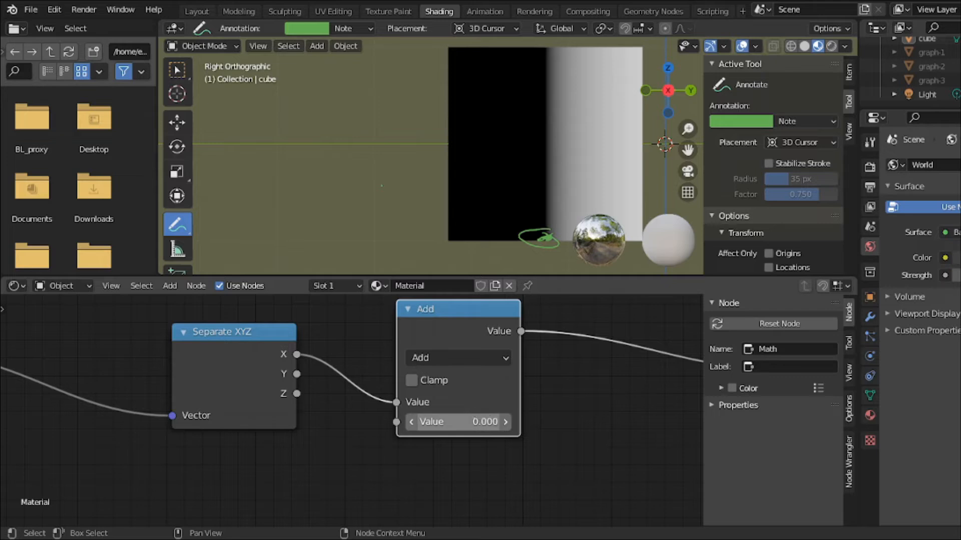
# Try 0.5 as the Add node's second Value, then set it to -0.5.
pyautogui.click(488, 422)
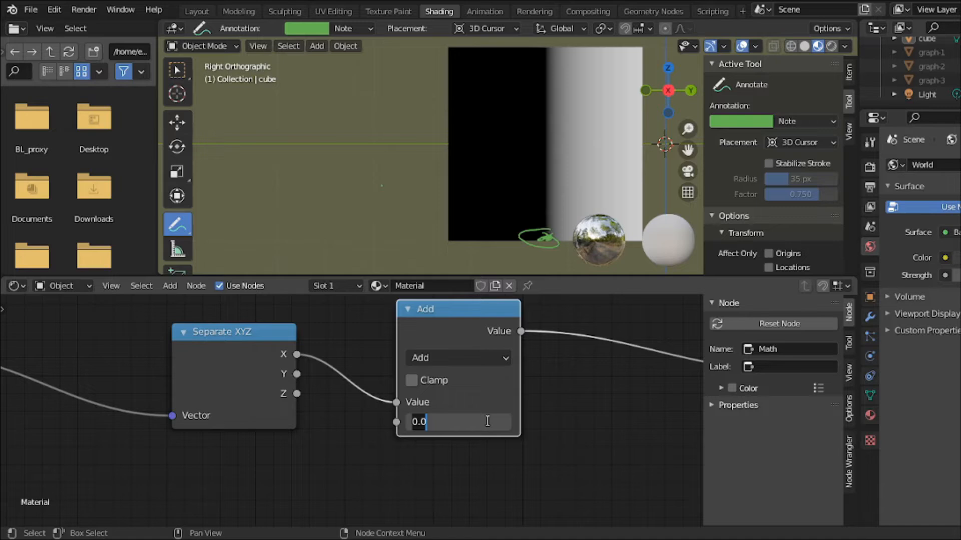
pyautogui.write('.5')
pyautogui.press('Return')
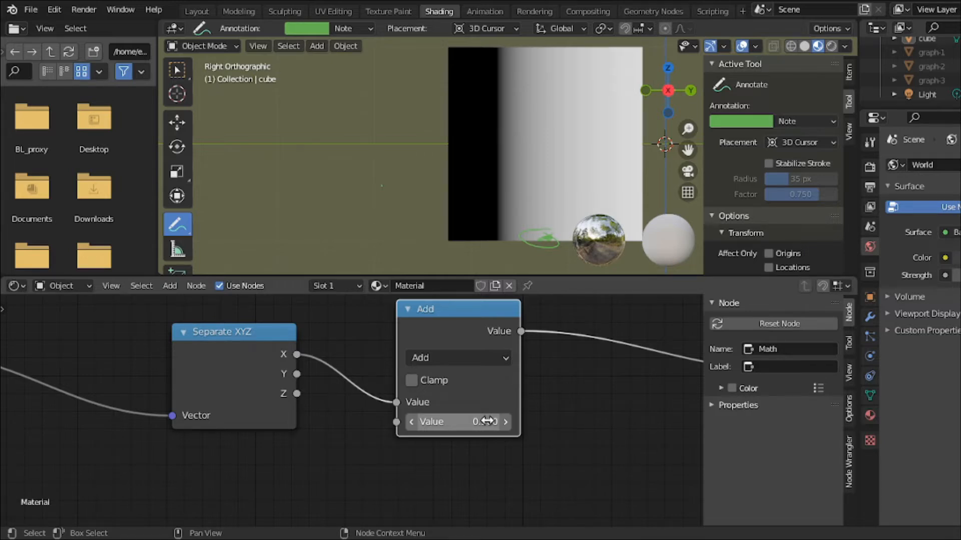
pyautogui.click(485, 422)
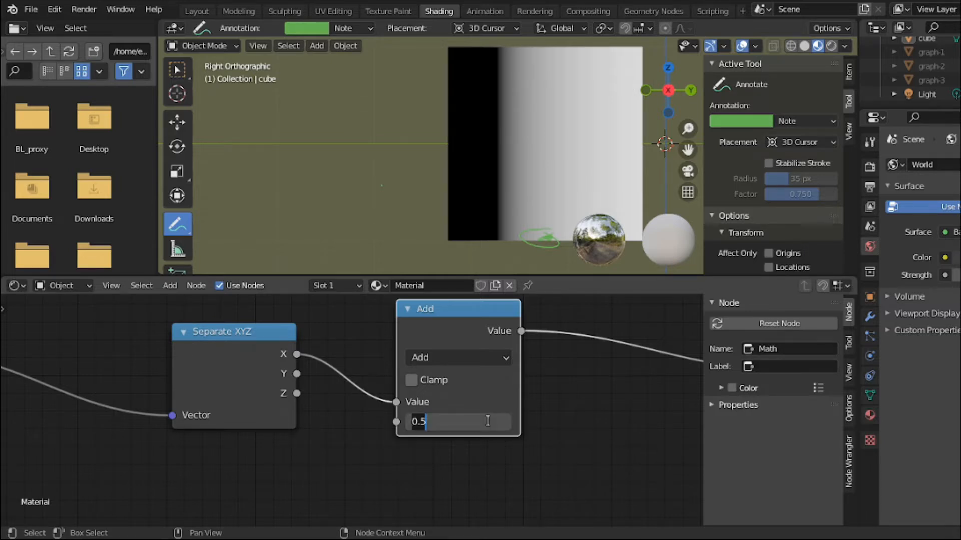
pyautogui.write('-.5')
pyautogui.press('Return')
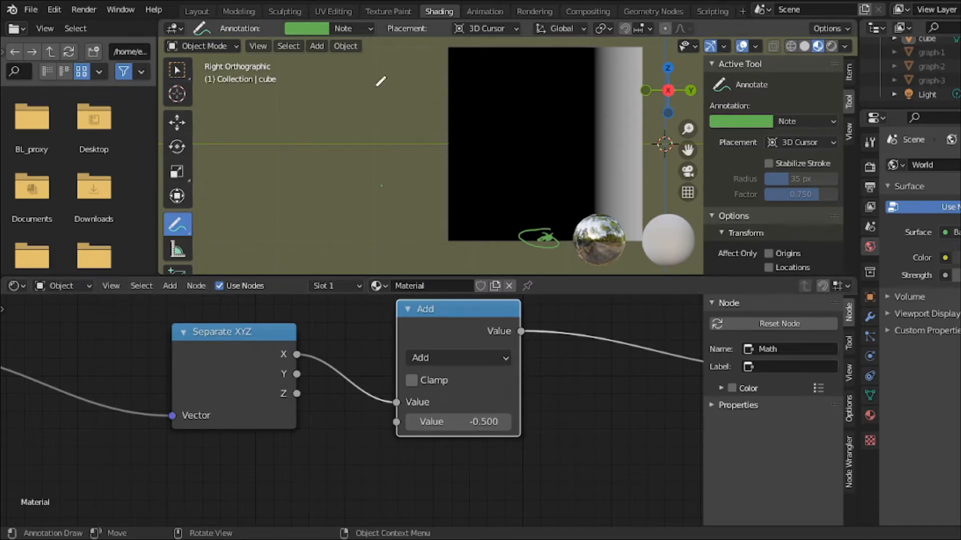
# Handwrite "0 ≤ X" with "Black" beneath it in the empty area beside the cube.
pyautogui.moveTo(378, 86)
pyautogui.mouseDown()
pyautogui.moveTo(352, 106)
pyautogui.moveTo(373, 92)
pyautogui.moveTo(394, 100)
pyautogui.mouseUp()
pyautogui.moveTo(330, 93)
pyautogui.mouseDown()
pyautogui.moveTo(332, 115)
pyautogui.moveTo(345, 114)
pyautogui.mouseUp()
pyautogui.moveTo(264, 101)
pyautogui.mouseDown()
pyautogui.moveTo(281, 142)
pyautogui.moveTo(408, 143)
pyautogui.mouseUp()
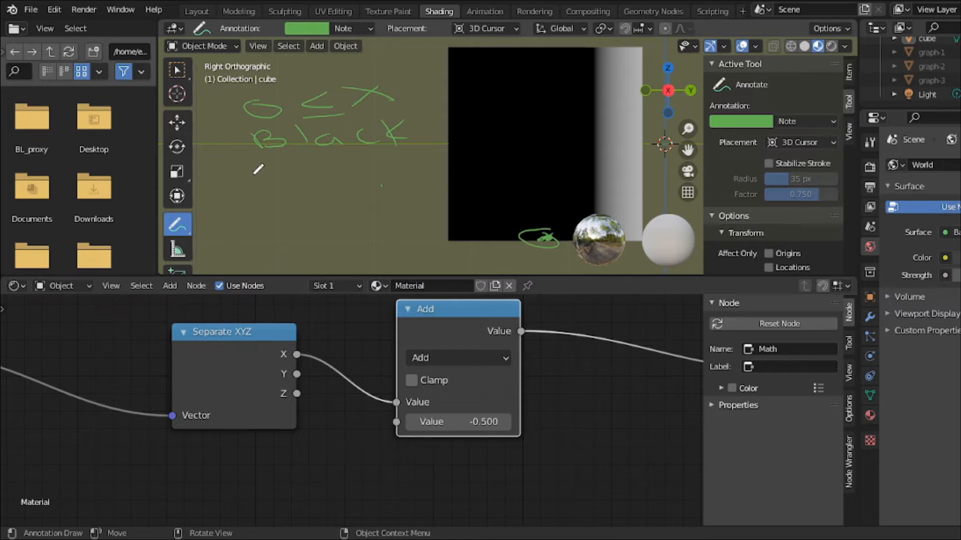
# Handwrite "-0.5 < x" under the "Black" note and "x < 0" below it.
pyautogui.moveTo(228, 182)
pyautogui.mouseDown()
pyautogui.moveTo(283, 172)
pyautogui.moveTo(319, 181)
pyautogui.moveTo(376, 173)
pyautogui.moveTo(356, 185)
pyautogui.moveTo(385, 172)
pyautogui.moveTo(429, 175)
pyautogui.moveTo(408, 175)
pyautogui.mouseUp()
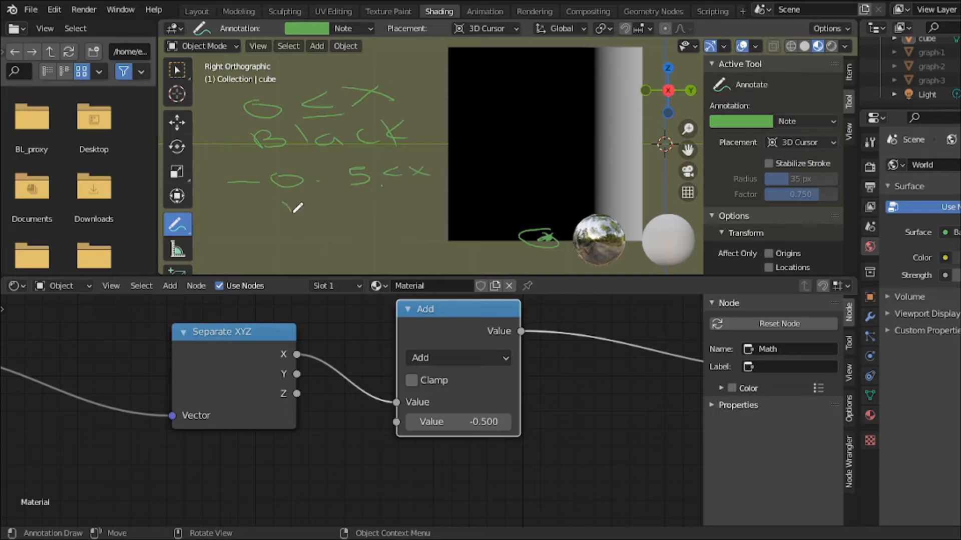
pyautogui.moveTo(284, 202)
pyautogui.mouseDown()
pyautogui.moveTo(294, 217)
pyautogui.moveTo(270, 212)
pyautogui.mouseUp()
pyautogui.moveTo(350, 203); pyautogui.dragTo(357, 213)
pyautogui.moveTo(374, 199)
pyautogui.mouseDown()
pyautogui.moveTo(376, 207)
pyautogui.moveTo(376, 198)
pyautogui.mouseUp()
# Erase the handwritten inequalities and "Black" note with the Annotate Eraser, keeping the circled mark on the cube.
pyautogui.click(185, 230)
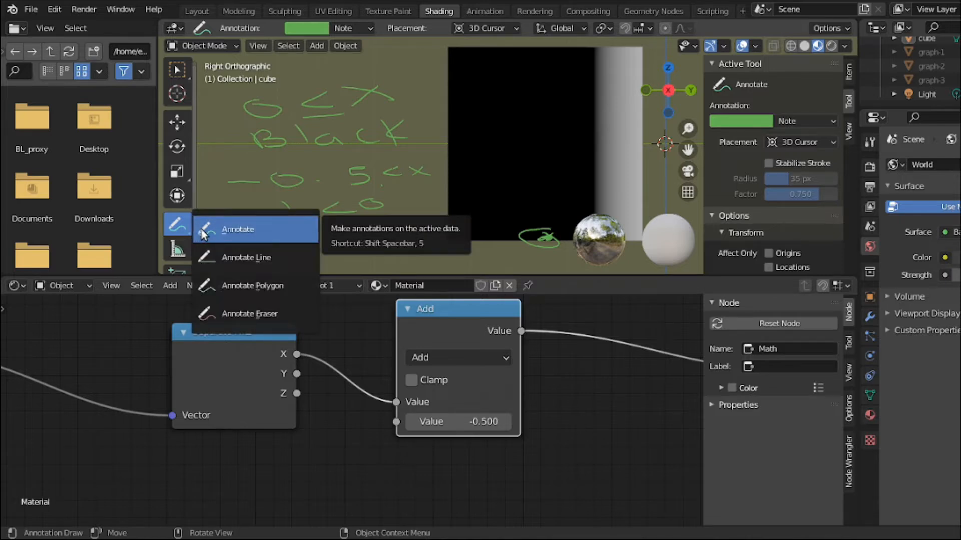
pyautogui.click(260, 306)
pyautogui.moveTo(419, 209)
pyautogui.mouseDown()
pyautogui.moveTo(241, 208)
pyautogui.moveTo(373, 118)
pyautogui.moveTo(386, 84)
pyautogui.moveTo(332, 148)
pyautogui.moveTo(450, 172)
pyautogui.moveTo(348, 199)
pyautogui.mouseUp()
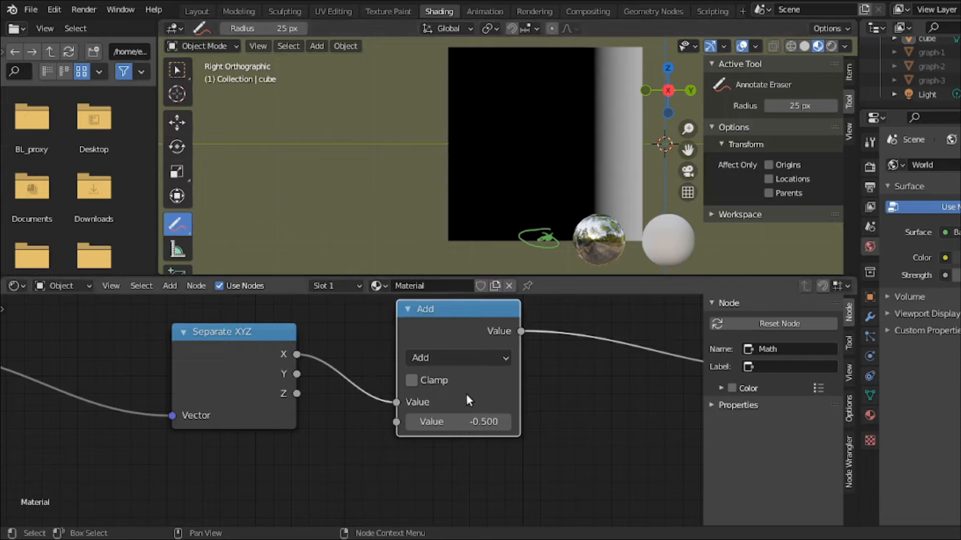
# Try 1 and 2 as the Add node's second Value, then reset it to 0.
pyautogui.click(486, 424)
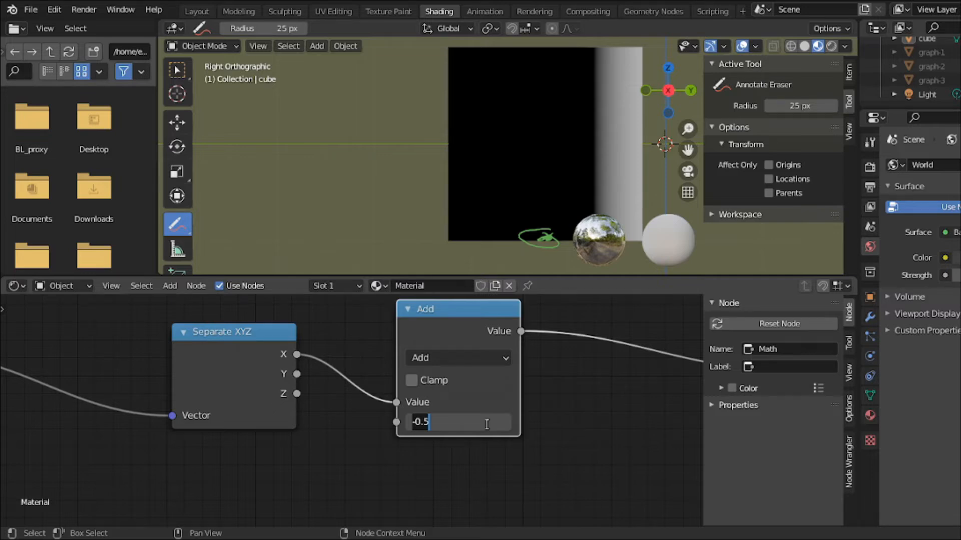
pyautogui.write('1')
pyautogui.press('Return')
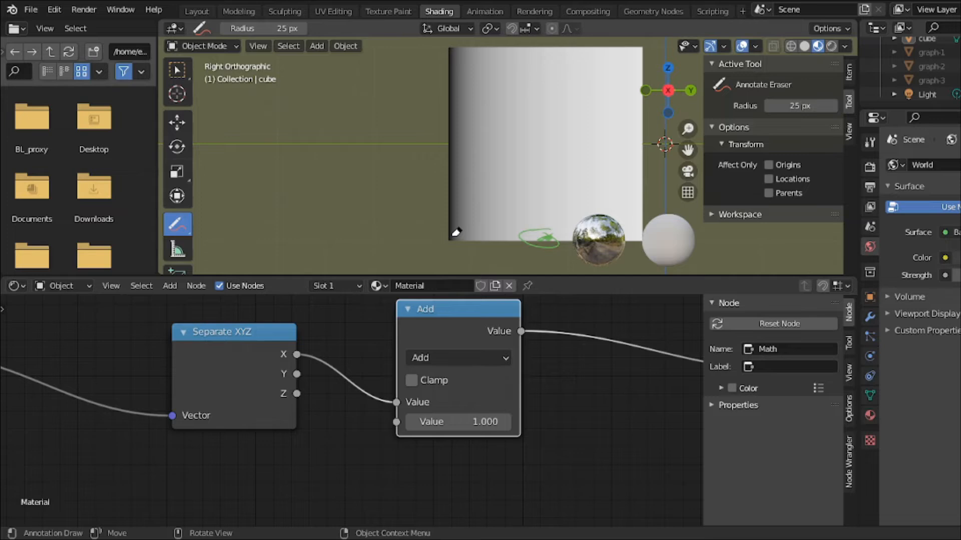
pyautogui.click(484, 424)
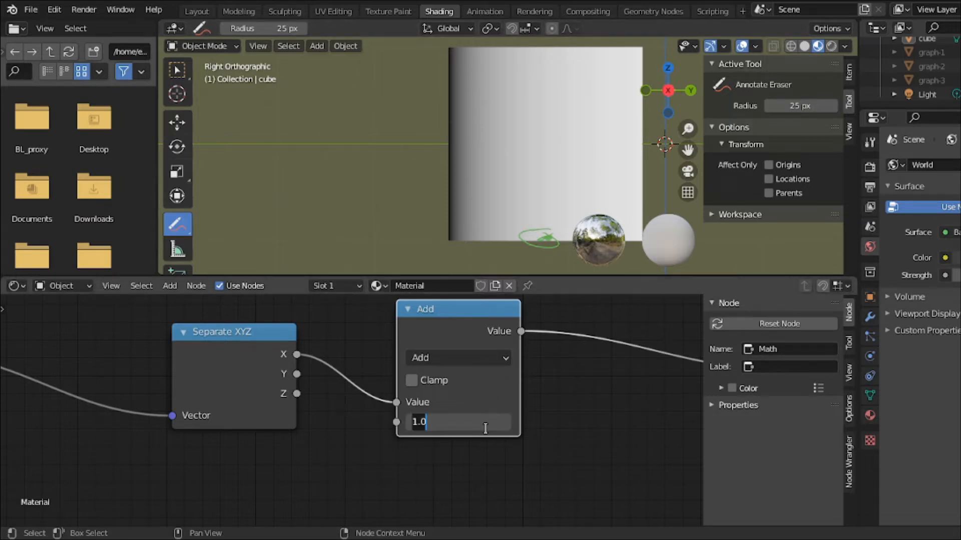
pyautogui.write('2')
pyautogui.press('Return')
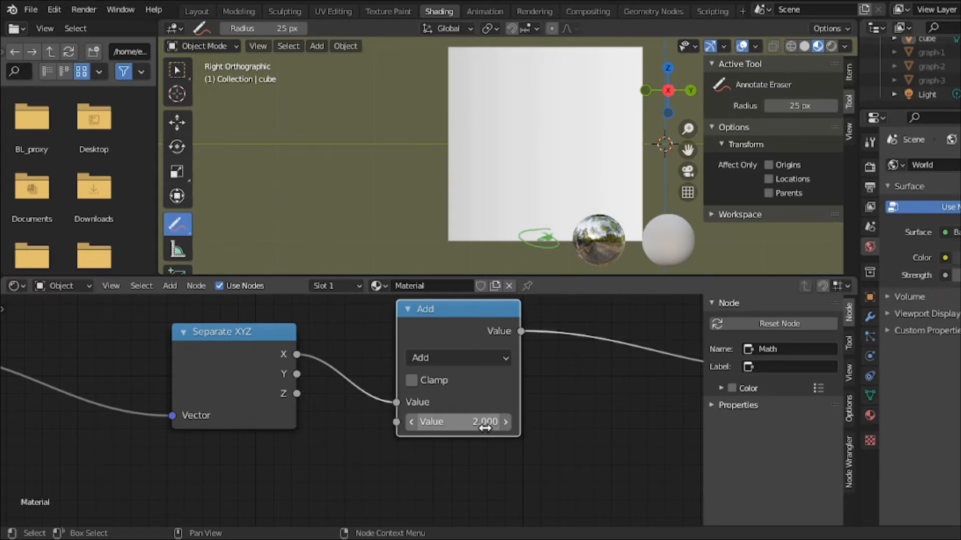
pyautogui.click(485, 428)
pyautogui.write('0')
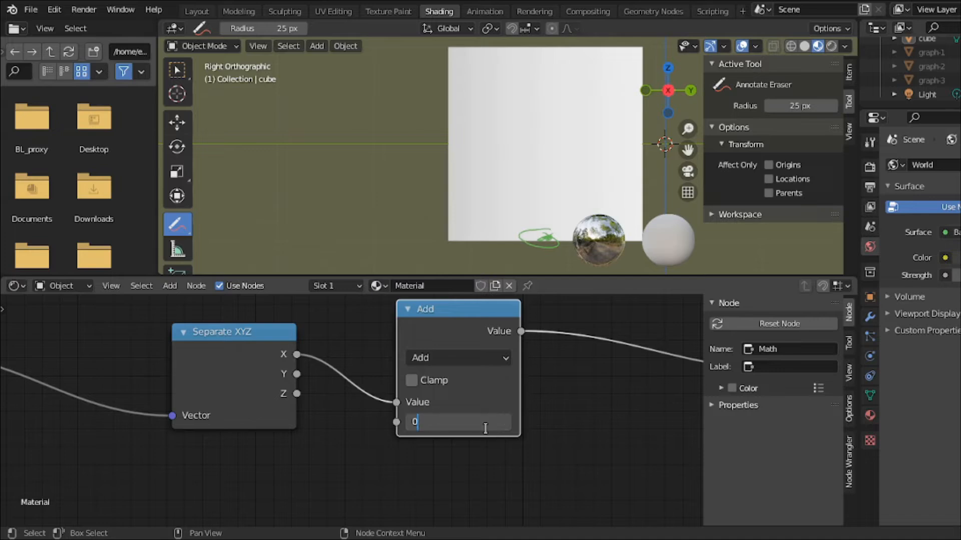
pyautogui.press('Return')
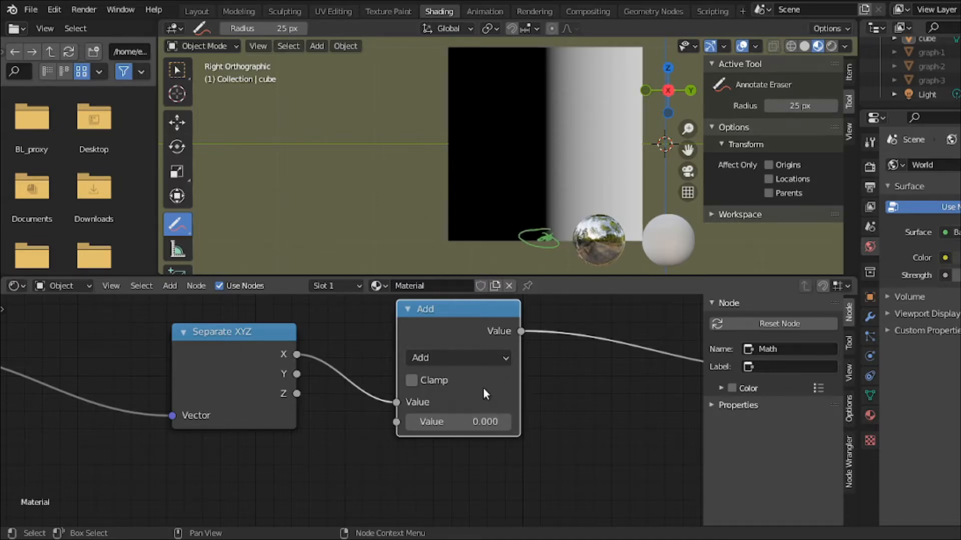
# Change the Math node's operation to Subtract and set its second Value to 0.5.
pyautogui.click(478, 355)
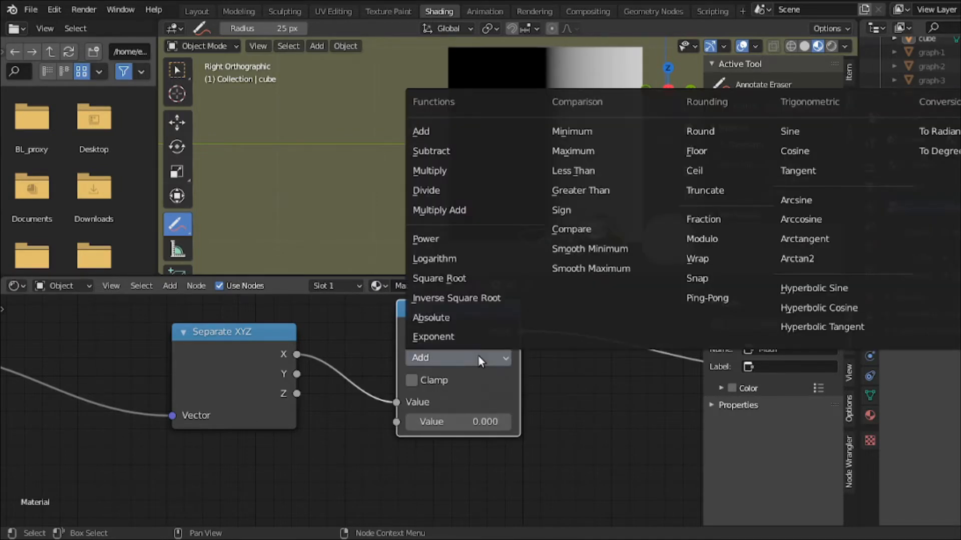
pyautogui.click(464, 146)
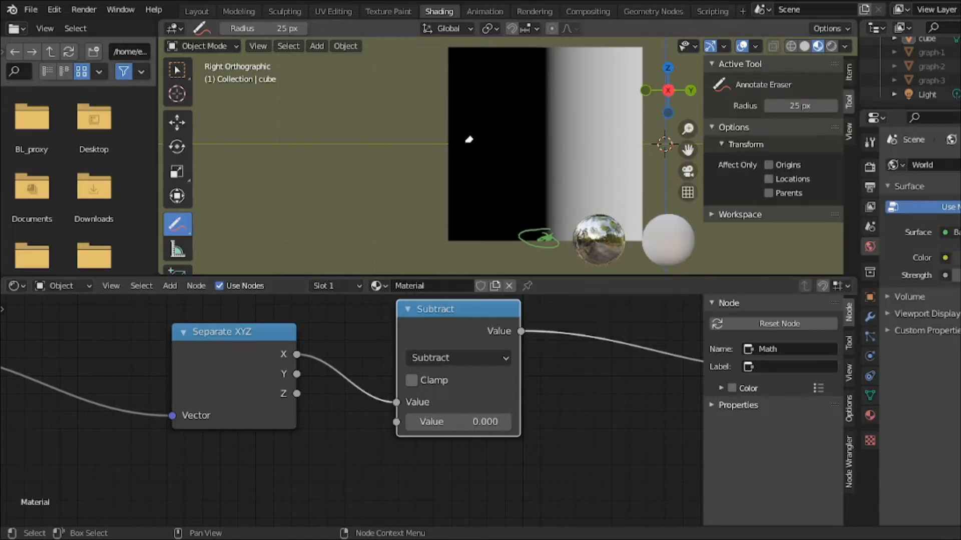
pyautogui.click(499, 420)
pyautogui.write('.5')
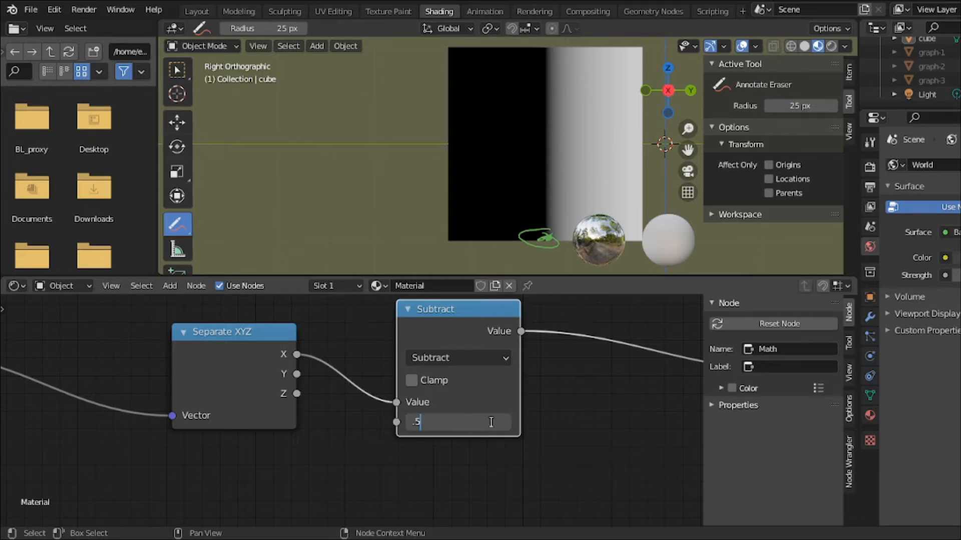
pyautogui.press('Return')
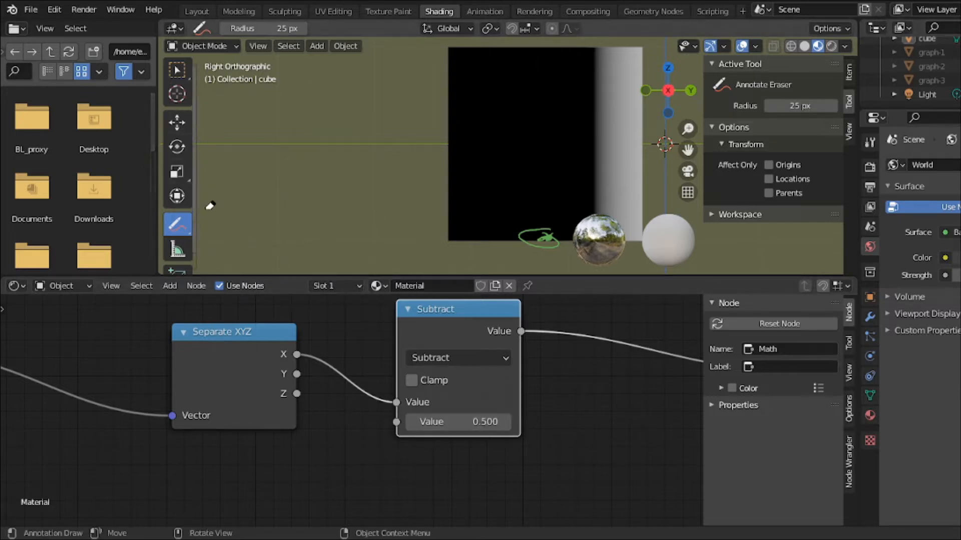
# Switch back to the Annotate tool and handwrite "0 - .5 = -.5" beside the cube.
pyautogui.moveTo(183, 222); pyautogui.dragTo(230, 225)
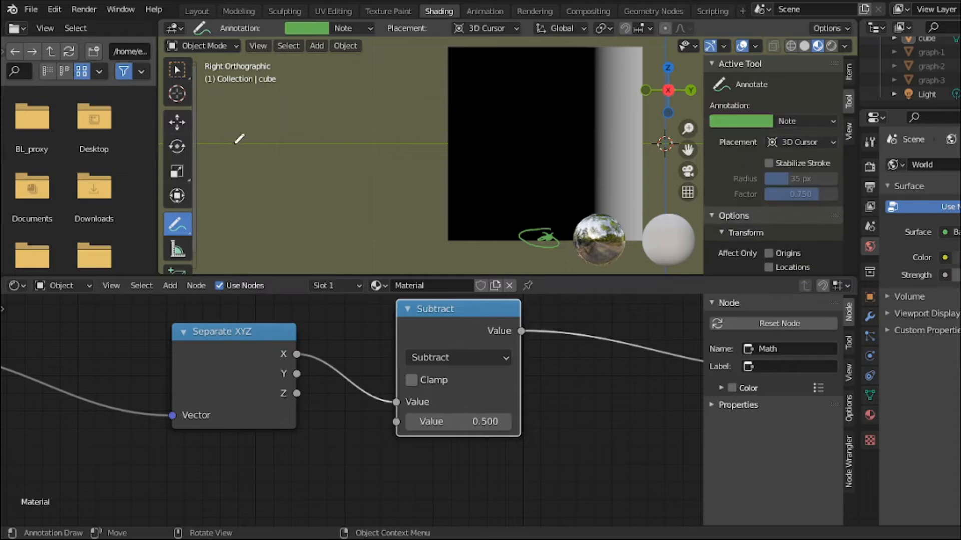
pyautogui.moveTo(235, 99)
pyautogui.mouseDown()
pyautogui.moveTo(223, 118)
pyautogui.moveTo(322, 108)
pyautogui.moveTo(348, 116)
pyautogui.mouseUp()
pyautogui.moveTo(408, 92)
pyautogui.mouseDown()
pyautogui.moveTo(374, 103)
pyautogui.moveTo(400, 114)
pyautogui.moveTo(368, 121)
pyautogui.mouseUp()
pyautogui.moveTo(263, 171); pyautogui.dragTo(290, 169)
pyautogui.moveTo(269, 175)
pyautogui.mouseDown()
pyautogui.moveTo(366, 175)
pyautogui.moveTo(429, 157)
pyautogui.moveTo(405, 161)
pyautogui.moveTo(407, 178)
pyautogui.mouseUp()
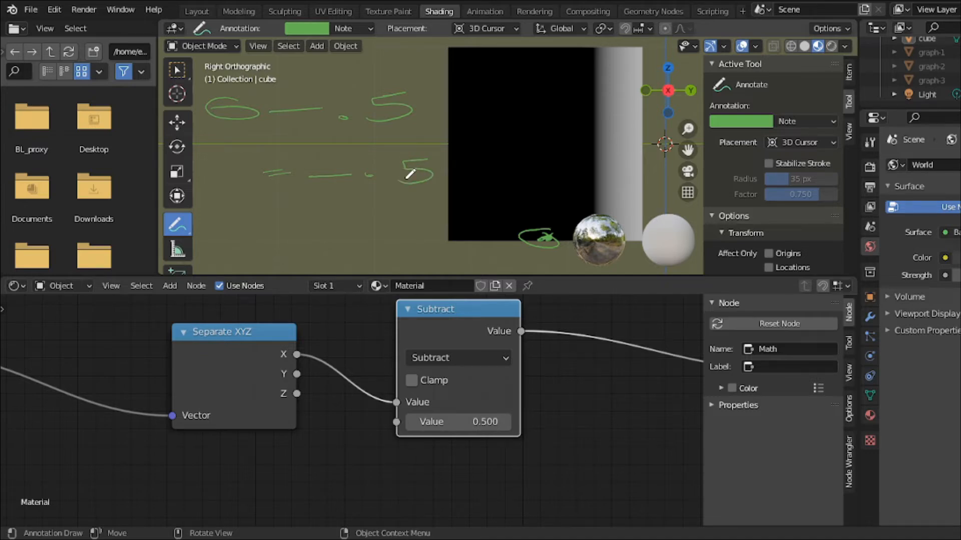
# Erase the handwritten subtraction with the Annotate Eraser and return to the Annotate tool.
pyautogui.click(181, 227)
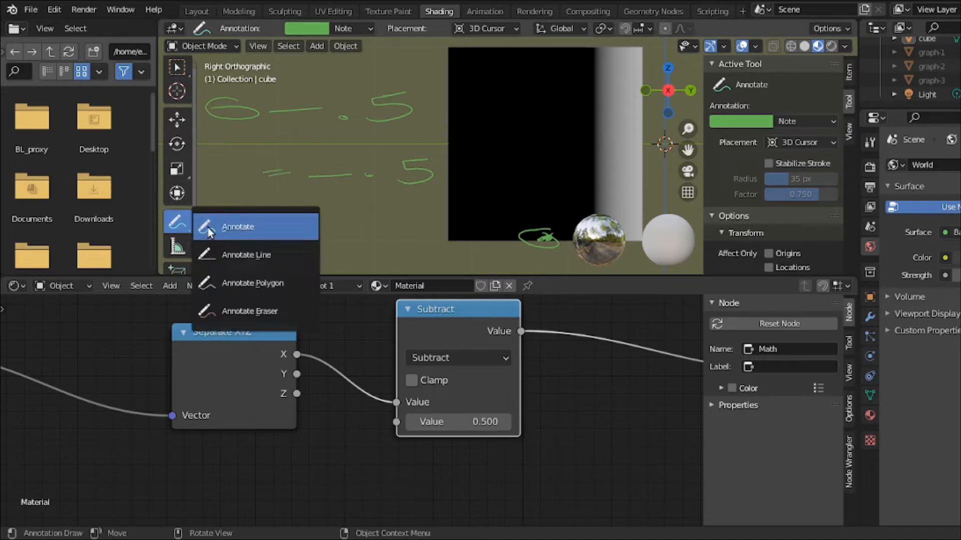
pyautogui.click(268, 308)
pyautogui.moveTo(357, 186)
pyautogui.mouseDown()
pyautogui.moveTo(279, 178)
pyautogui.moveTo(363, 183)
pyautogui.moveTo(402, 156)
pyautogui.moveTo(413, 135)
pyautogui.moveTo(300, 124)
pyautogui.moveTo(321, 95)
pyautogui.mouseUp()
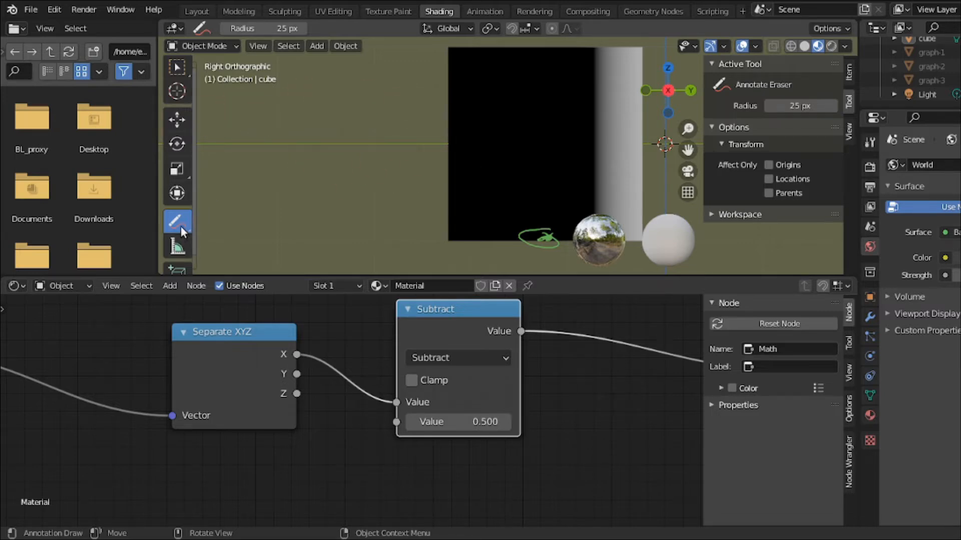
pyautogui.moveTo(180, 228); pyautogui.dragTo(212, 222)
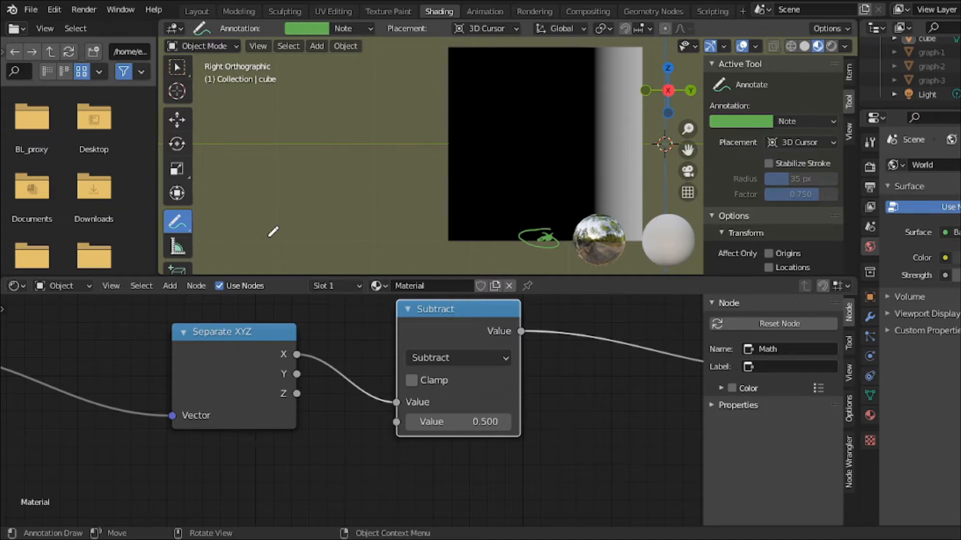
# Set the Subtract node's second Value to -0.5.
pyautogui.click(460, 421)
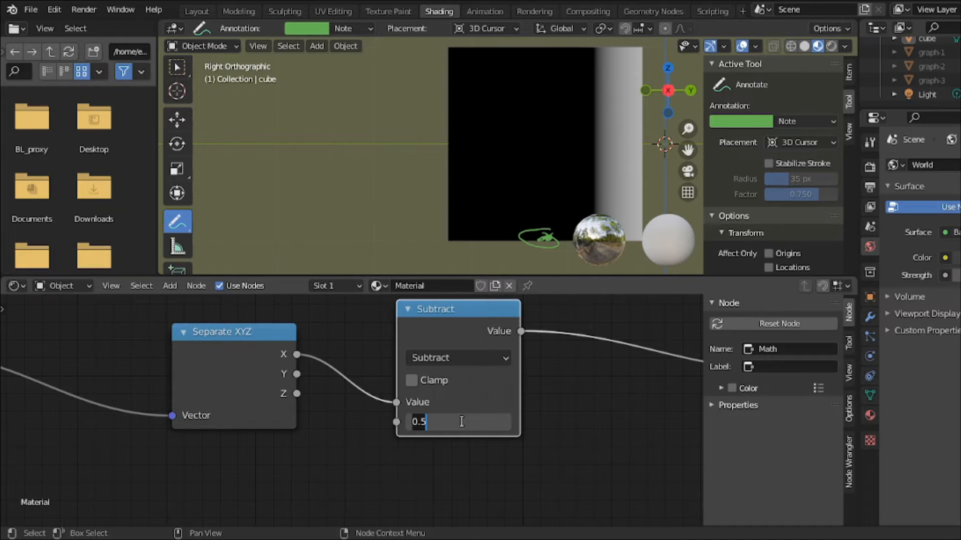
pyautogui.write('-.5')
pyautogui.press('Return')
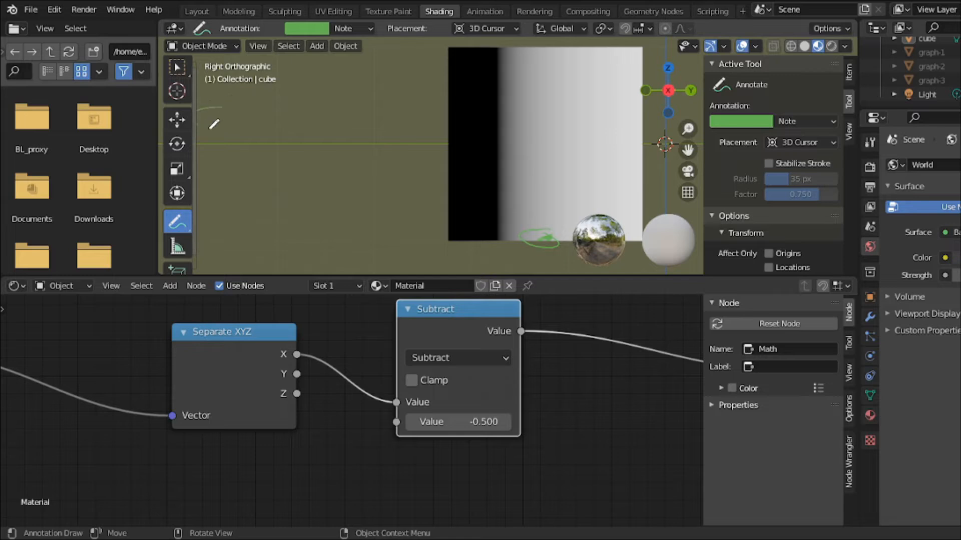
# Handwrite "0 - (-.5)" beside the cube, brace the two minus signs, and write "+ .5" below.
pyautogui.moveTo(209, 128)
pyautogui.mouseDown()
pyautogui.moveTo(330, 117)
pyautogui.moveTo(353, 125)
pyautogui.mouseUp()
pyautogui.moveTo(419, 107); pyautogui.dragTo(383, 131)
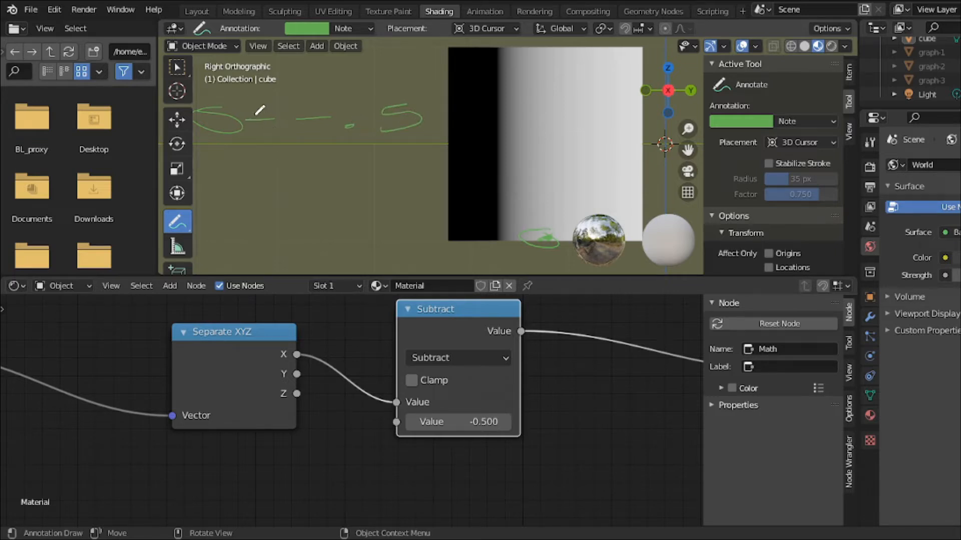
pyautogui.moveTo(244, 107); pyautogui.dragTo(340, 106)
pyautogui.moveTo(287, 166)
pyautogui.mouseDown()
pyautogui.moveTo(290, 184)
pyautogui.moveTo(312, 173)
pyautogui.mouseUp()
pyautogui.click(332, 176)
pyautogui.moveTo(395, 160)
pyautogui.mouseDown()
pyautogui.moveTo(379, 163)
pyautogui.moveTo(408, 173)
pyautogui.moveTo(373, 184)
pyautogui.mouseUp()
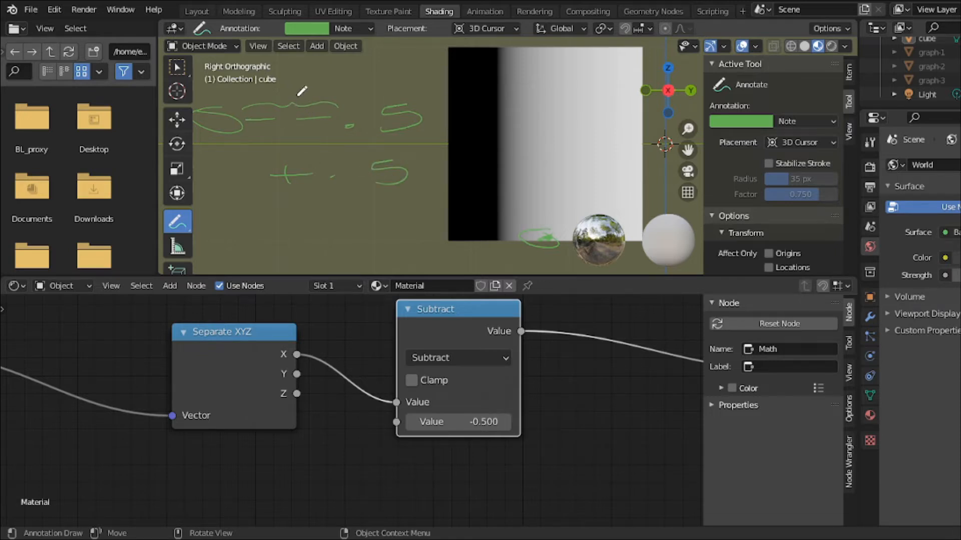
pyautogui.moveTo(299, 93)
pyautogui.mouseDown()
pyautogui.moveTo(273, 124)
pyautogui.moveTo(301, 148)
pyautogui.mouseUp()
pyautogui.moveTo(414, 90)
pyautogui.mouseDown()
pyautogui.moveTo(432, 98)
pyautogui.moveTo(410, 145)
pyautogui.mouseUp()
# Erase the handwritten subtraction and sum beside the cube with the Annotate Eraser.
pyautogui.click(187, 226)
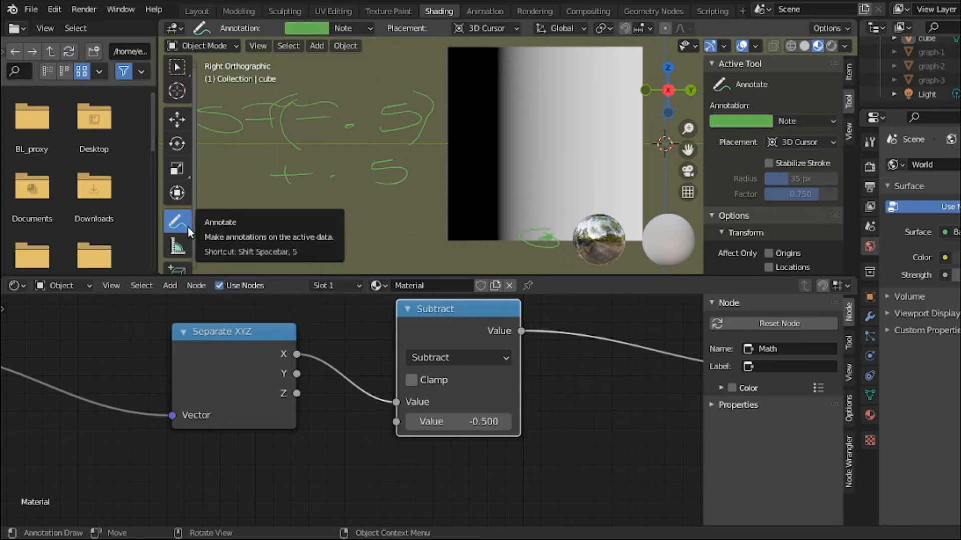
pyautogui.click(185, 226)
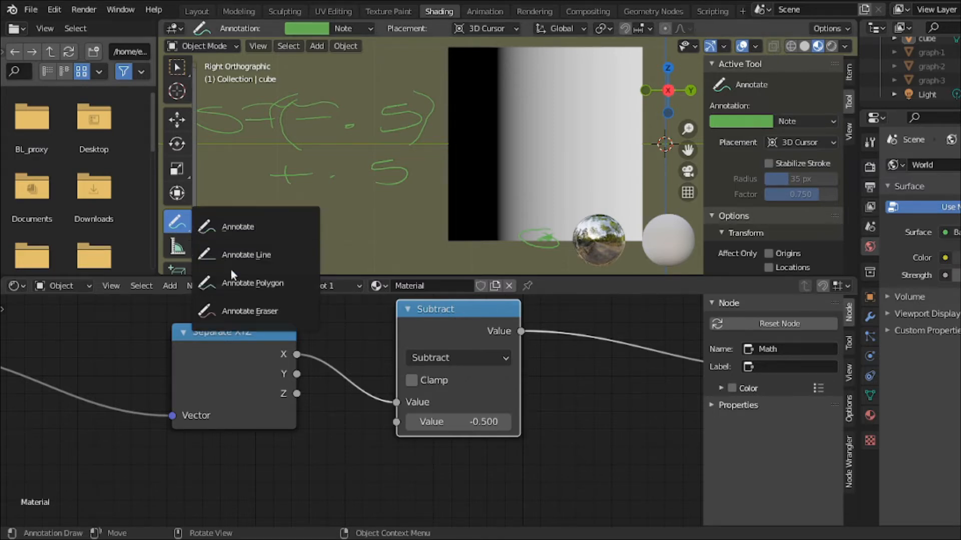
pyautogui.click(241, 311)
pyautogui.moveTo(293, 131)
pyautogui.mouseDown()
pyautogui.moveTo(257, 111)
pyautogui.moveTo(216, 125)
pyautogui.moveTo(208, 101)
pyautogui.moveTo(301, 90)
pyautogui.moveTo(329, 120)
pyautogui.moveTo(350, 105)
pyautogui.moveTo(434, 115)
pyautogui.moveTo(385, 167)
pyautogui.moveTo(356, 131)
pyautogui.moveTo(307, 180)
pyautogui.mouseUp()
# Change the cube material's Math node operation from Subtract to Power.
pyautogui.click(479, 359)
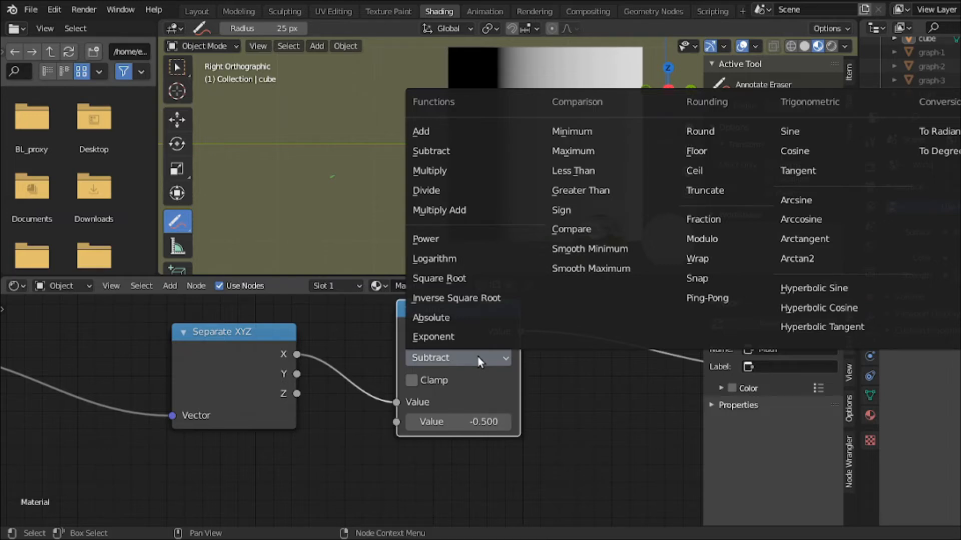
pyautogui.click(479, 238)
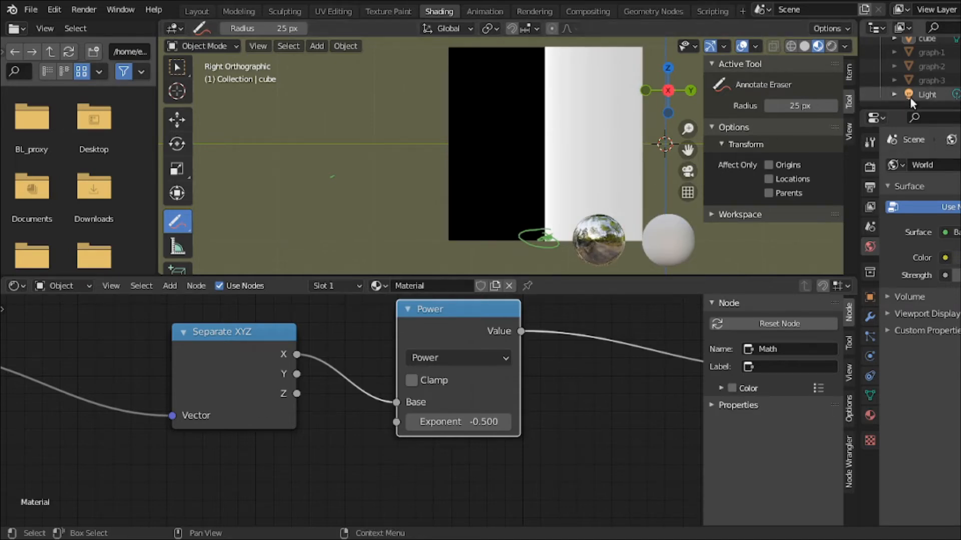
# Reveal the hidden graph planes, select the cube with the Select Box tool, and hide the viewport sidebar.
pyautogui.click(927, 55)
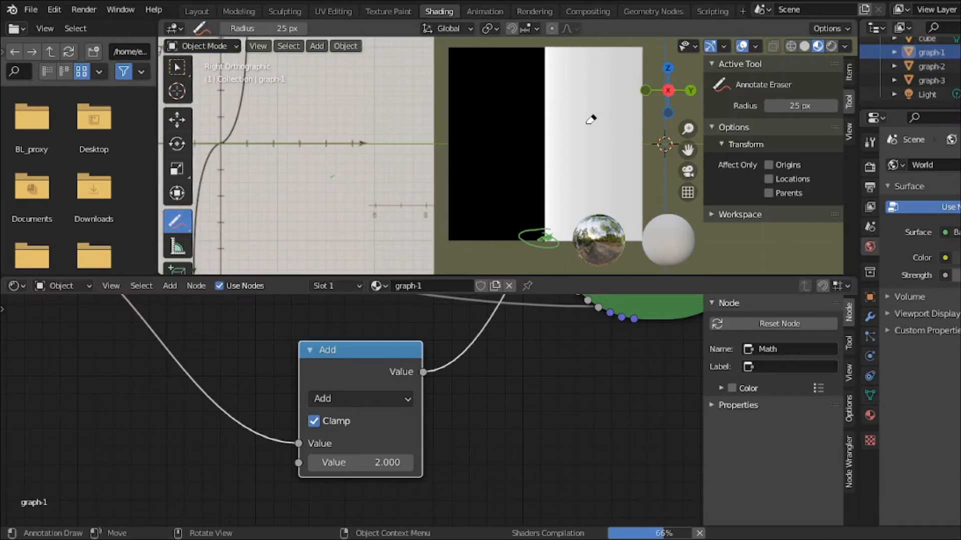
pyautogui.click(175, 67)
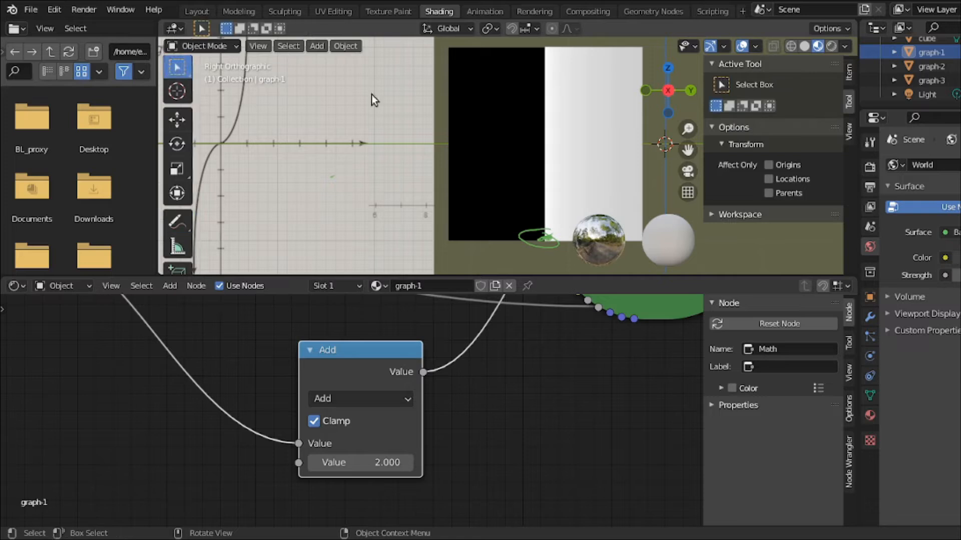
pyautogui.click(484, 109)
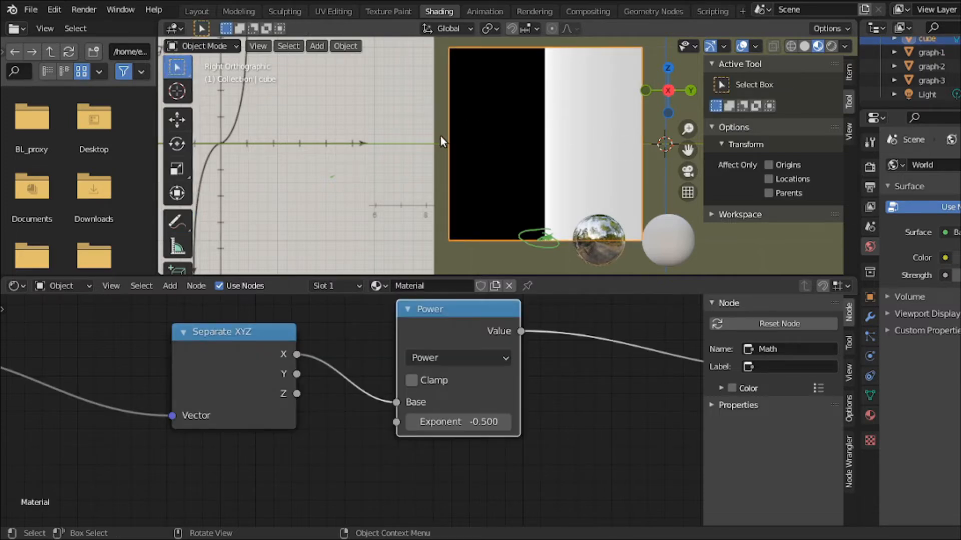
pyautogui.moveTo(440, 135); pyautogui.dragTo(447, 136)
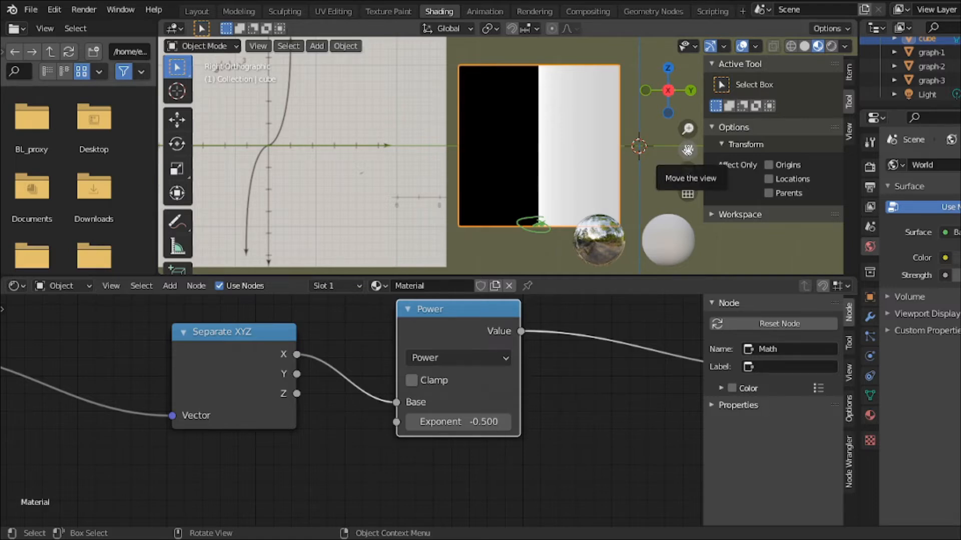
pyautogui.press('n')
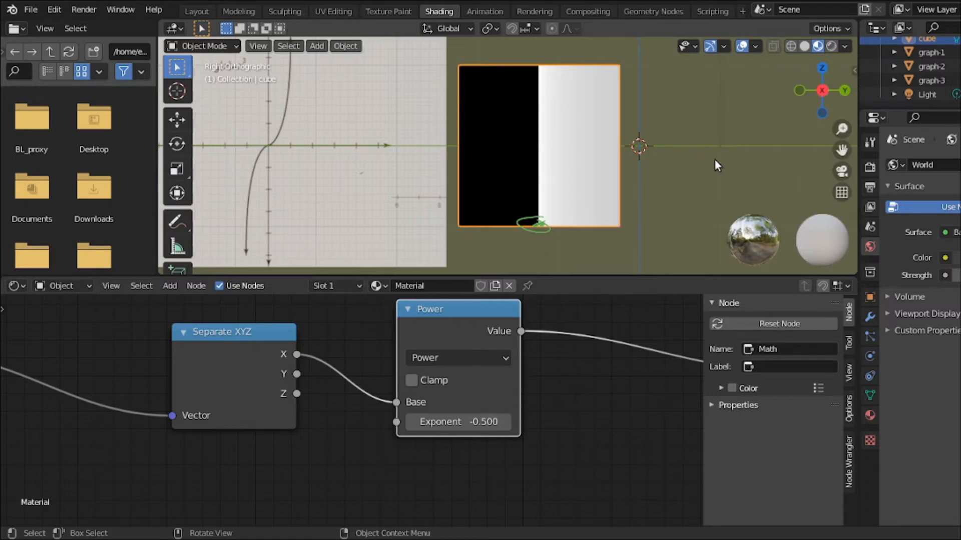
pyautogui.moveTo(446, 150); pyautogui.dragTo(554, 150)
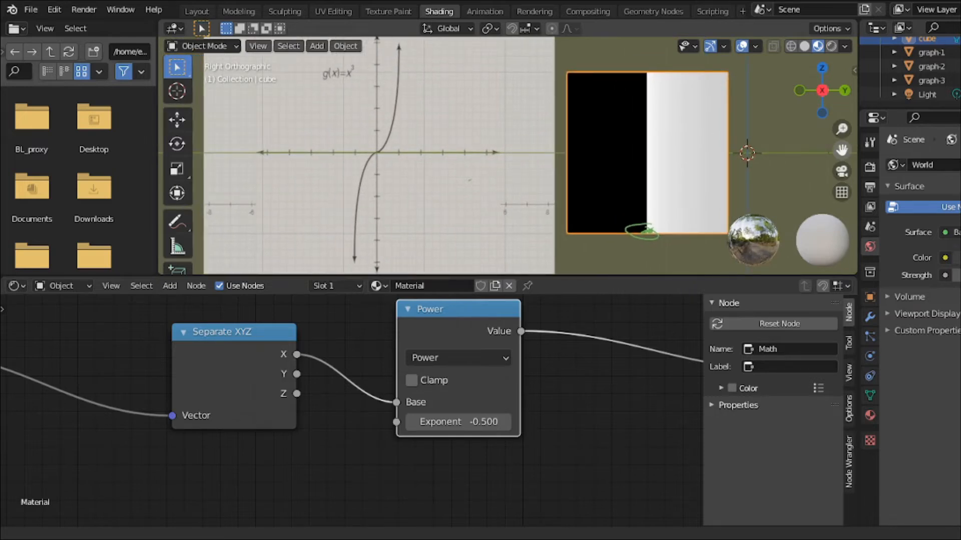
# Hide the graph-3, graph-2 and graph-1 planes one after another.
pyautogui.click(942, 80)
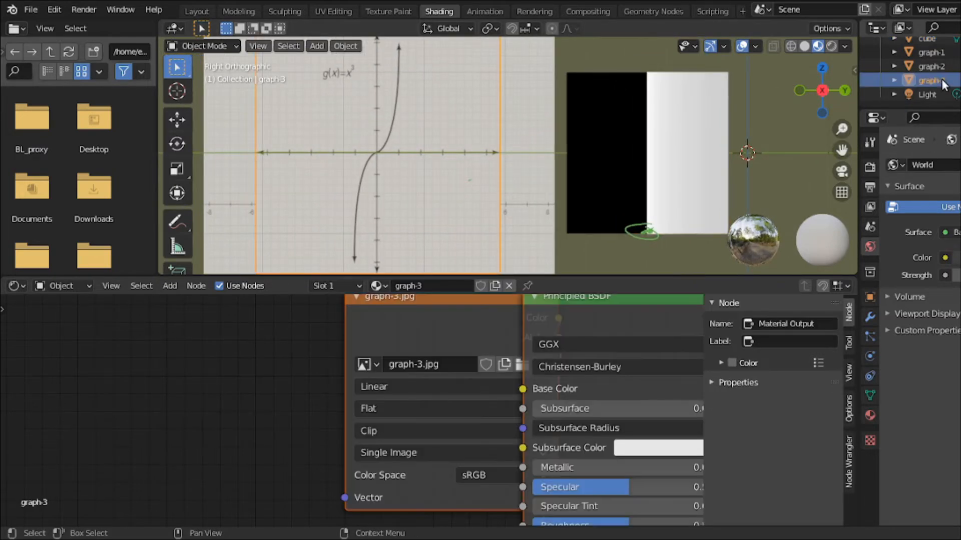
pyautogui.press('h')
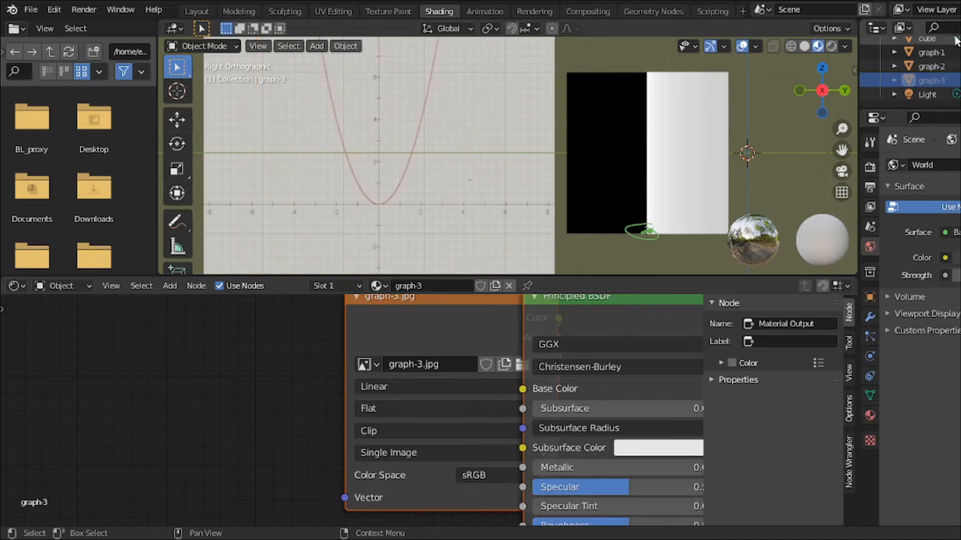
pyautogui.click(933, 66)
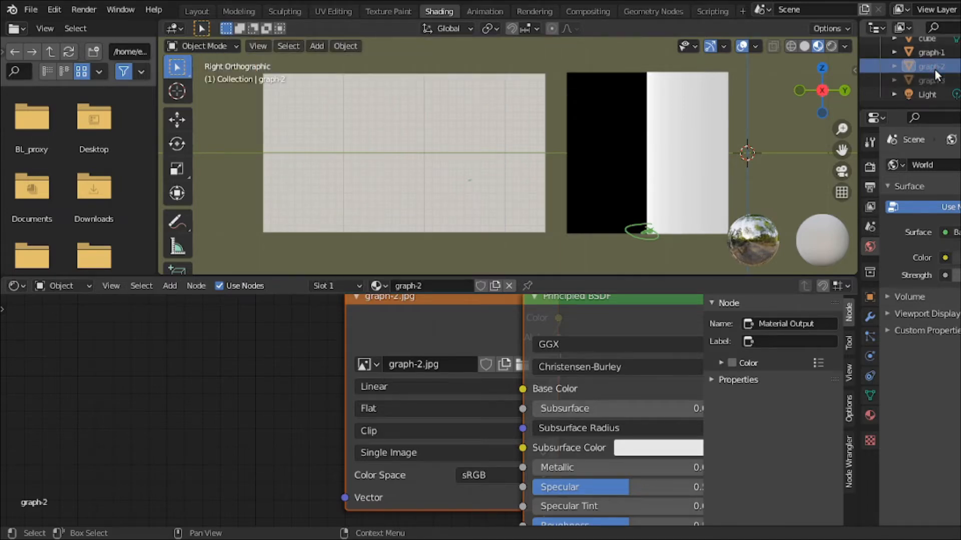
pyautogui.scroll(2, 533, 177)
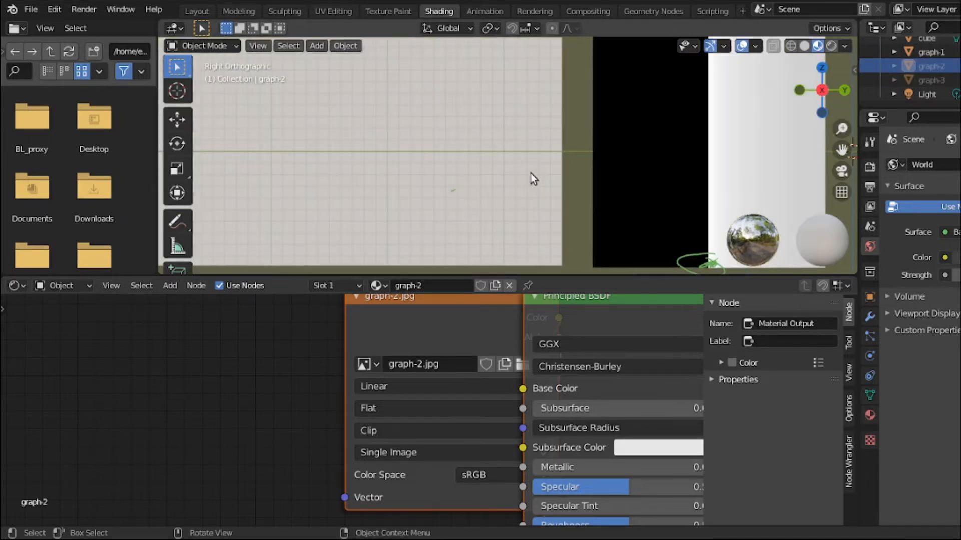
pyautogui.scroll(-1, 532, 178)
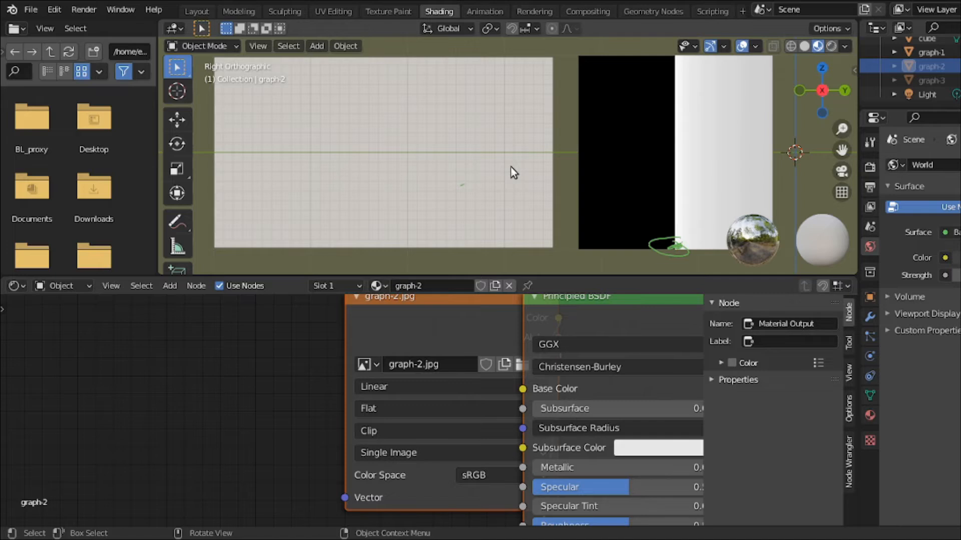
pyautogui.click(923, 57)
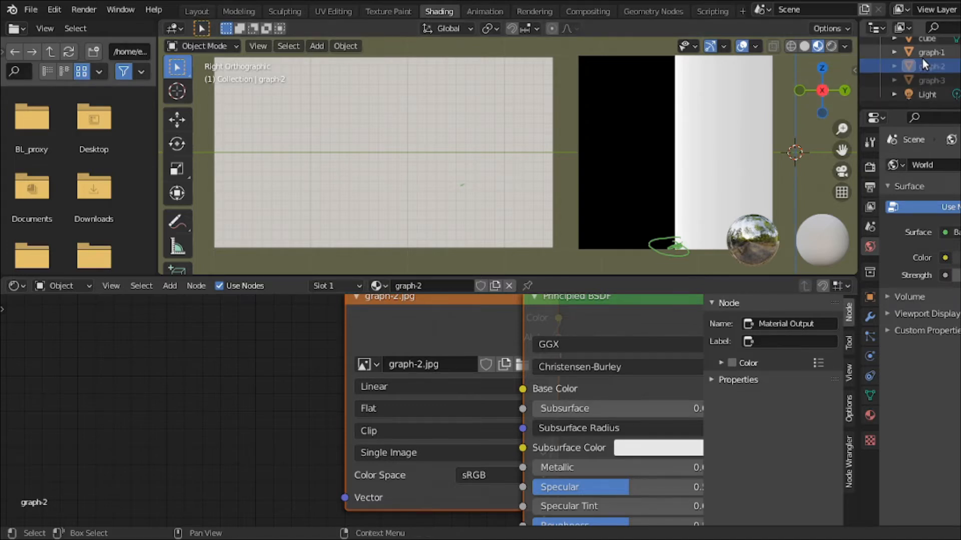
pyautogui.press('h')
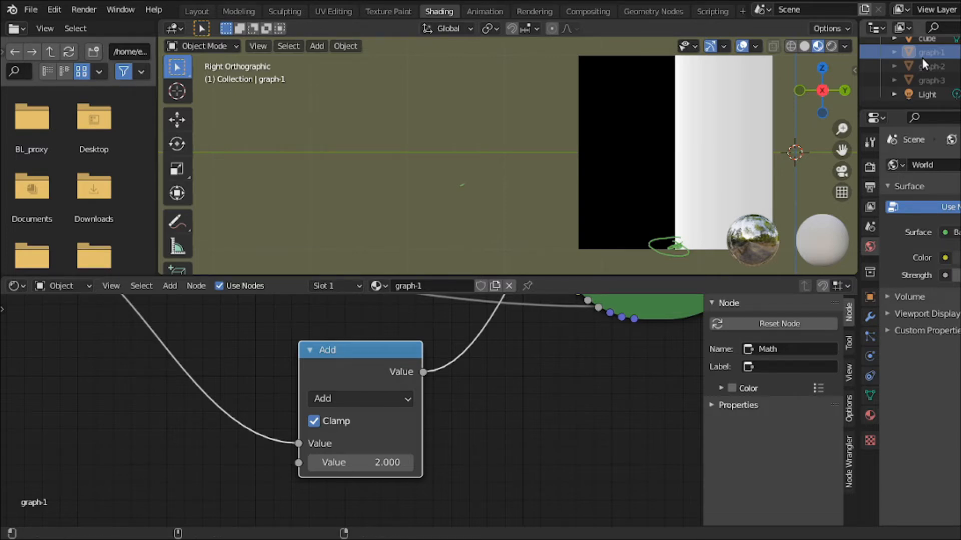
# Reveal all the graph planes and hide the three of them again.
pyautogui.hotkey('alt', 'h')
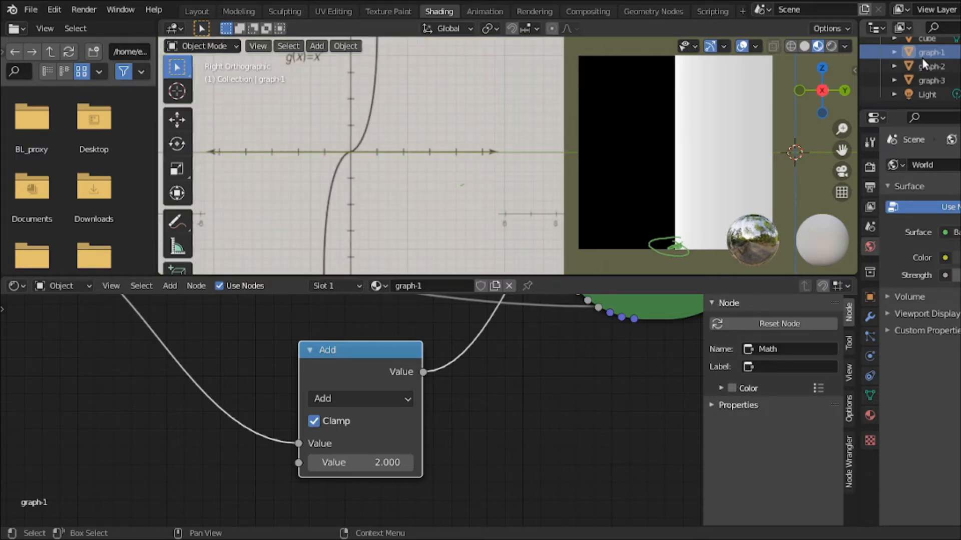
pyautogui.click(923, 66)
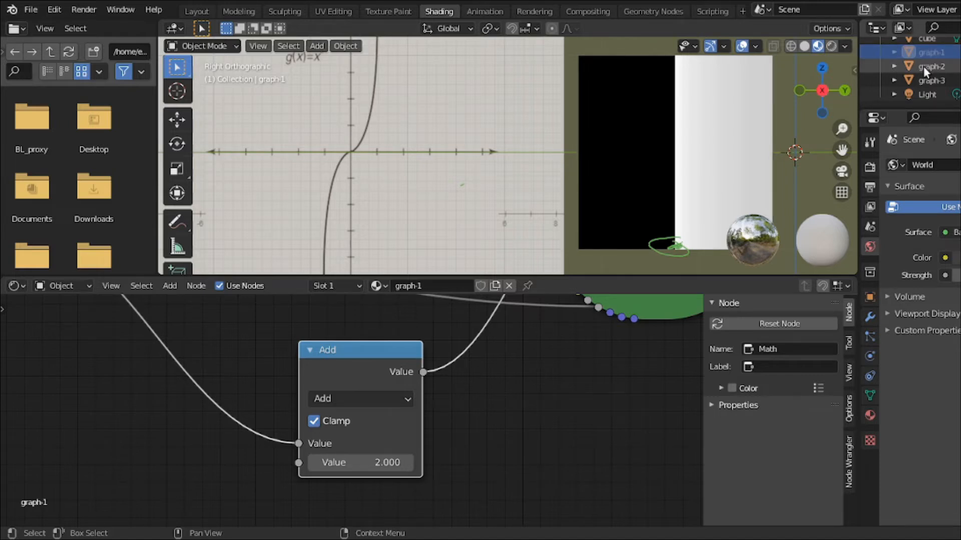
pyautogui.press('h')
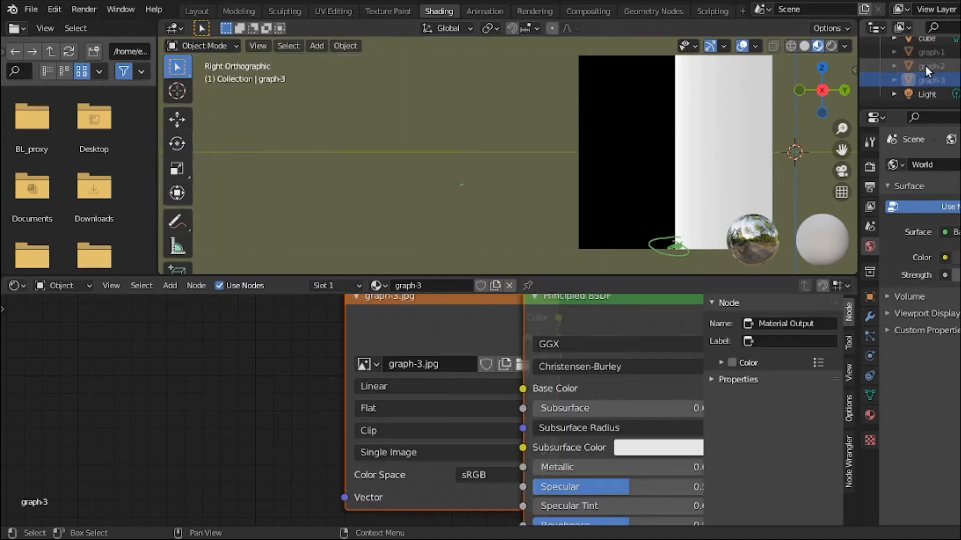
pyautogui.click(927, 55)
pyautogui.rightClick(927, 56)
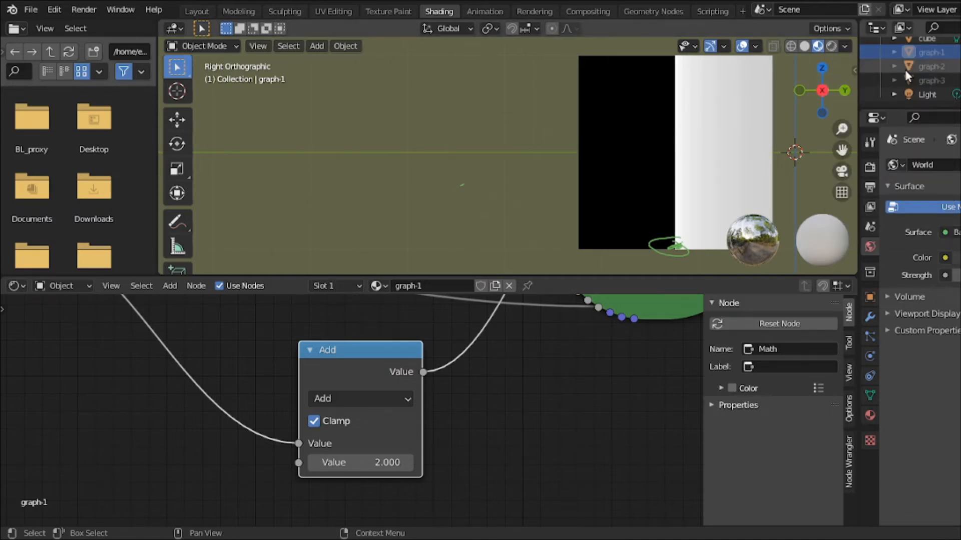
# Reveal the graph planes and hide graph-2 and graph-3, leaving only the blank grid of graph-1 shown.
pyautogui.hotkey('alt', 'h')
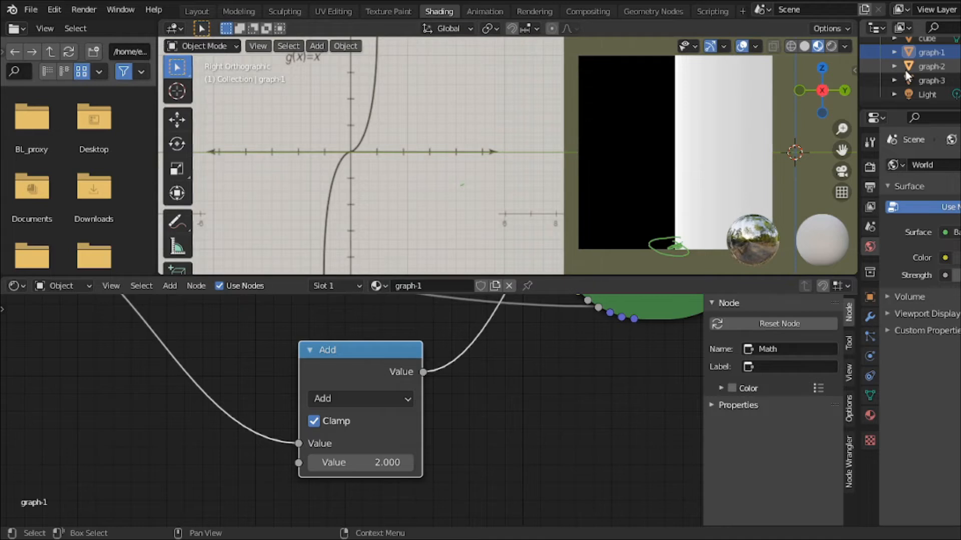
pyautogui.click(930, 63)
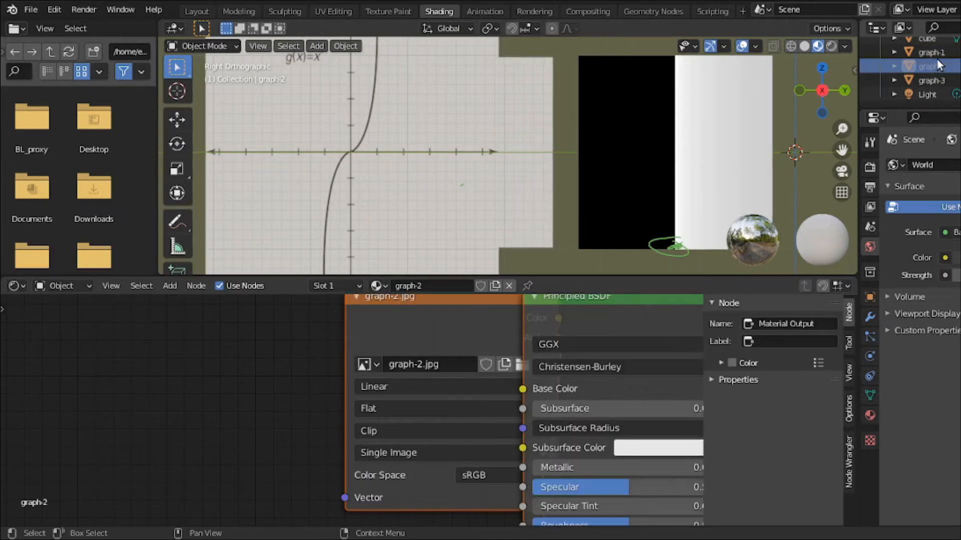
pyautogui.click(930, 80)
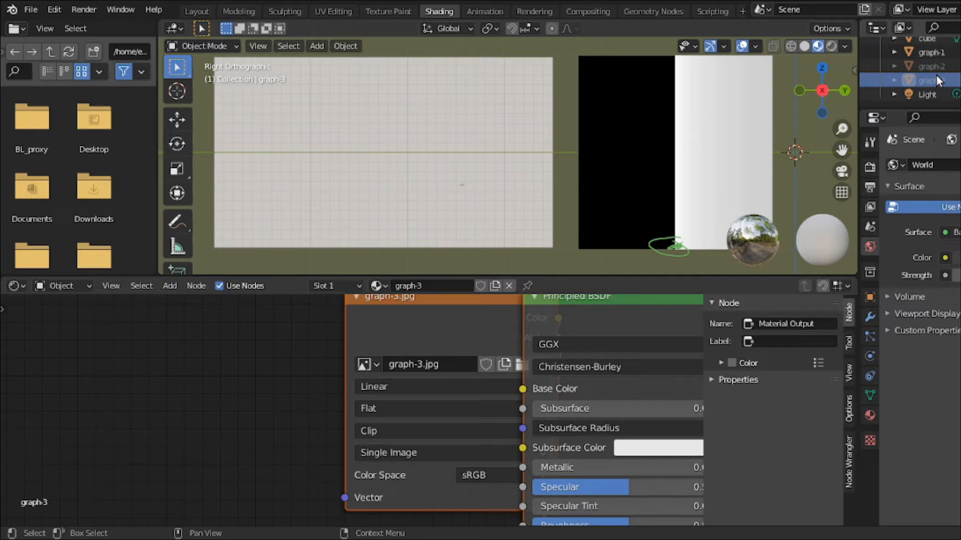
# Switch to the Annotate tool, make a short test stroke on the blank grid, and darken the annotation colour to nearly black.
pyautogui.press('n')
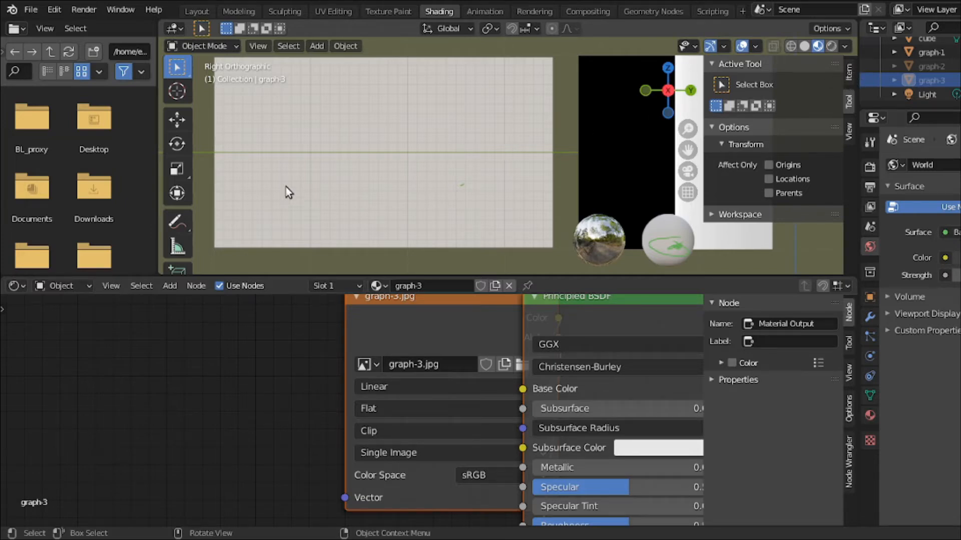
pyautogui.click(176, 222)
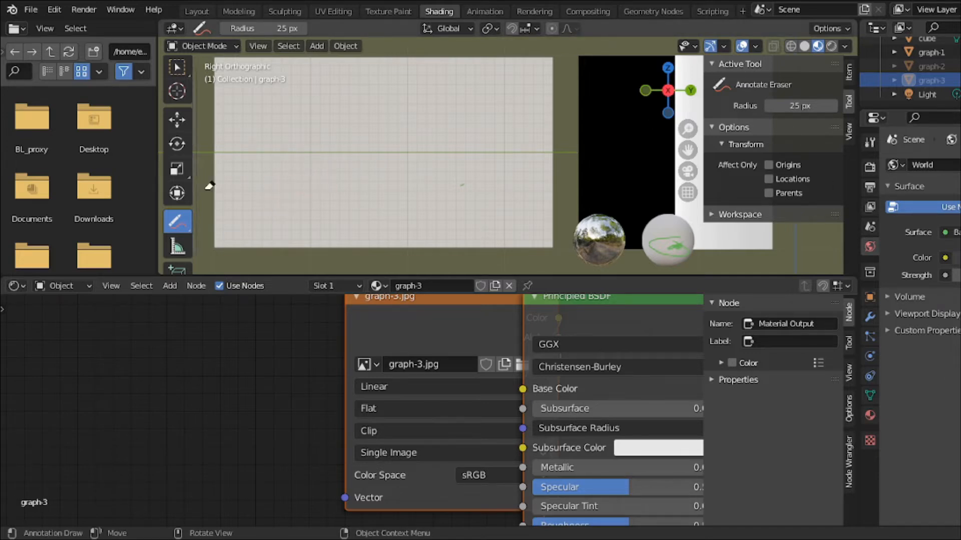
pyautogui.moveTo(192, 228); pyautogui.dragTo(205, 221)
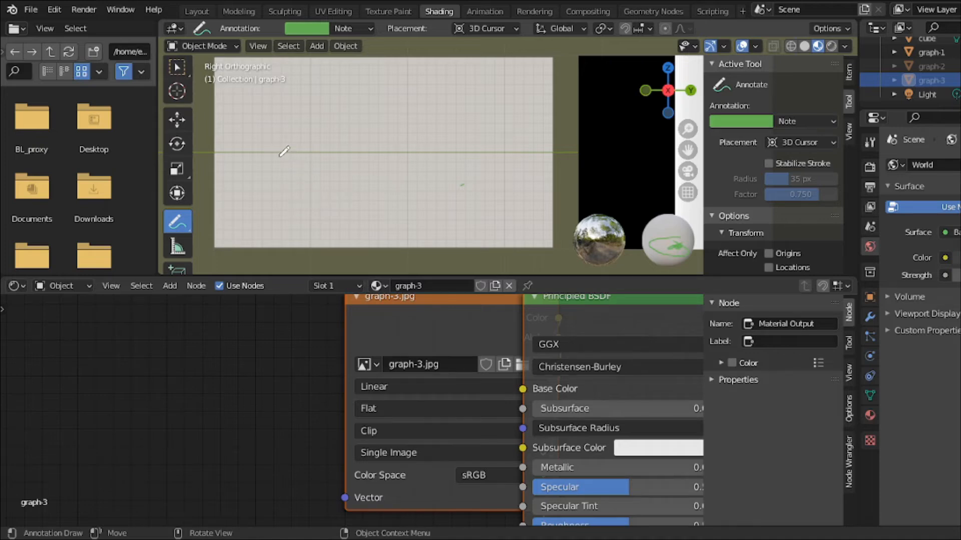
pyautogui.moveTo(306, 150); pyautogui.dragTo(317, 150)
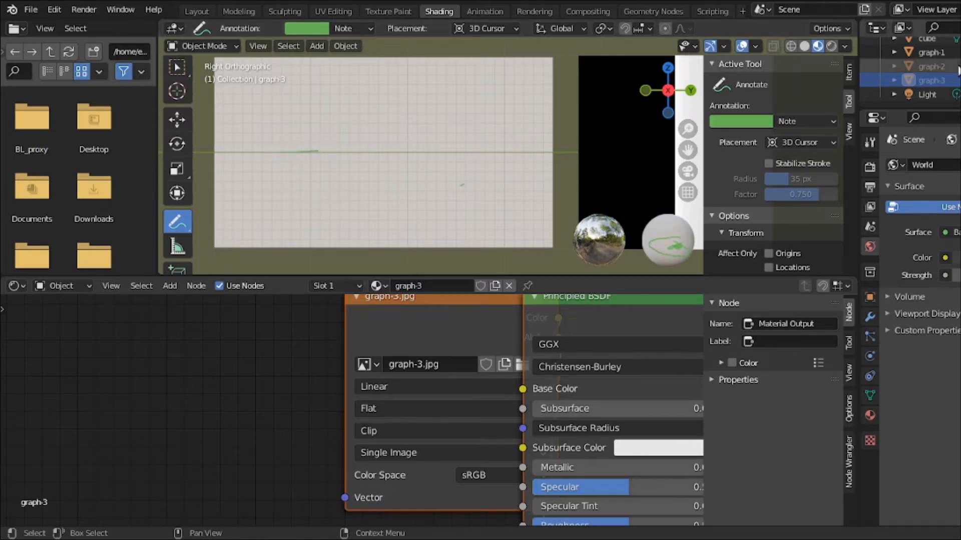
pyautogui.click(738, 121)
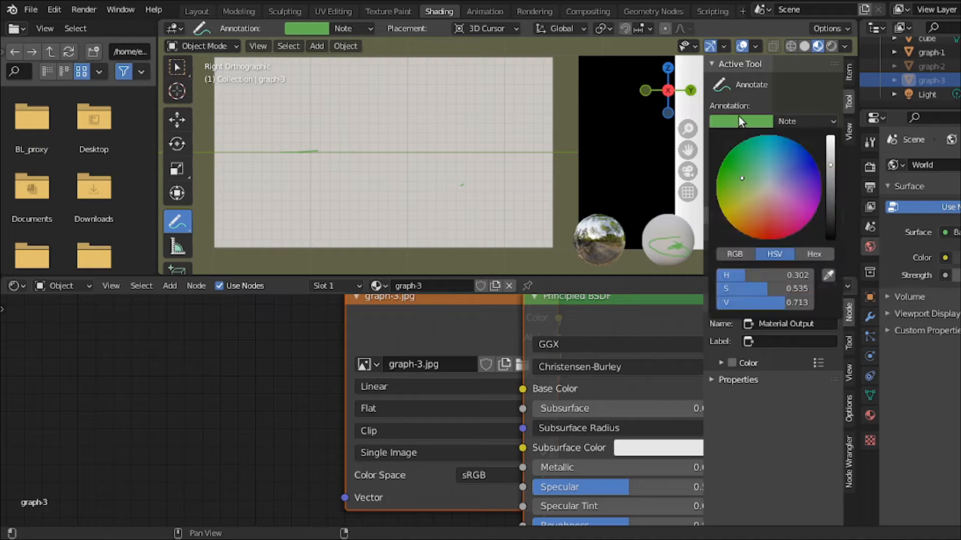
pyautogui.click(831, 228)
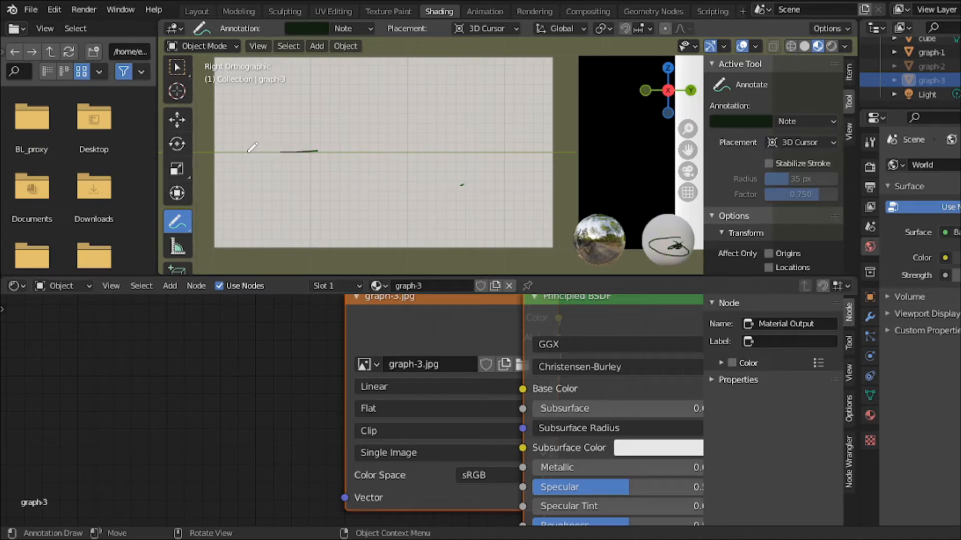
# Draw a horizontal axis labelled x and a vertical axis labelled y on the blank grid.
pyautogui.moveTo(246, 152); pyautogui.dragTo(531, 141)
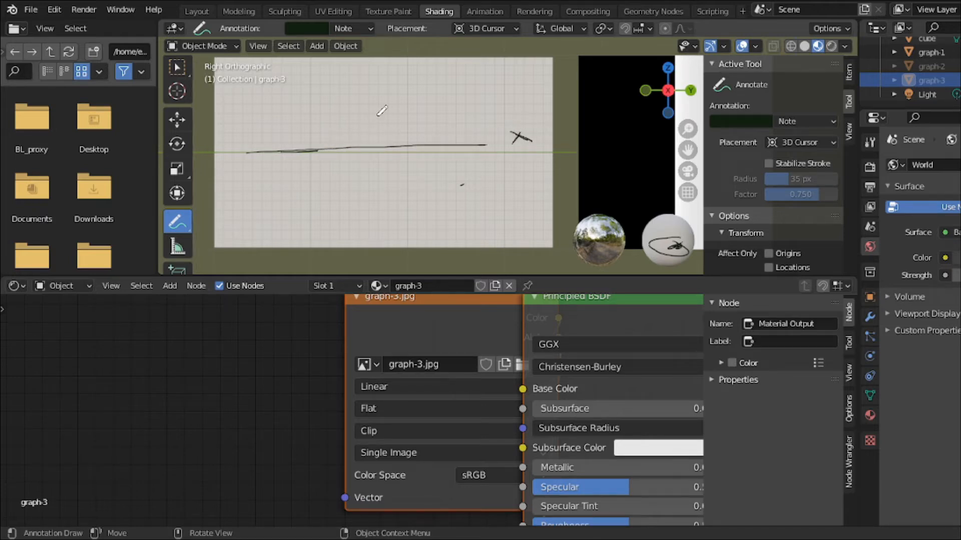
pyautogui.moveTo(389, 100); pyautogui.dragTo(395, 238)
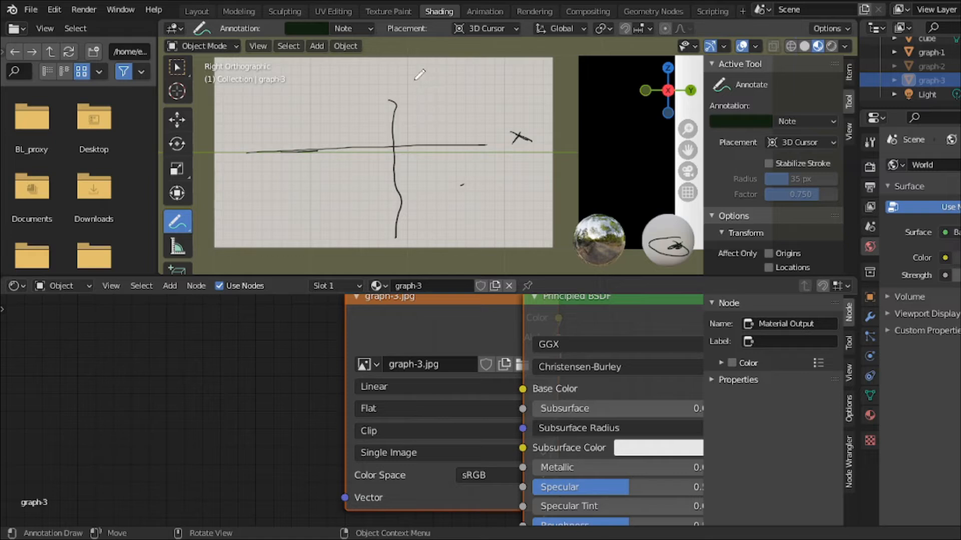
pyautogui.moveTo(413, 78)
pyautogui.mouseDown()
pyautogui.moveTo(430, 81)
pyautogui.moveTo(421, 98)
pyautogui.mouseUp()
# Sketch a rising diagonal line up to the origin, undo it, and redraw it passing through the origin.
pyautogui.moveTo(276, 225); pyautogui.dragTo(390, 156)
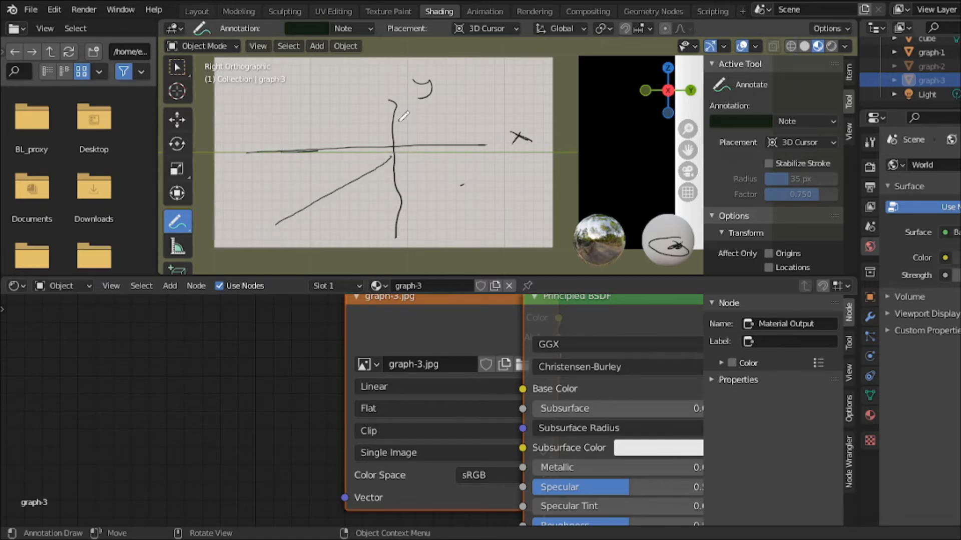
pyautogui.hotkey('ctrl', 'z')
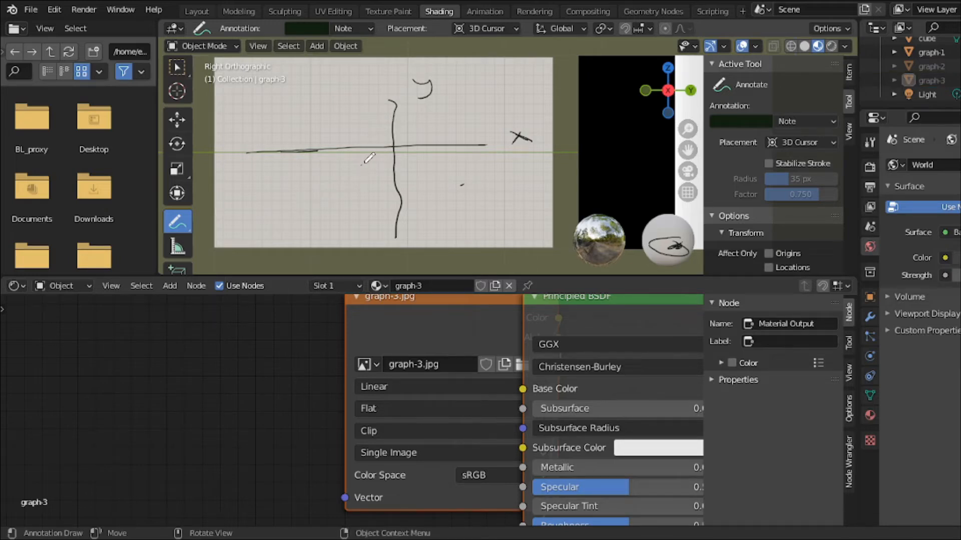
pyautogui.moveTo(362, 164); pyautogui.dragTo(484, 100)
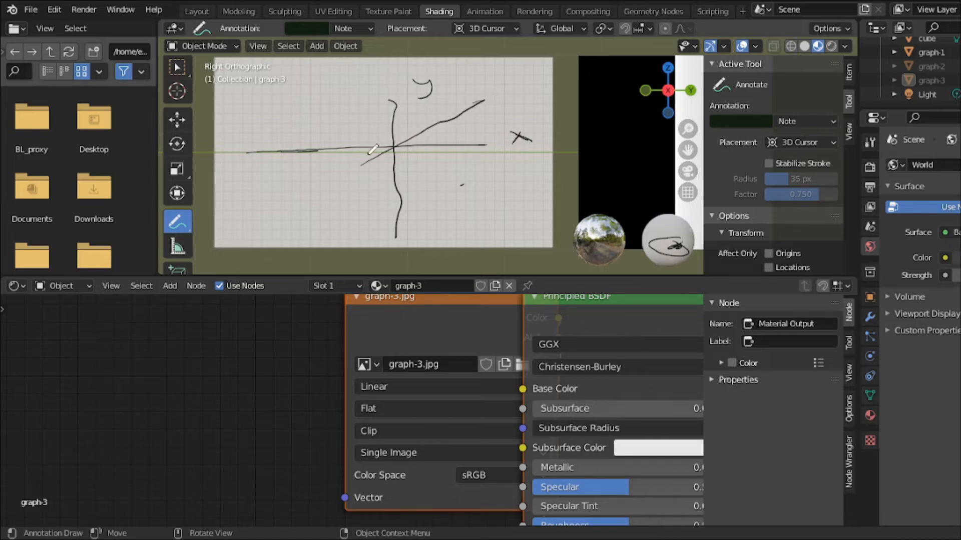
# Extend the diagonal line down past the origin and write the equation y=mx+b in the upper part of the grid.
pyautogui.moveTo(371, 154); pyautogui.dragTo(273, 206)
pyautogui.moveTo(241, 94)
pyautogui.mouseDown()
pyautogui.moveTo(251, 107)
pyautogui.moveTo(231, 114)
pyautogui.moveTo(266, 104)
pyautogui.mouseUp()
pyautogui.moveTo(261, 102)
pyautogui.mouseDown()
pyautogui.moveTo(341, 86)
pyautogui.moveTo(334, 96)
pyautogui.moveTo(391, 90)
pyautogui.mouseUp()
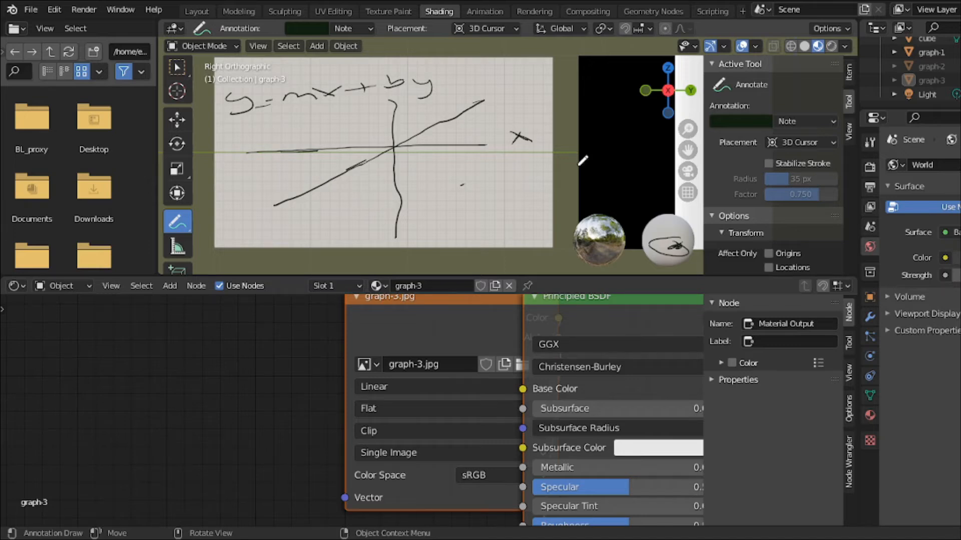
# Hide the viewport sidebar and draw a straighter vertical line just beside the wavy y axis, using the Annotate tool.
pyautogui.press('n')
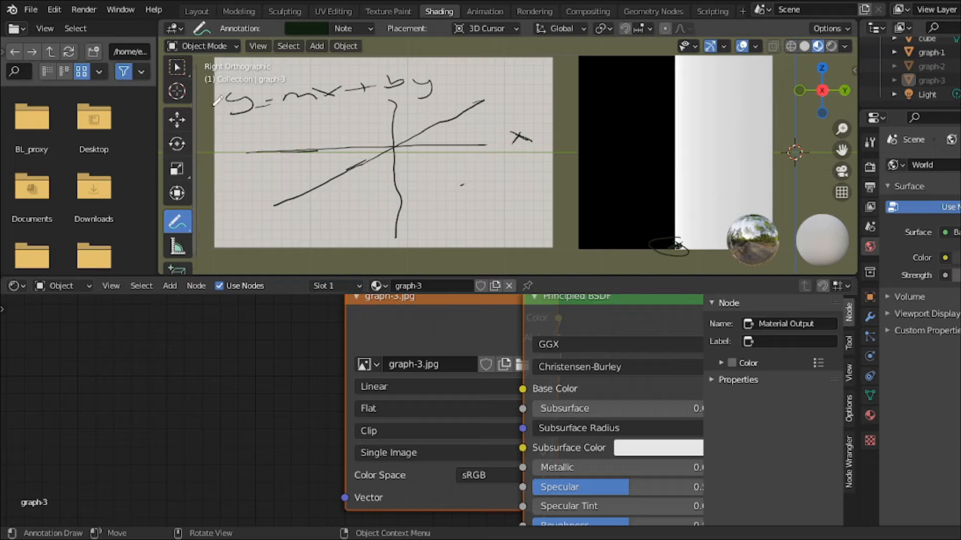
pyautogui.click(172, 71)
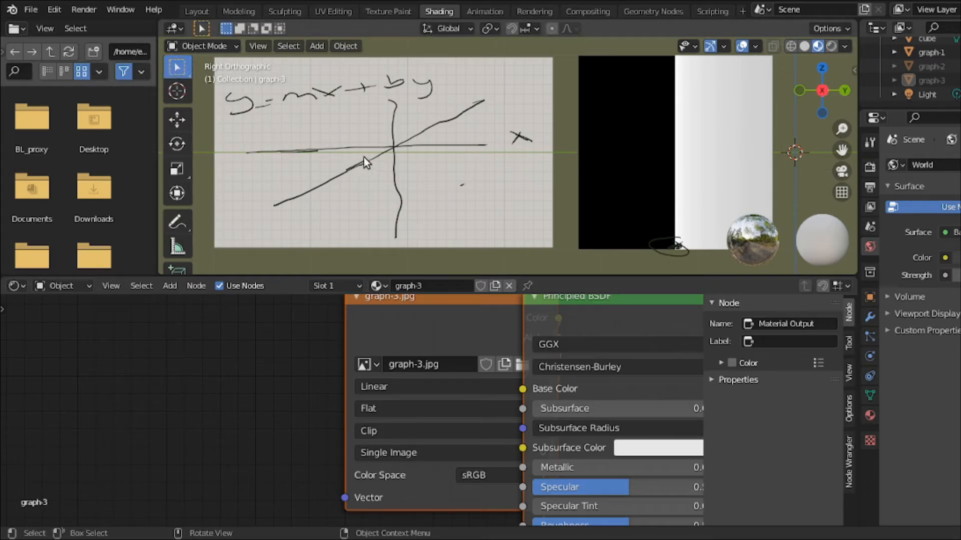
pyautogui.click(178, 222)
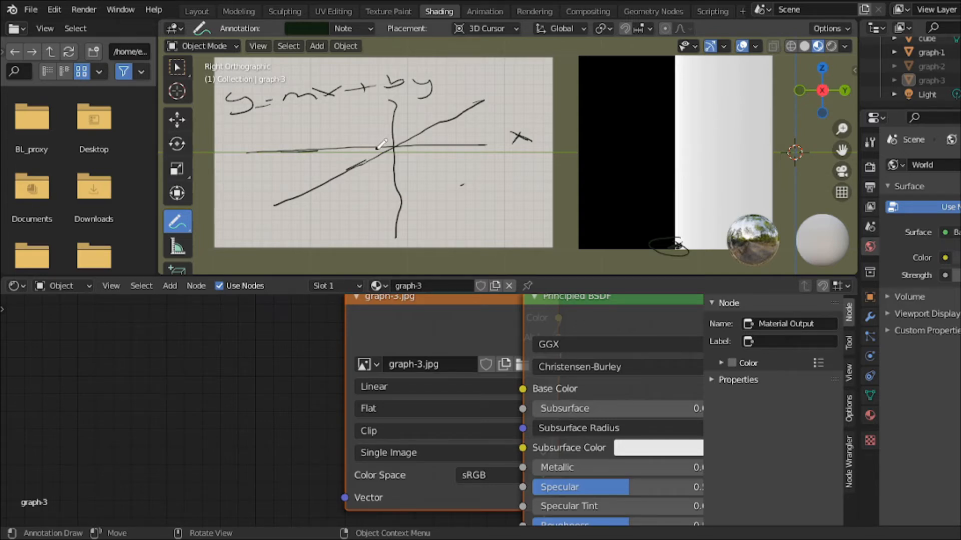
pyautogui.moveTo(378, 148); pyautogui.dragTo(379, 93)
pyautogui.moveTo(381, 131); pyautogui.dragTo(368, 249)
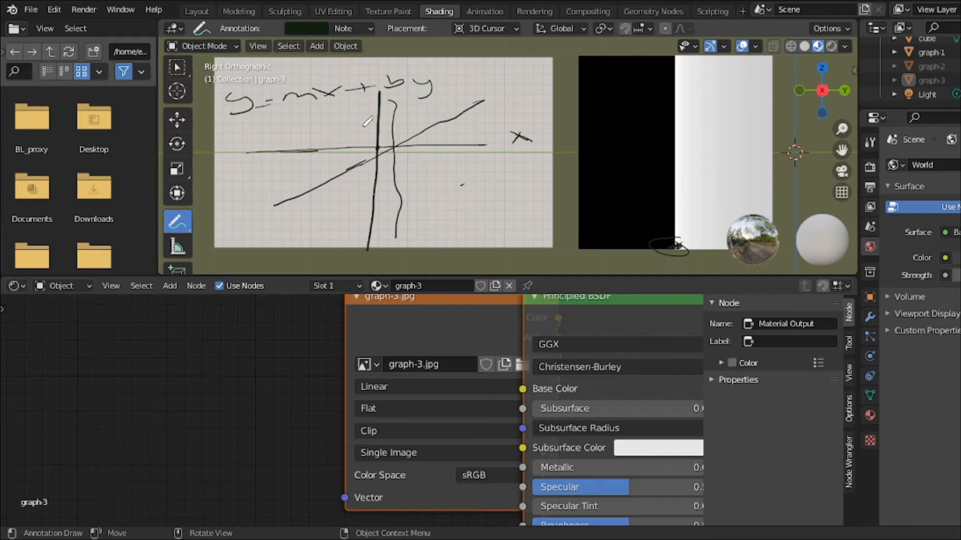
# Write the notes "y <", "0 < x" and "blk" on the negative-x side of the graph.
pyautogui.moveTo(364, 126)
pyautogui.mouseDown()
pyautogui.moveTo(345, 134)
pyautogui.moveTo(364, 142)
pyautogui.mouseUp()
pyautogui.moveTo(296, 121)
pyautogui.mouseDown()
pyautogui.moveTo(308, 125)
pyautogui.moveTo(307, 149)
pyautogui.mouseUp()
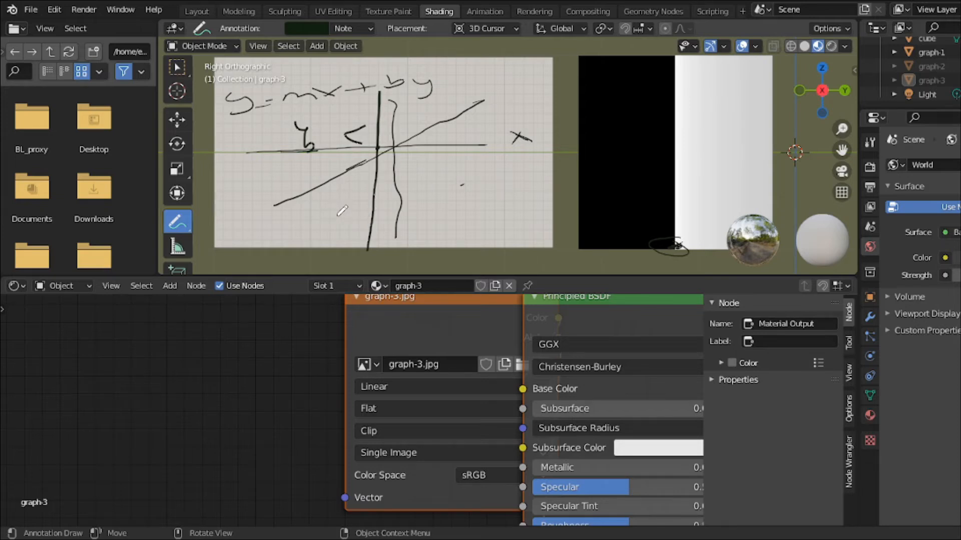
pyautogui.moveTo(338, 215)
pyautogui.mouseDown()
pyautogui.moveTo(313, 224)
pyautogui.moveTo(348, 228)
pyautogui.moveTo(289, 216)
pyautogui.moveTo(280, 227)
pyautogui.moveTo(302, 221)
pyautogui.mouseUp()
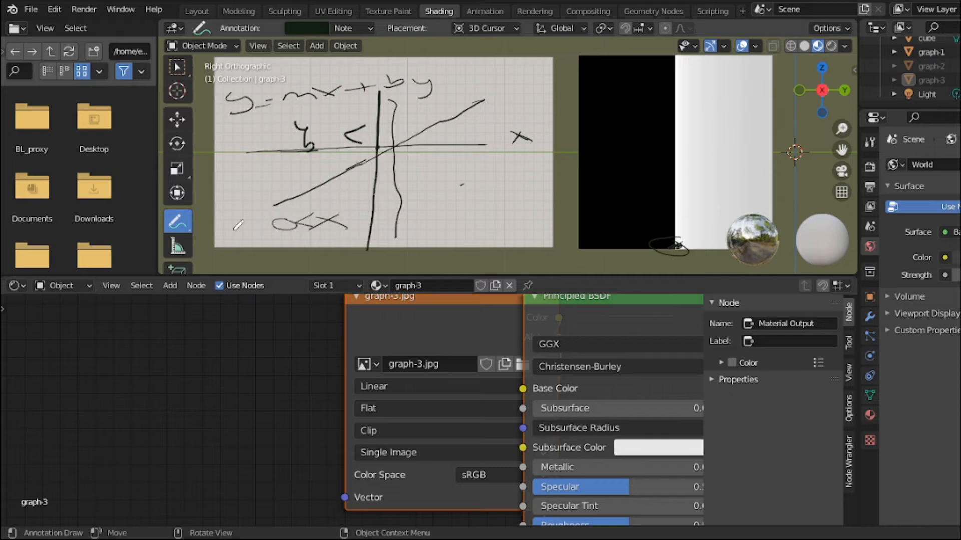
pyautogui.moveTo(224, 225)
pyautogui.mouseDown()
pyautogui.moveTo(240, 231)
pyautogui.moveTo(214, 241)
pyautogui.moveTo(272, 239)
pyautogui.mouseUp()
pyautogui.moveTo(292, 230); pyautogui.dragTo(300, 235)
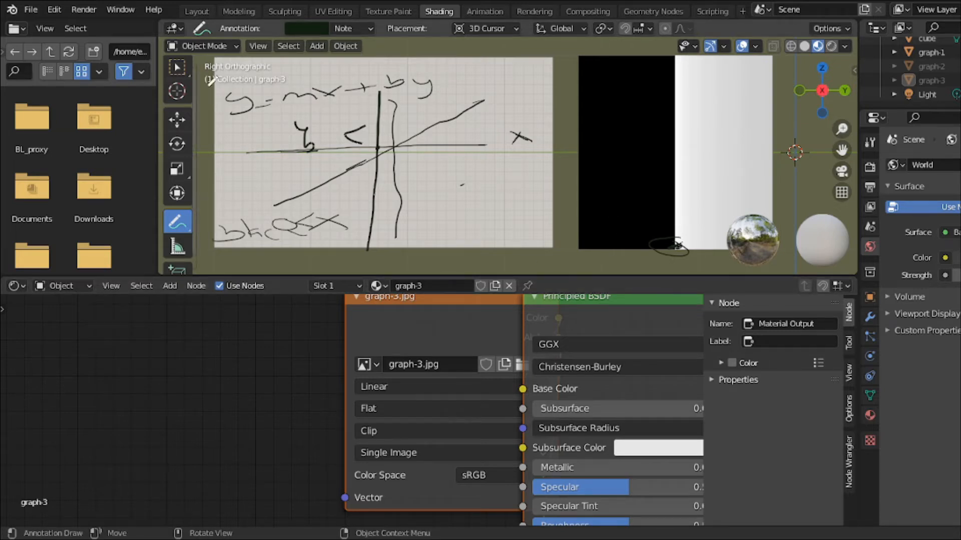
# Select the cube and then graph-1, and scribble over the negative-x side of the graph with the Annotate tool.
pyautogui.click(176, 66)
pyautogui.click(752, 158)
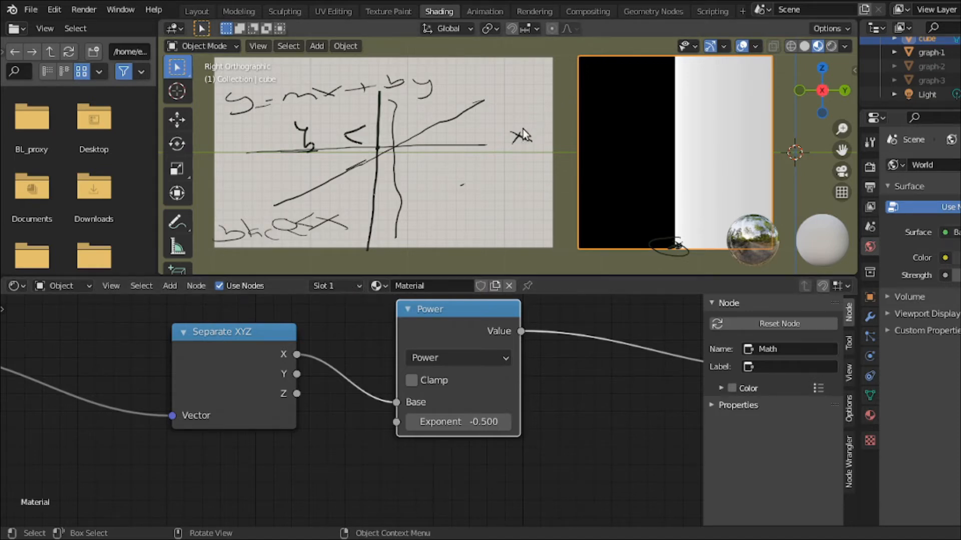
pyautogui.click(353, 148)
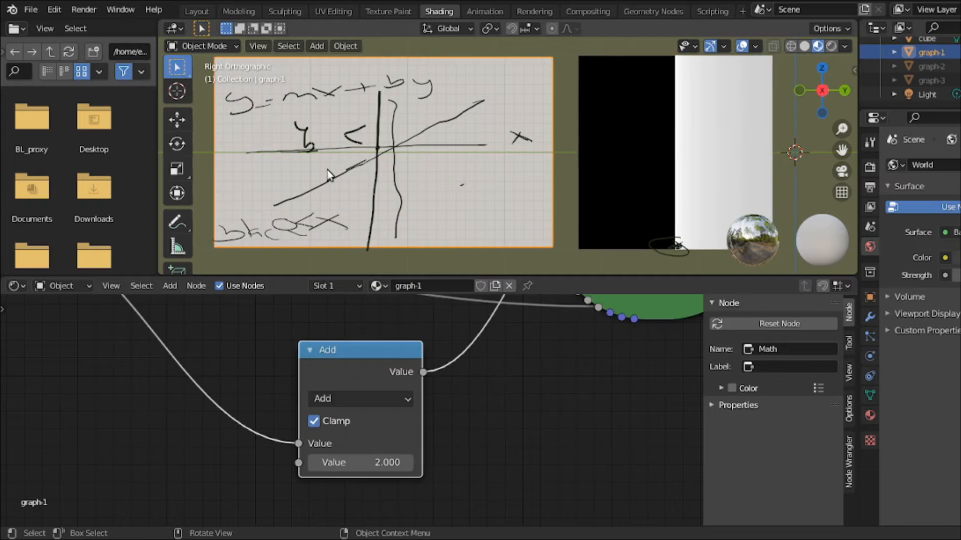
pyautogui.click(175, 223)
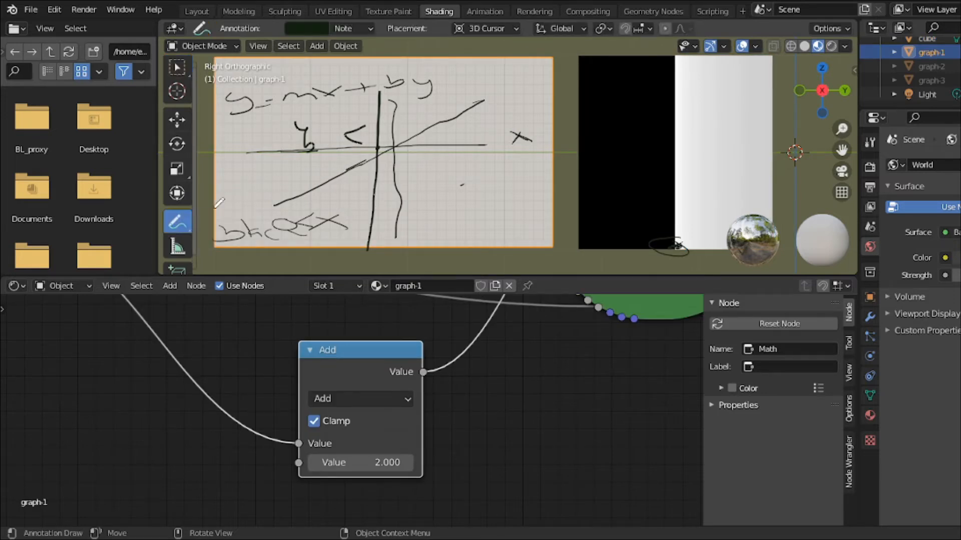
pyautogui.moveTo(324, 122)
pyautogui.mouseDown()
pyautogui.moveTo(325, 193)
pyautogui.moveTo(352, 131)
pyautogui.moveTo(344, 227)
pyautogui.moveTo(331, 198)
pyautogui.moveTo(288, 161)
pyautogui.moveTo(219, 131)
pyautogui.moveTo(271, 100)
pyautogui.moveTo(246, 98)
pyautogui.moveTo(321, 107)
pyautogui.moveTo(351, 91)
pyautogui.moveTo(348, 150)
pyautogui.moveTo(342, 132)
pyautogui.moveTo(314, 119)
pyautogui.moveTo(301, 209)
pyautogui.moveTo(290, 186)
pyautogui.moveTo(266, 210)
pyautogui.moveTo(273, 95)
pyautogui.moveTo(223, 130)
pyautogui.moveTo(262, 138)
pyautogui.moveTo(294, 115)
pyautogui.moveTo(327, 153)
pyautogui.moveTo(369, 106)
pyautogui.moveTo(355, 103)
pyautogui.moveTo(358, 235)
pyautogui.moveTo(367, 209)
pyautogui.mouseUp()
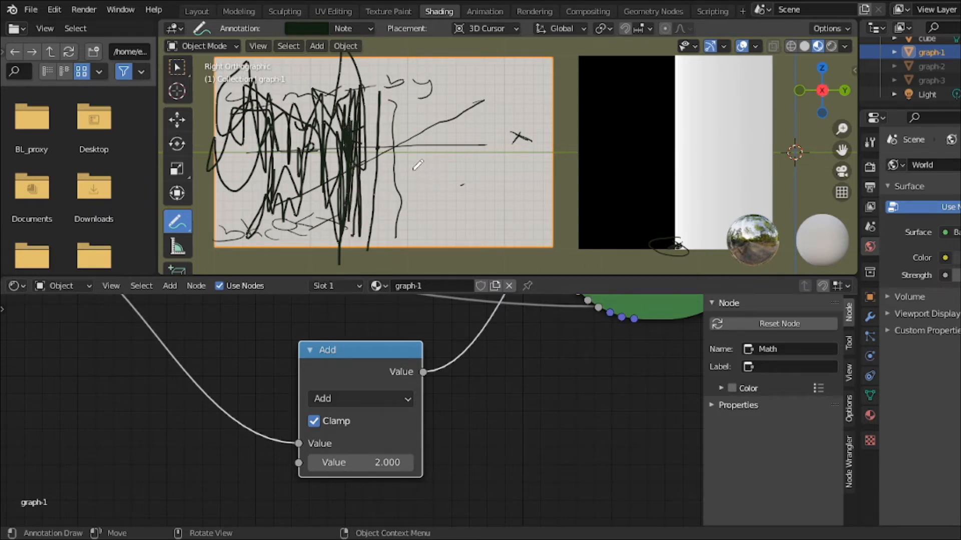
# Erase the wavy y axis with the Annotate Eraser, keeping the straighter vertical line beside it.
pyautogui.click(182, 227)
pyautogui.click(249, 311)
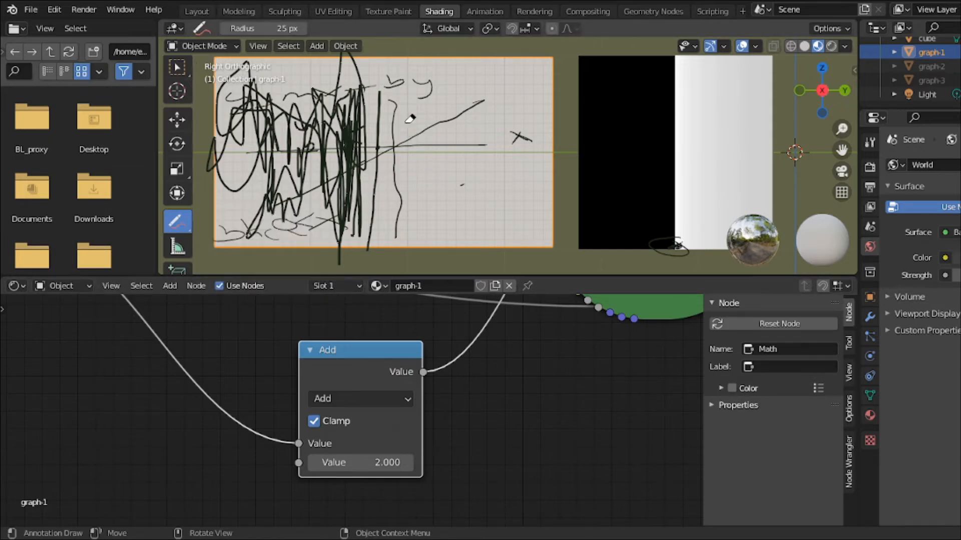
pyautogui.moveTo(406, 101); pyautogui.dragTo(404, 131)
pyautogui.moveTo(404, 166); pyautogui.dragTo(398, 245)
# Switch back to Annotate, write "x ≤ 1" below the x axis, and add numbered tick marks along the axis up to 3.
pyautogui.click(192, 230)
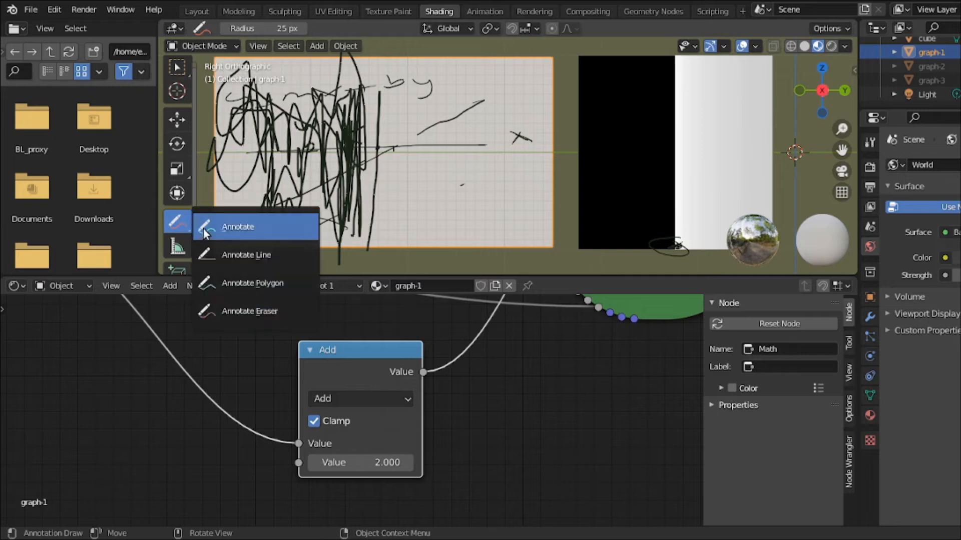
pyautogui.click(220, 226)
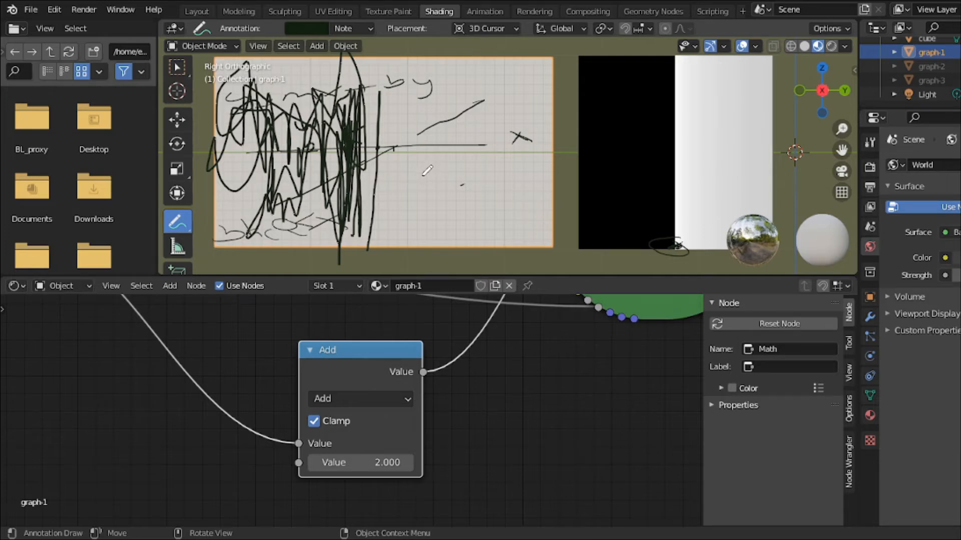
pyautogui.moveTo(425, 175)
pyautogui.mouseDown()
pyautogui.moveTo(396, 192)
pyautogui.moveTo(453, 171)
pyautogui.moveTo(441, 177)
pyautogui.moveTo(477, 186)
pyautogui.moveTo(490, 168)
pyautogui.moveTo(499, 183)
pyautogui.moveTo(524, 185)
pyautogui.mouseUp()
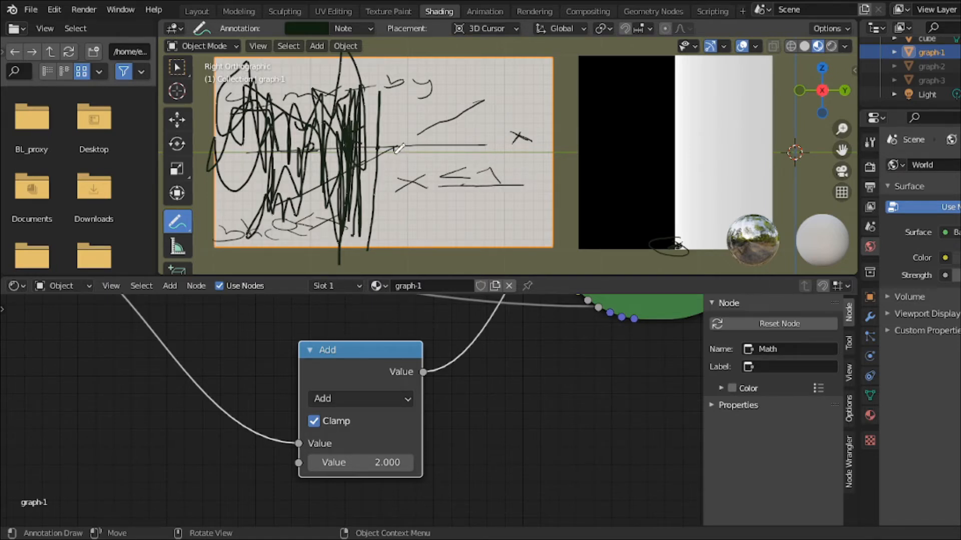
pyautogui.moveTo(397, 142)
pyautogui.mouseDown()
pyautogui.moveTo(398, 163)
pyautogui.moveTo(423, 150)
pyautogui.moveTo(482, 161)
pyautogui.mouseUp()
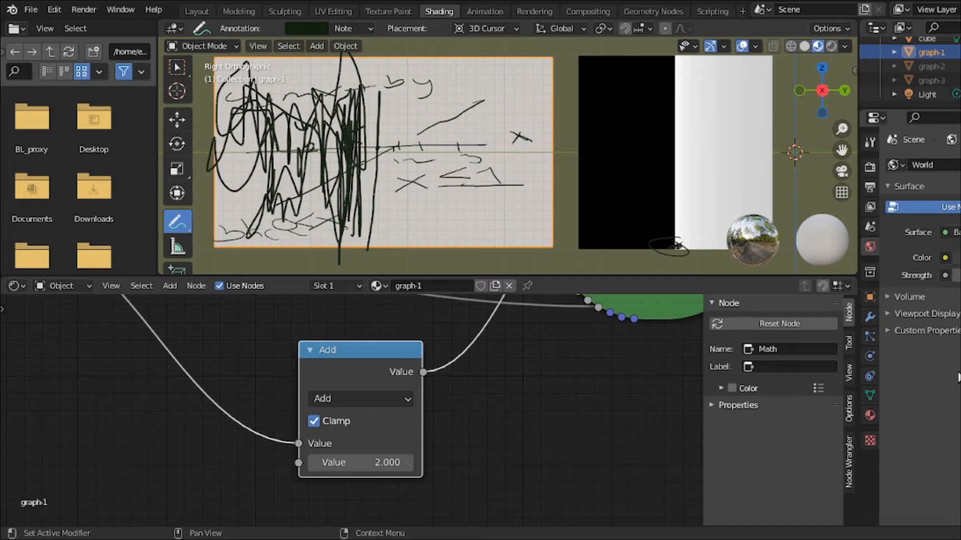
# Reposition graph-1's Add node slightly and set its value to 0.
pyautogui.moveTo(364, 349); pyautogui.dragTo(398, 309)
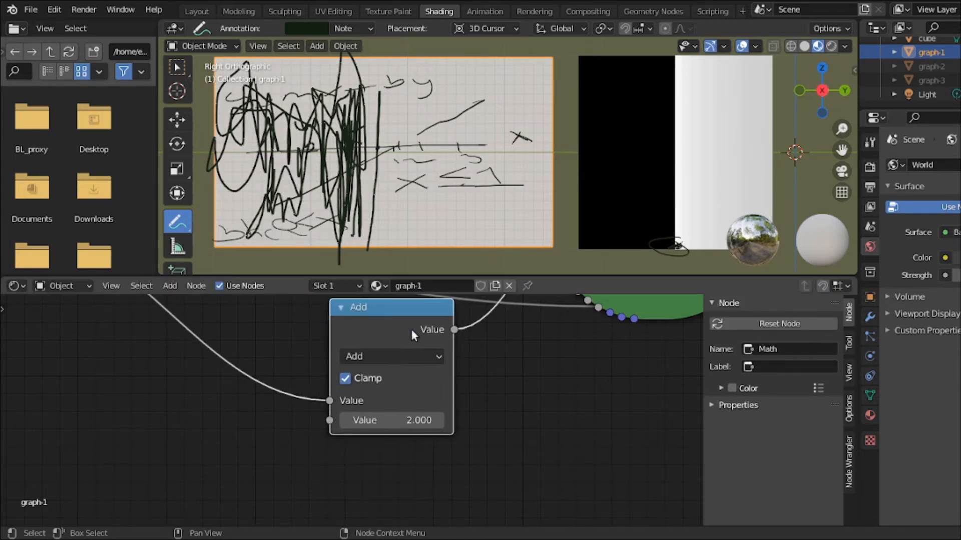
pyautogui.click(436, 421)
pyautogui.click(406, 425)
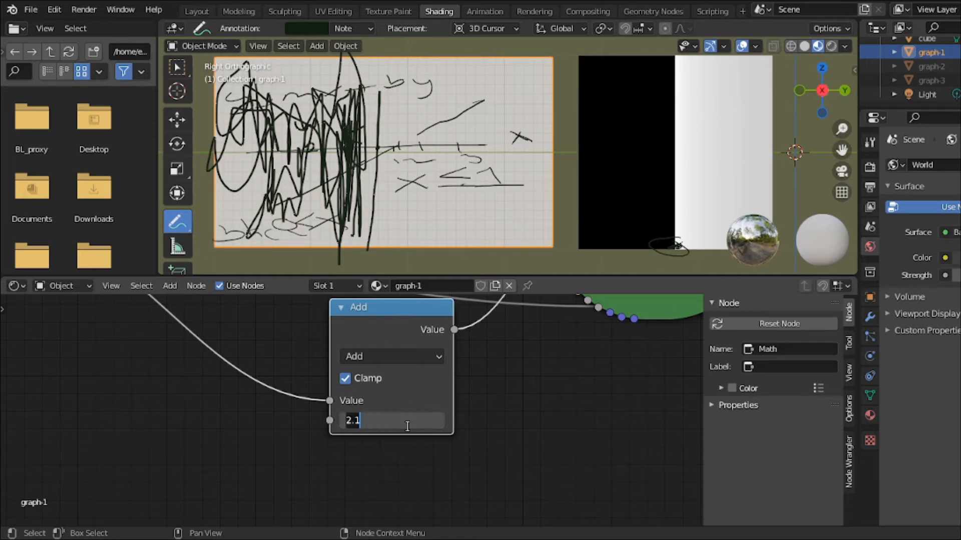
pyautogui.write('0')
pyautogui.press('Return')
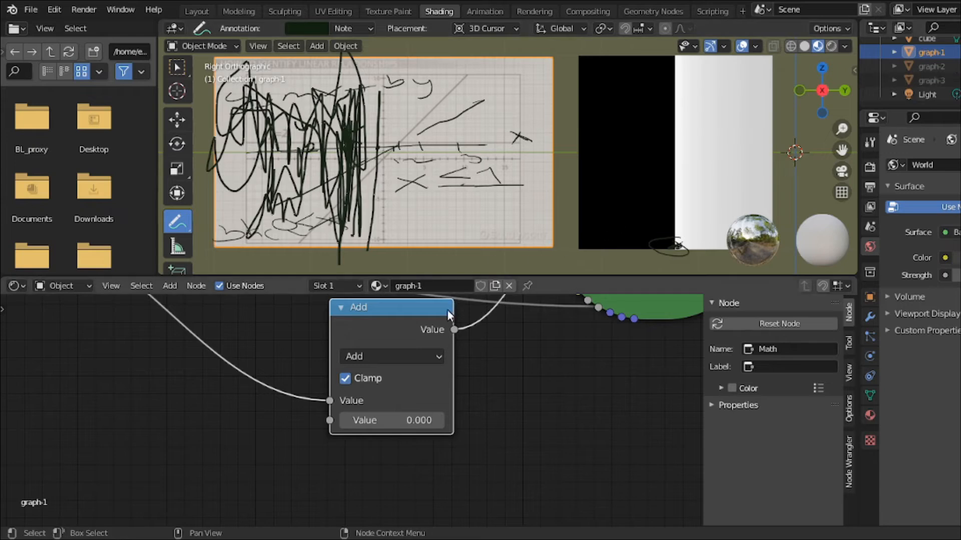
# Change the operation of graph-1's Math node to Power.
pyautogui.click(409, 359)
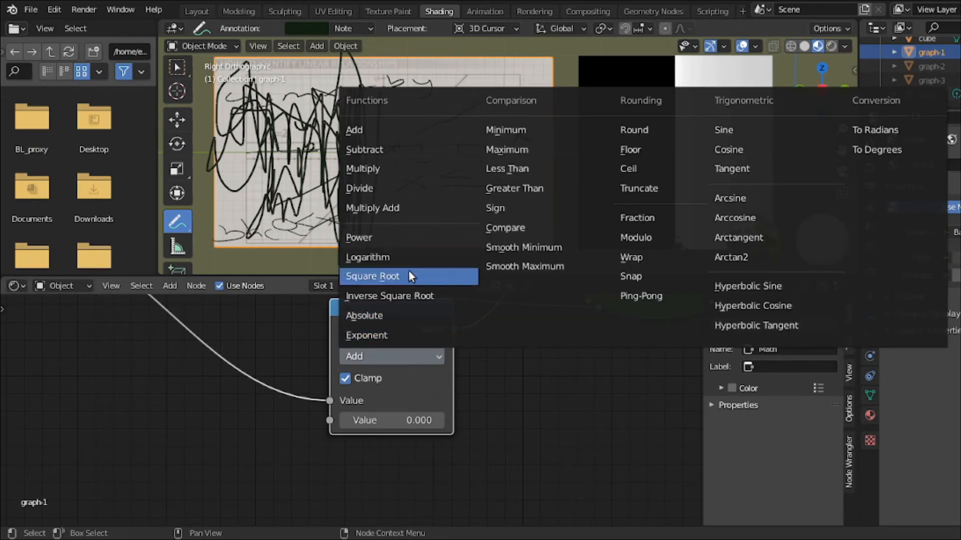
pyautogui.click(409, 233)
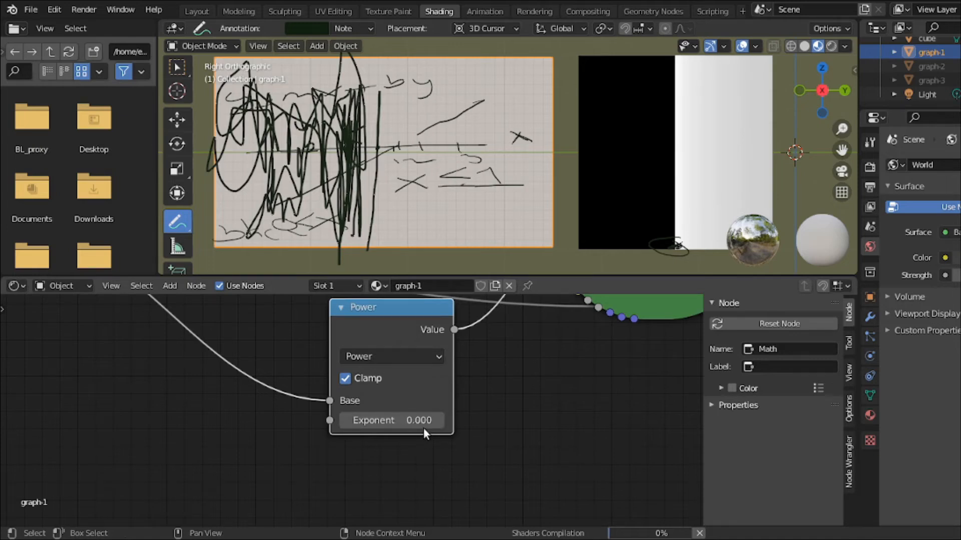
pyautogui.click(381, 425)
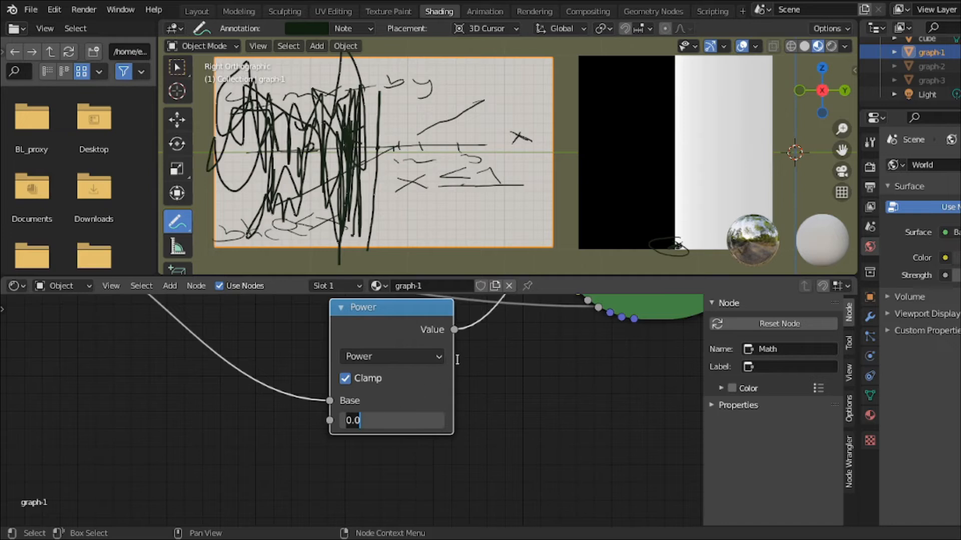
pyautogui.click(429, 214)
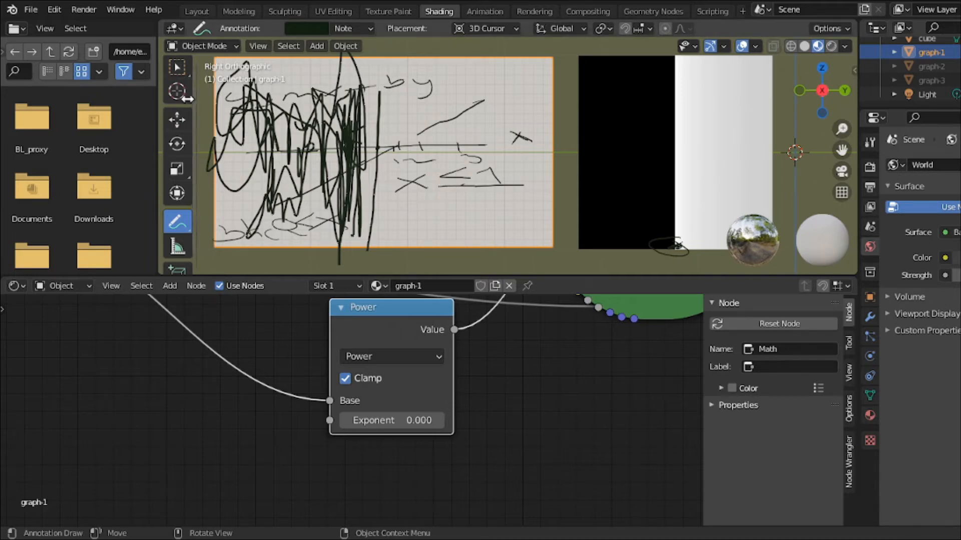
# Erase the annotations from the grid and the circled mark below the cube with the Annotate Eraser.
pyautogui.scroll(-1, 179, 227)
pyautogui.click(182, 226)
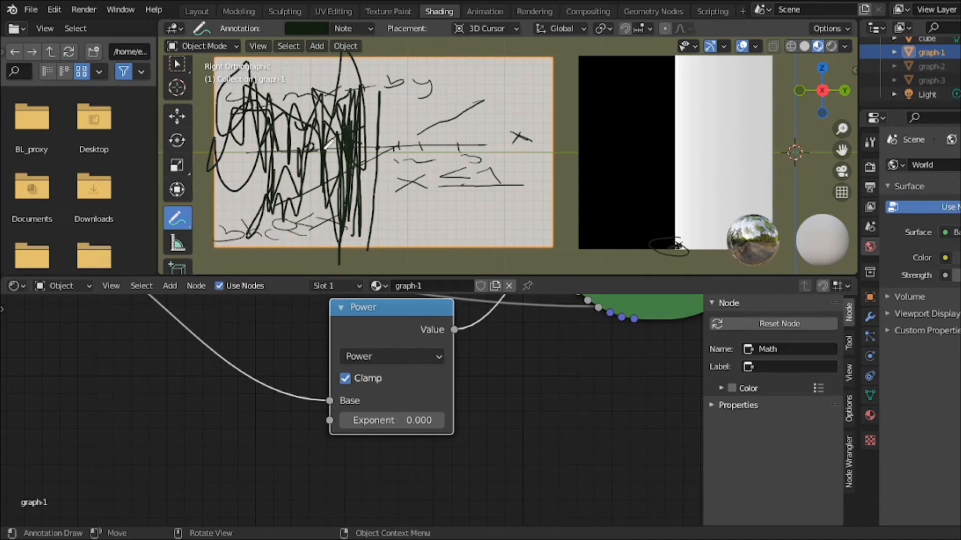
pyautogui.moveTo(188, 223)
pyautogui.mouseDown()
pyautogui.moveTo(219, 239)
pyautogui.moveTo(252, 284)
pyautogui.moveTo(251, 302)
pyautogui.mouseUp()
pyautogui.moveTo(349, 178)
pyautogui.mouseDown()
pyautogui.moveTo(370, 196)
pyautogui.moveTo(389, 179)
pyautogui.moveTo(476, 167)
pyautogui.moveTo(530, 138)
pyautogui.moveTo(395, 148)
pyautogui.moveTo(381, 120)
pyautogui.moveTo(307, 96)
pyautogui.moveTo(221, 93)
pyautogui.moveTo(366, 50)
pyautogui.moveTo(342, 50)
pyautogui.moveTo(364, 92)
pyautogui.moveTo(271, 150)
pyautogui.moveTo(320, 185)
pyautogui.moveTo(264, 202)
pyautogui.moveTo(420, 180)
pyautogui.moveTo(307, 216)
pyautogui.moveTo(456, 206)
pyautogui.moveTo(353, 244)
pyautogui.moveTo(328, 235)
pyautogui.moveTo(203, 252)
pyautogui.moveTo(268, 210)
pyautogui.mouseUp()
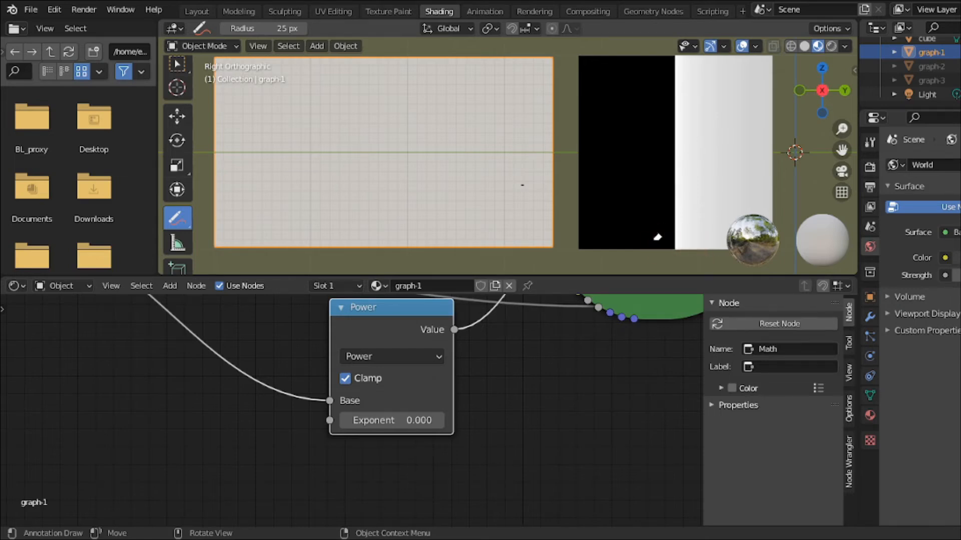
# Select the cube and set the exponent of its Power node to 0.
pyautogui.click(406, 424)
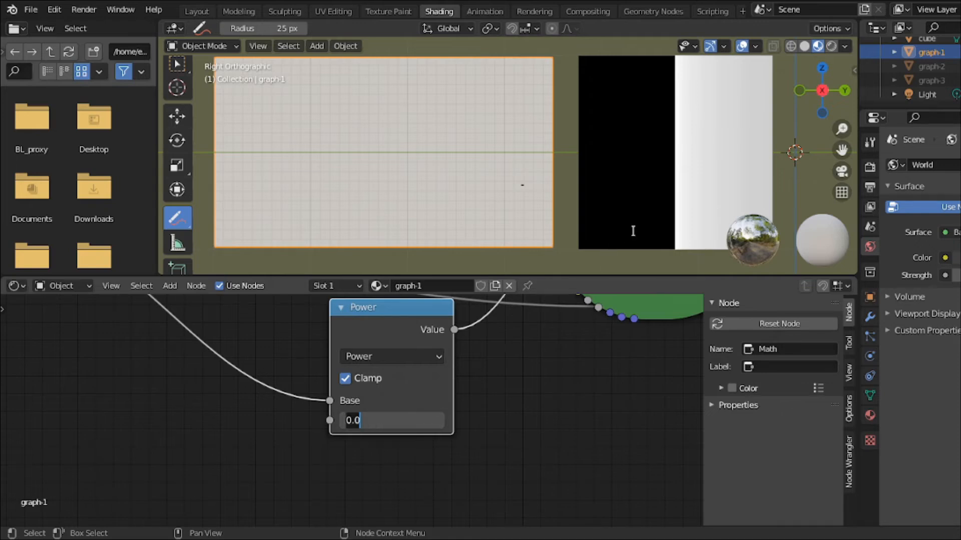
pyautogui.click(632, 231)
pyautogui.click(174, 63)
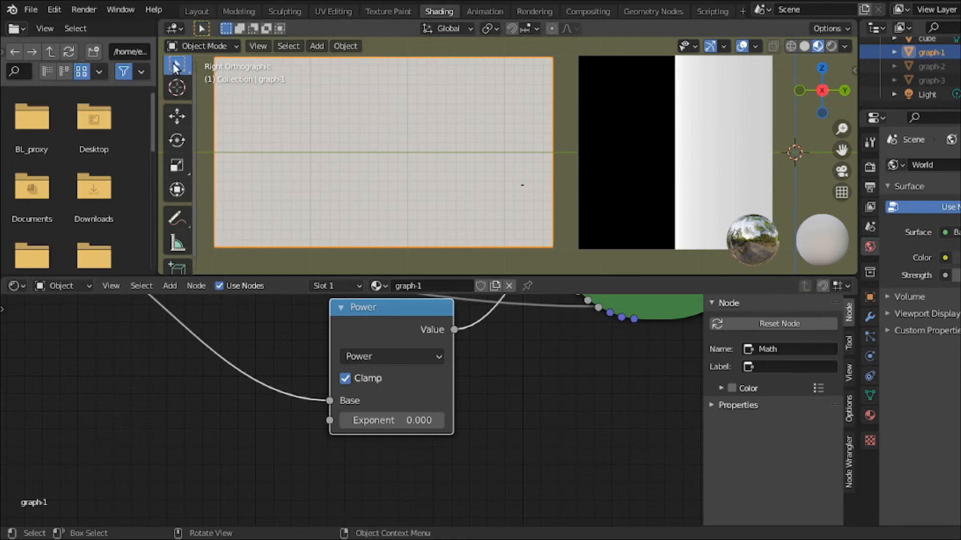
pyautogui.click(610, 173)
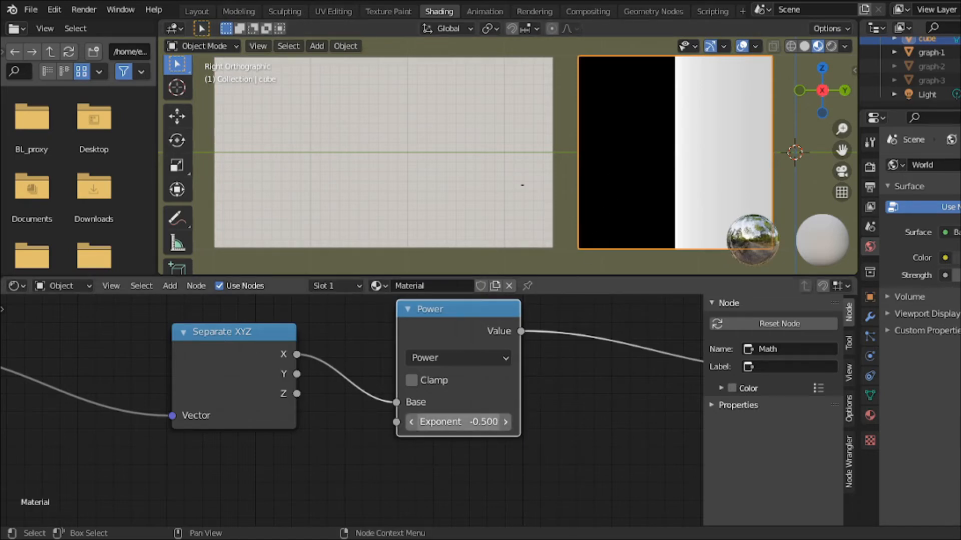
pyautogui.click(493, 426)
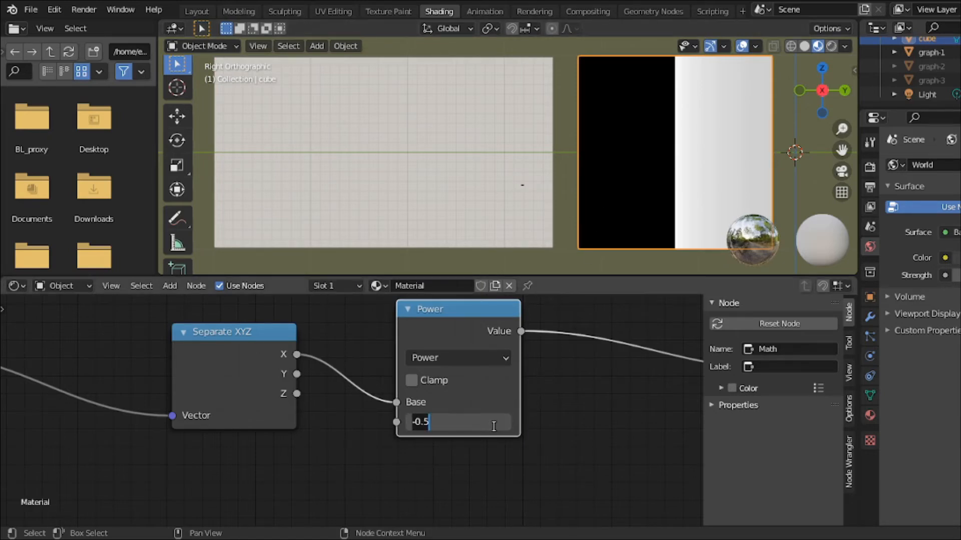
pyautogui.write('0')
pyautogui.press('Return')
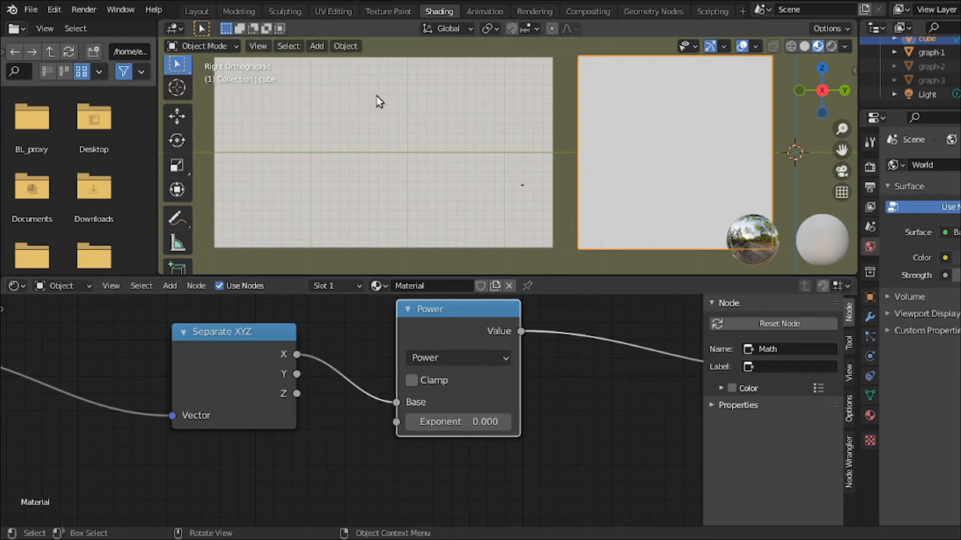
# Write "x⁰ = 1" on the cleared grid with the Annotate tool and add "x = 1" beneath it.
pyautogui.click(177, 218)
pyautogui.click(181, 218)
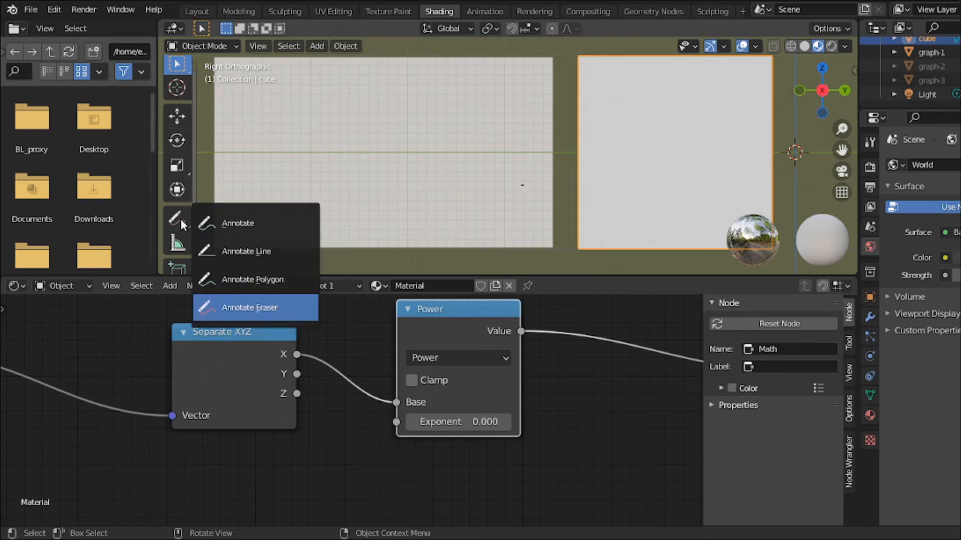
pyautogui.click(235, 309)
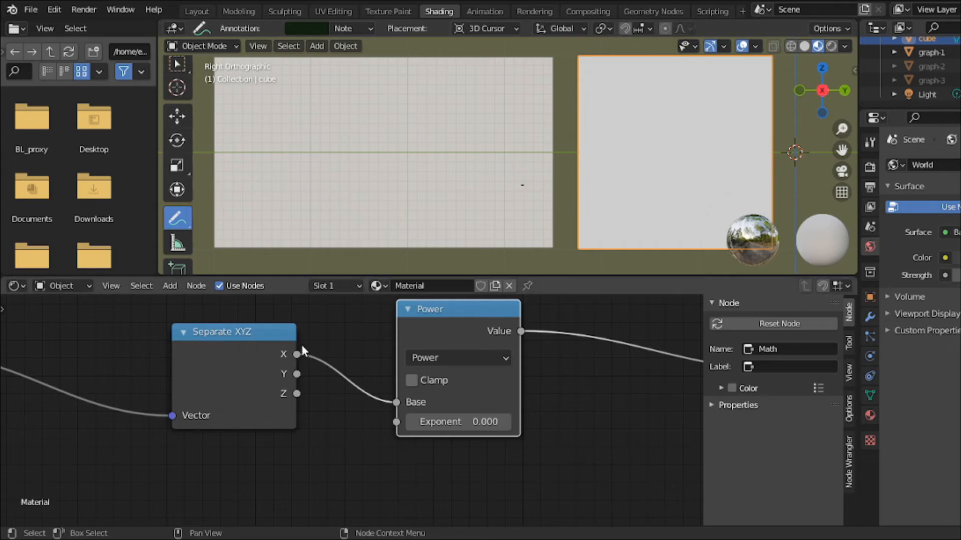
pyautogui.moveTo(316, 105)
pyautogui.mouseDown()
pyautogui.moveTo(284, 132)
pyautogui.moveTo(315, 119)
pyautogui.moveTo(334, 128)
pyautogui.moveTo(342, 101)
pyautogui.moveTo(384, 116)
pyautogui.moveTo(418, 104)
pyautogui.moveTo(440, 128)
pyautogui.moveTo(455, 125)
pyautogui.mouseUp()
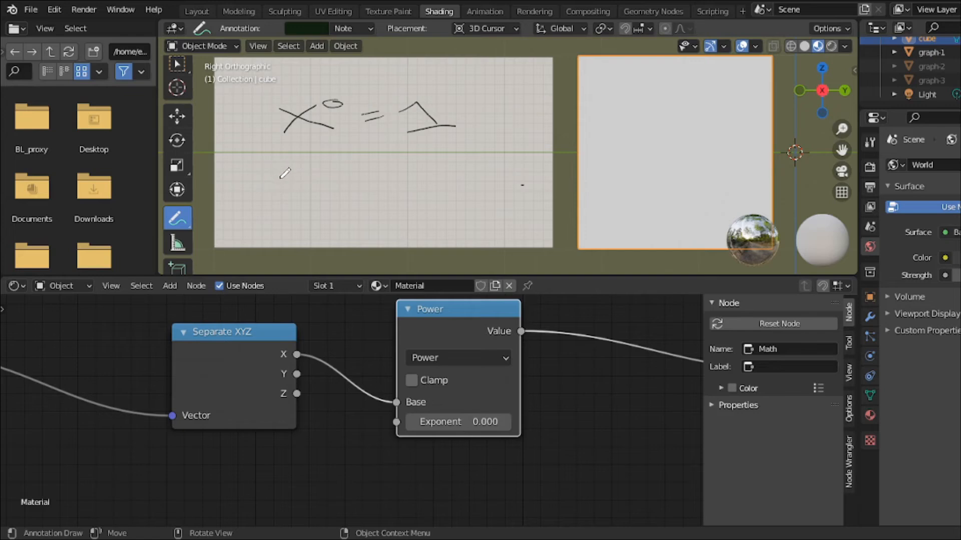
pyautogui.moveTo(268, 180); pyautogui.dragTo(306, 192)
pyautogui.moveTo(218, 188); pyautogui.dragTo(229, 198)
pyautogui.moveTo(227, 189)
pyautogui.mouseDown()
pyautogui.moveTo(218, 199)
pyautogui.moveTo(261, 199)
pyautogui.mouseUp()
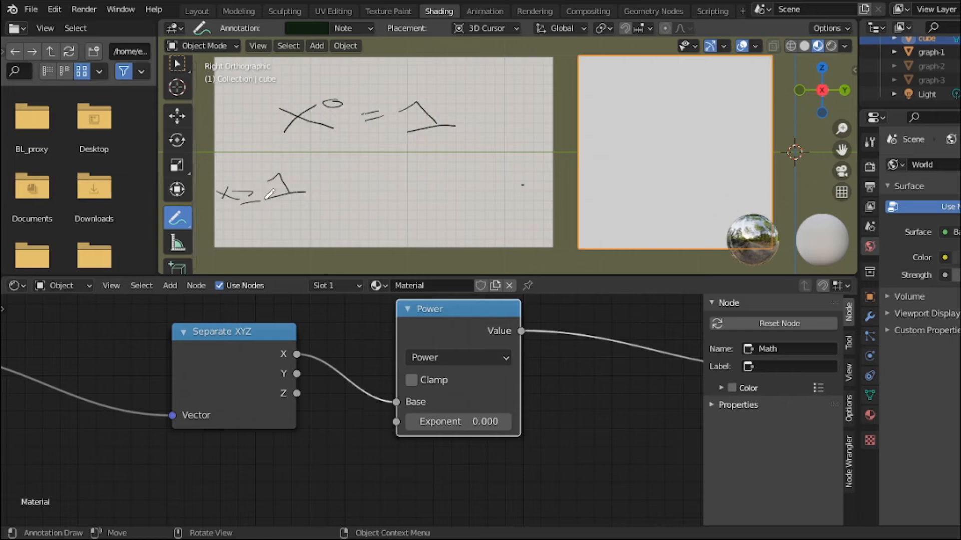
# Write "white" beside "x = 1" on the grid and circle the equation x⁰ = 1.
pyautogui.moveTo(384, 176)
pyautogui.mouseDown()
pyautogui.moveTo(500, 184)
pyautogui.moveTo(530, 158)
pyautogui.moveTo(537, 170)
pyautogui.moveTo(571, 155)
pyautogui.mouseUp()
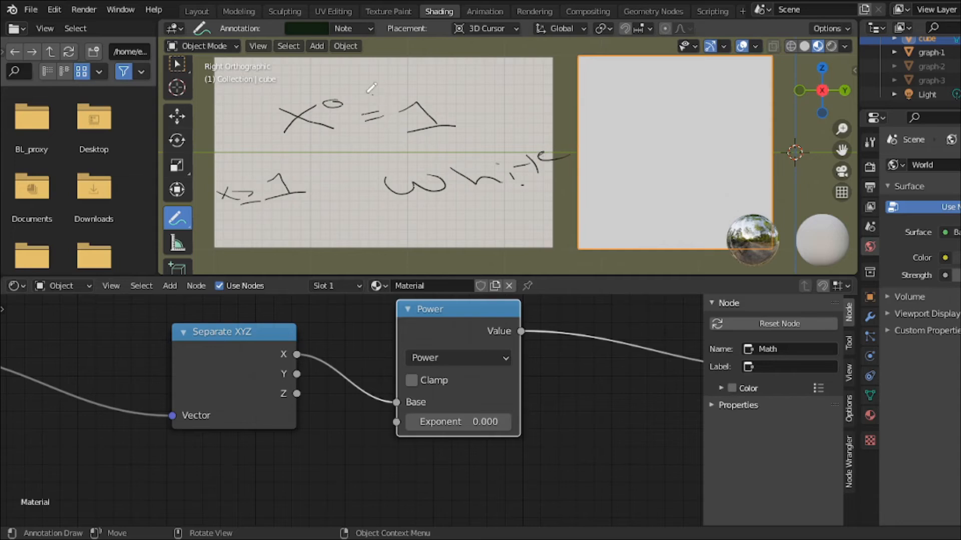
pyautogui.moveTo(373, 93)
pyautogui.mouseDown()
pyautogui.moveTo(258, 104)
pyautogui.moveTo(333, 136)
pyautogui.moveTo(476, 127)
pyautogui.moveTo(347, 105)
pyautogui.mouseUp()
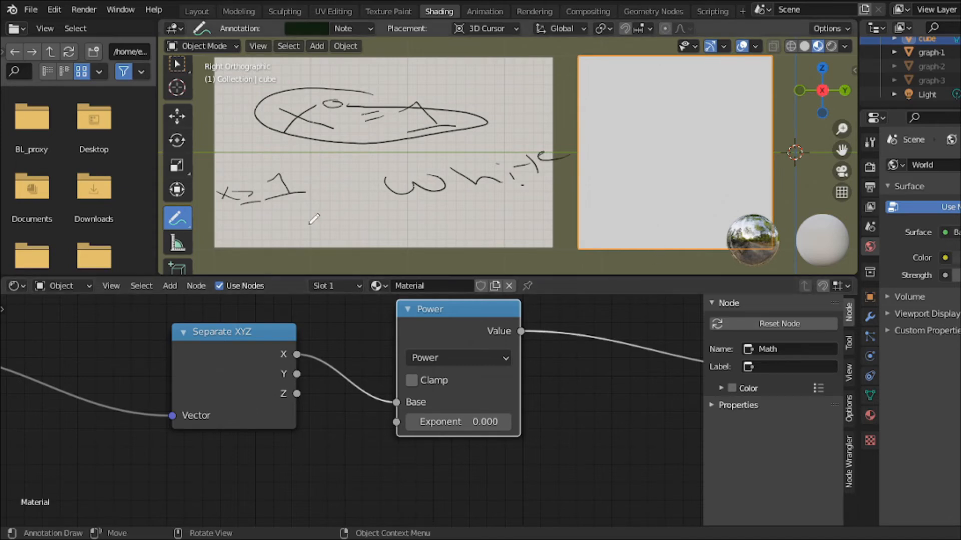
# Clear all handwriting from the grid with the Annotate Eraser and switch back to the Annotate tool.
pyautogui.click(184, 222)
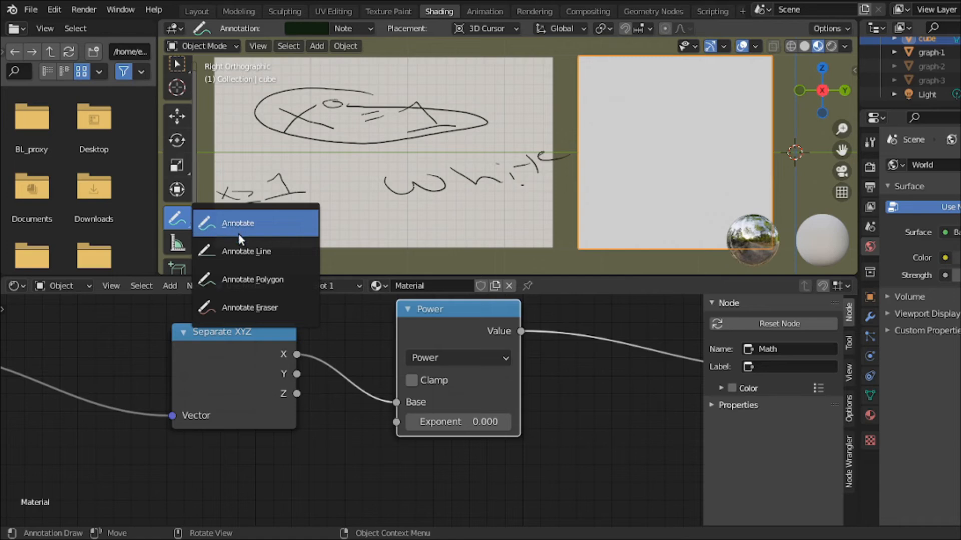
pyautogui.click(251, 308)
pyautogui.moveTo(418, 208)
pyautogui.mouseDown()
pyautogui.moveTo(435, 180)
pyautogui.moveTo(257, 197)
pyautogui.moveTo(314, 106)
pyautogui.moveTo(260, 90)
pyautogui.moveTo(384, 96)
pyautogui.moveTo(479, 116)
pyautogui.moveTo(326, 120)
pyautogui.moveTo(299, 97)
pyautogui.moveTo(346, 155)
pyautogui.moveTo(540, 160)
pyautogui.mouseUp()
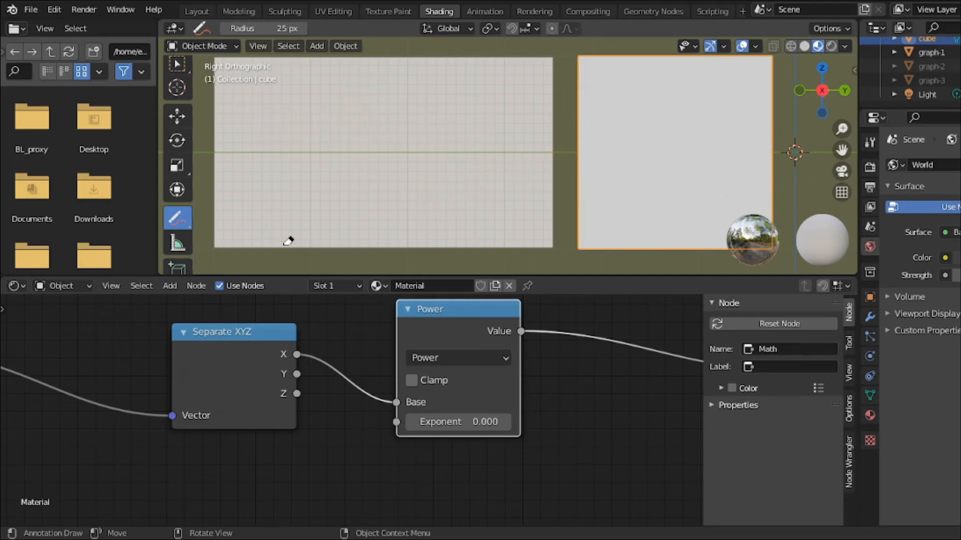
pyautogui.moveTo(187, 226); pyautogui.dragTo(224, 222)
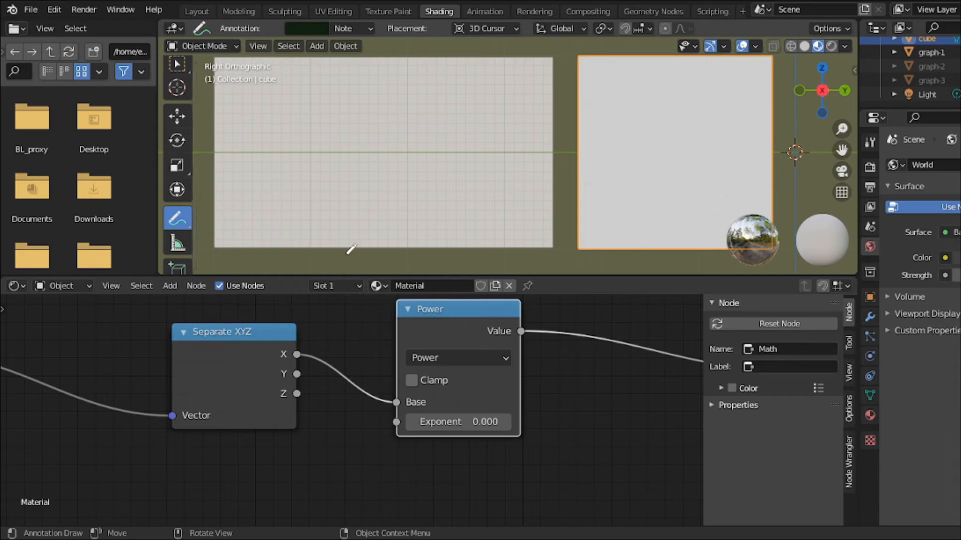
# Try an exponent of 1 on the cube's Power node, and set it to 2.
pyautogui.click(466, 420)
pyautogui.write('1')
pyautogui.press('Return')
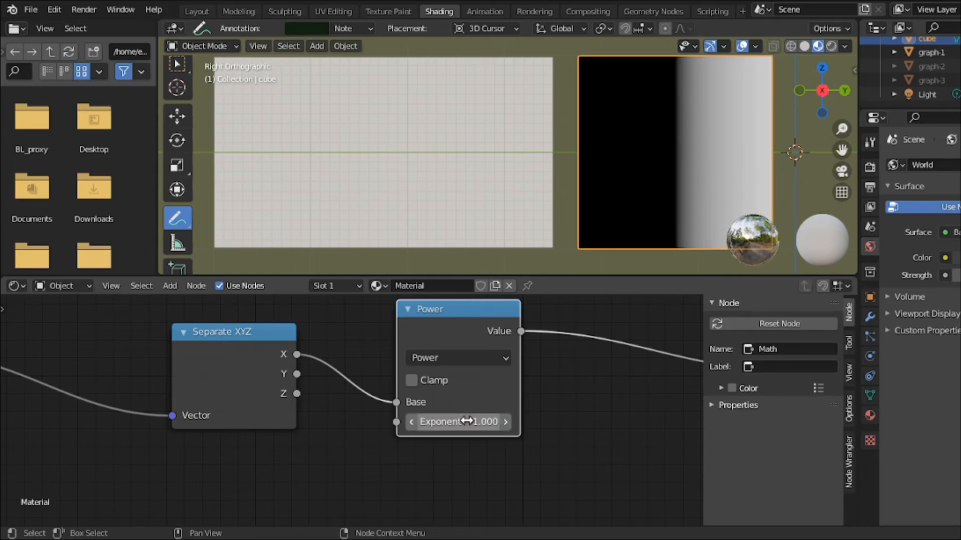
pyautogui.click(467, 420)
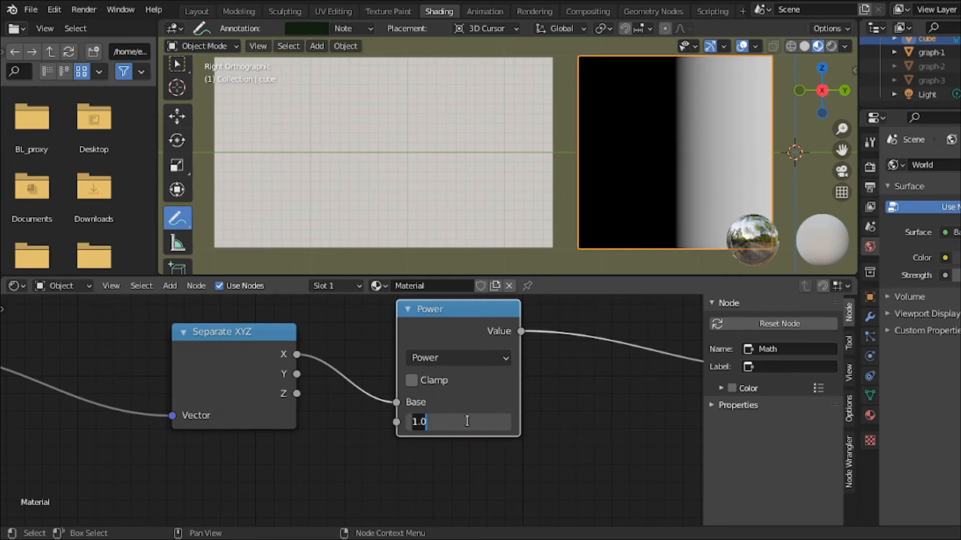
pyautogui.write('2')
pyautogui.press('Return')
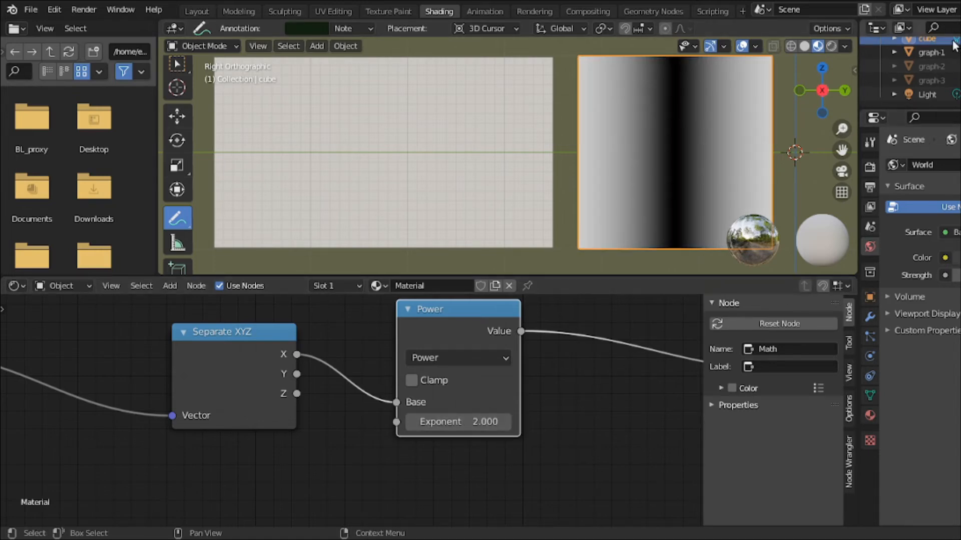
# Reveal the graph objects and hide graph-1 and graph-3, leaving the graph-2 parabola on display beside the cube.
pyautogui.click(930, 52)
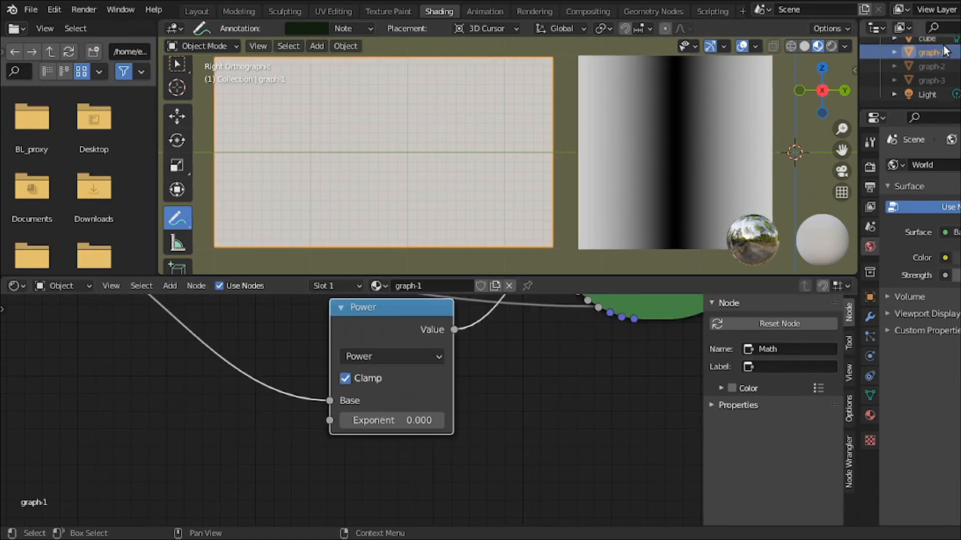
pyautogui.press('h')
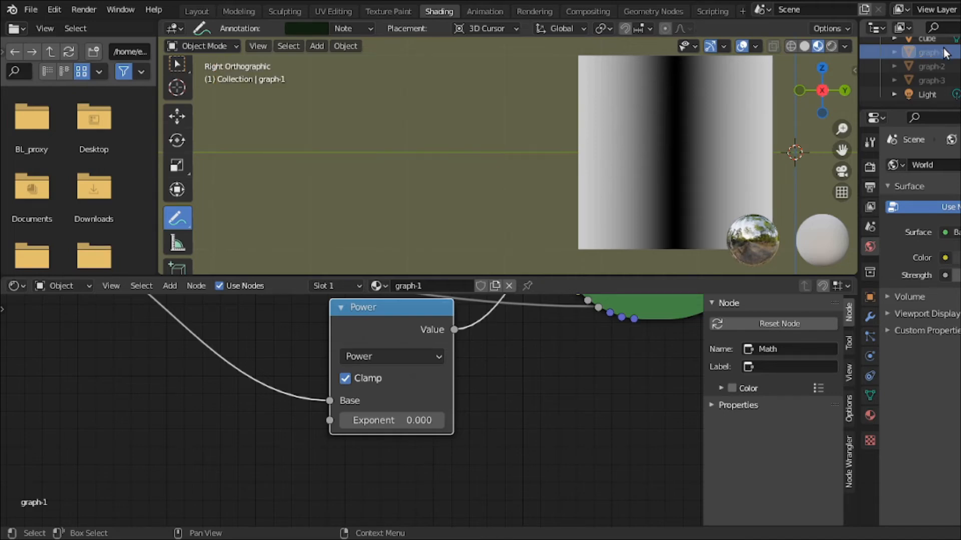
pyautogui.click(942, 67)
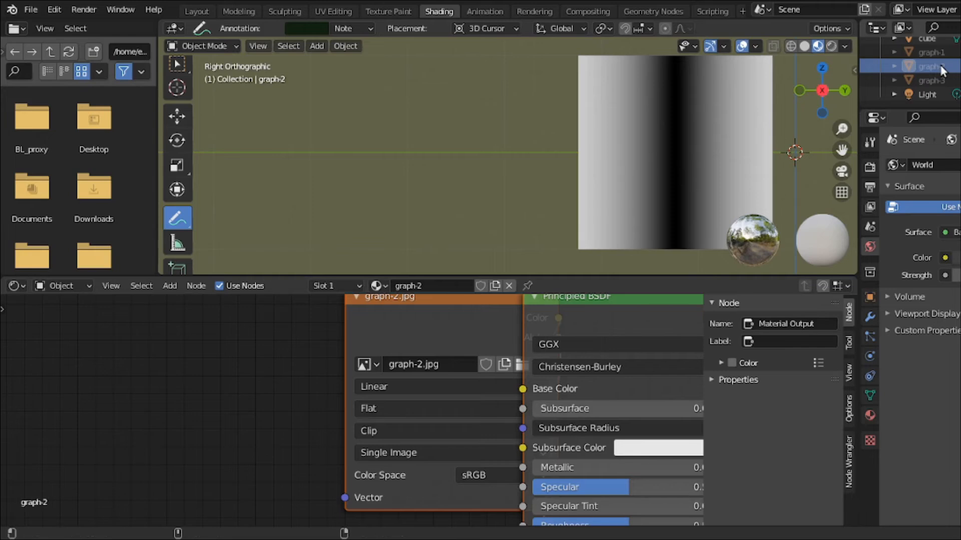
pyautogui.hotkey('alt', 'h')
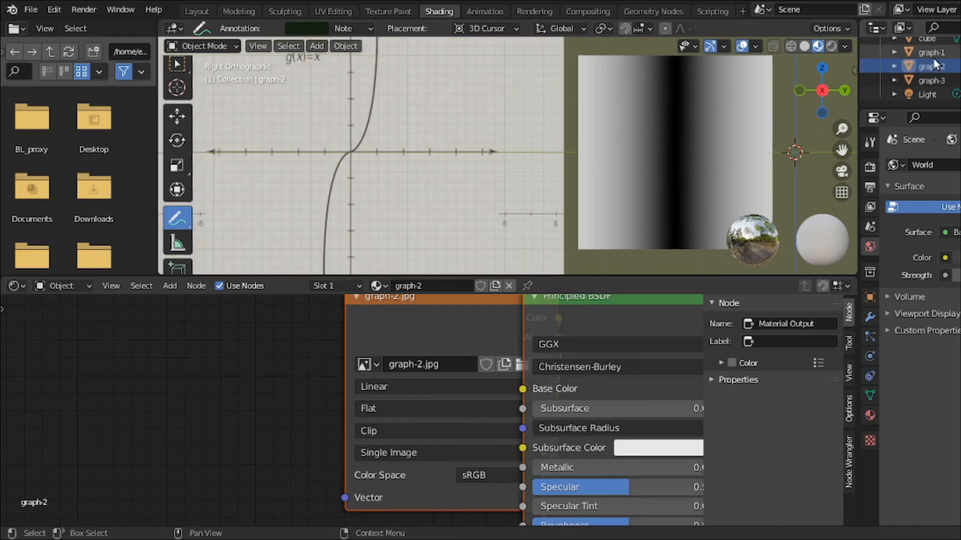
pyautogui.click(932, 53)
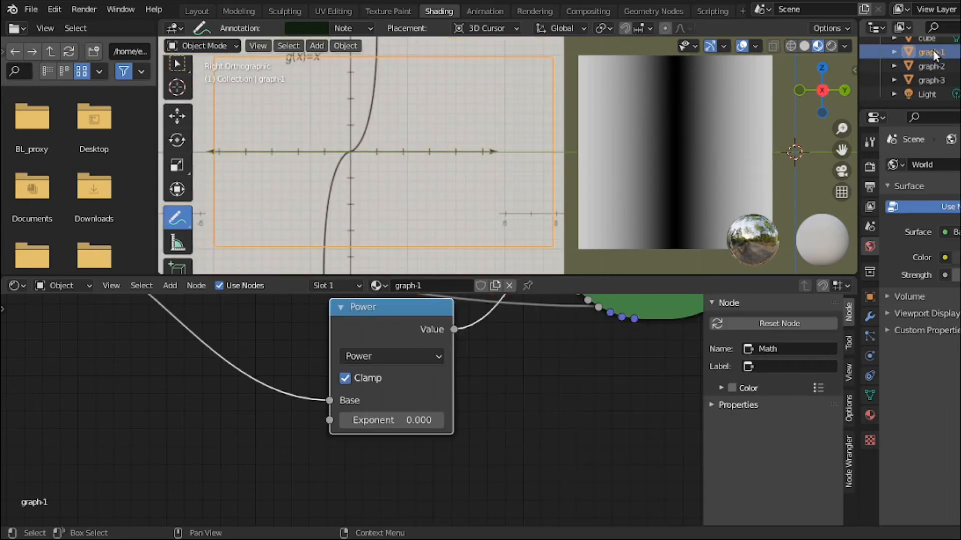
pyautogui.click(933, 78)
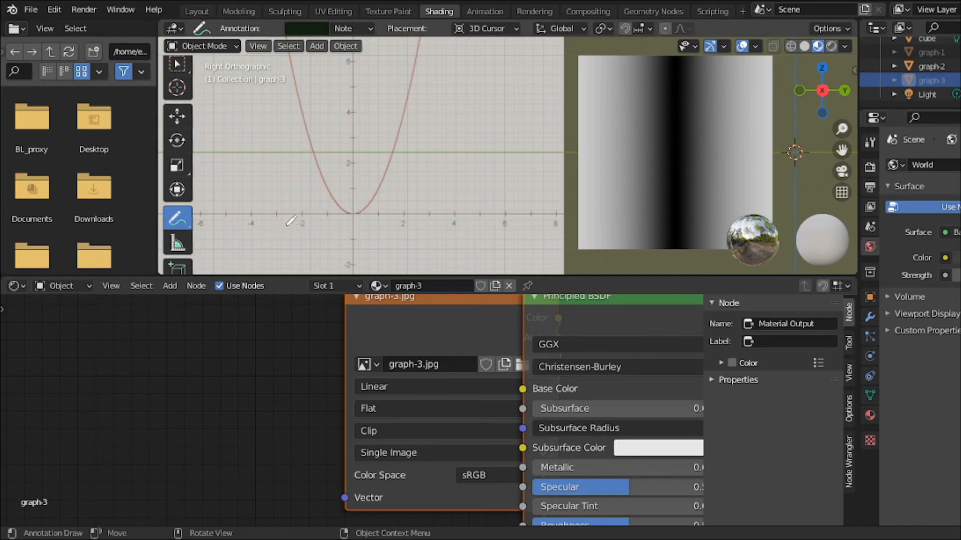
# Label the positions -2, -1, 1 and 2 below the parabola's horizontal axis with the Annotate tool.
pyautogui.moveTo(279, 225)
pyautogui.mouseDown()
pyautogui.moveTo(310, 220)
pyautogui.moveTo(299, 230)
pyautogui.moveTo(317, 233)
pyautogui.mouseUp()
pyautogui.moveTo(395, 221)
pyautogui.mouseDown()
pyautogui.moveTo(408, 229)
pyautogui.moveTo(378, 214)
pyautogui.moveTo(385, 239)
pyautogui.moveTo(395, 241)
pyautogui.mouseUp()
pyautogui.moveTo(314, 241)
pyautogui.mouseDown()
pyautogui.moveTo(334, 238)
pyautogui.moveTo(328, 243)
pyautogui.mouseUp()
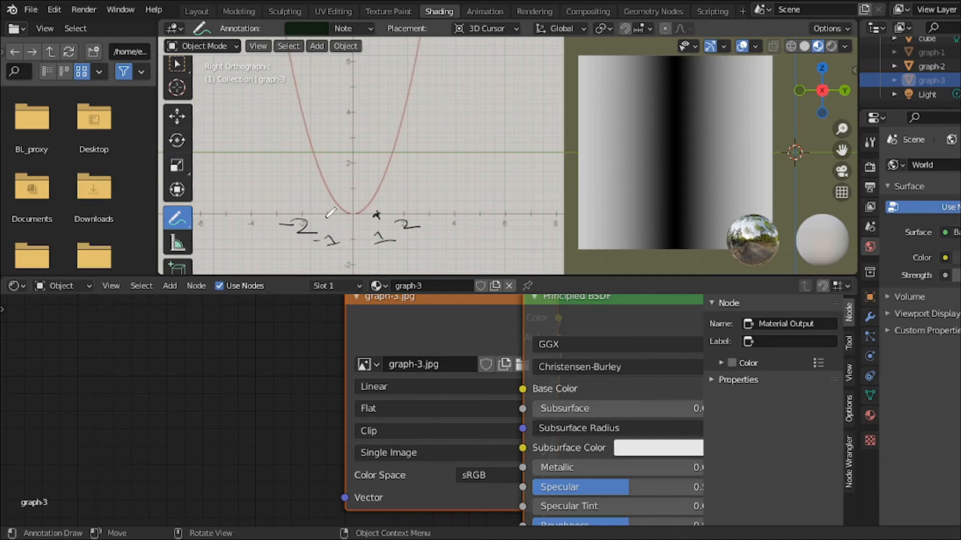
# Underline the axis between -1 and 1 and draw an arrow to that range from the handwritten label "decimal".
pyautogui.moveTo(326, 213); pyautogui.dragTo(376, 215)
pyautogui.moveTo(415, 164)
pyautogui.mouseDown()
pyautogui.moveTo(372, 195)
pyautogui.moveTo(386, 197)
pyautogui.mouseUp()
pyautogui.moveTo(421, 153)
pyautogui.mouseDown()
pyautogui.moveTo(427, 161)
pyautogui.moveTo(470, 160)
pyautogui.mouseUp()
pyautogui.moveTo(474, 153)
pyautogui.mouseDown()
pyautogui.moveTo(528, 145)
pyautogui.moveTo(541, 131)
pyautogui.moveTo(554, 143)
pyautogui.mouseUp()
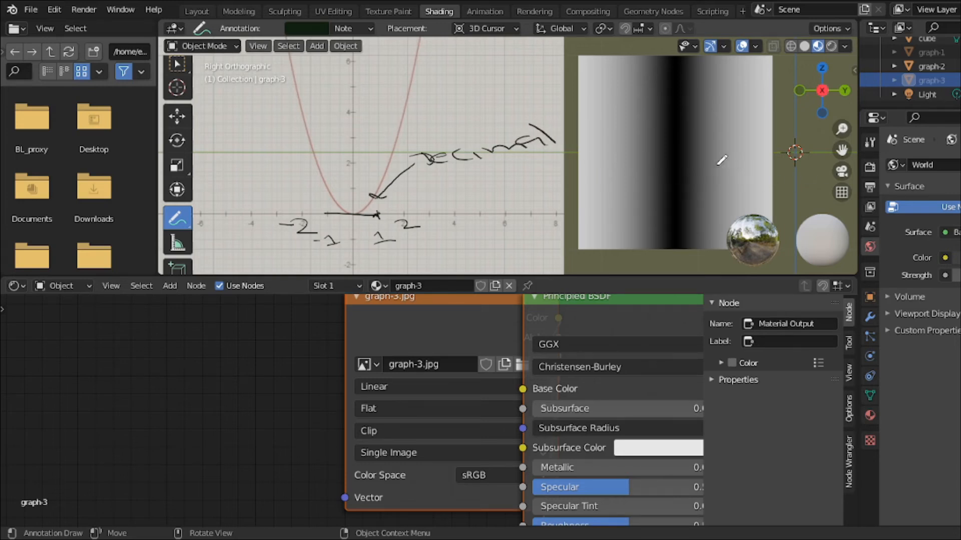
# Draw small looped marks near the cube's lower edge on both sides of the black band.
pyautogui.moveTo(644, 236)
pyautogui.mouseDown()
pyautogui.moveTo(636, 239)
pyautogui.moveTo(646, 225)
pyautogui.mouseUp()
pyautogui.moveTo(715, 231); pyautogui.dragTo(710, 239)
pyautogui.moveTo(623, 228)
pyautogui.mouseDown()
pyautogui.moveTo(625, 239)
pyautogui.moveTo(632, 233)
pyautogui.mouseUp()
# Write the sample values "x = 0.5" and "0.005" beside the parabola, under the "decimal" label.
pyautogui.moveTo(420, 181)
pyautogui.mouseDown()
pyautogui.moveTo(408, 196)
pyautogui.moveTo(473, 187)
pyautogui.moveTo(510, 188)
pyautogui.moveTo(506, 197)
pyautogui.mouseUp()
pyautogui.click(494, 188)
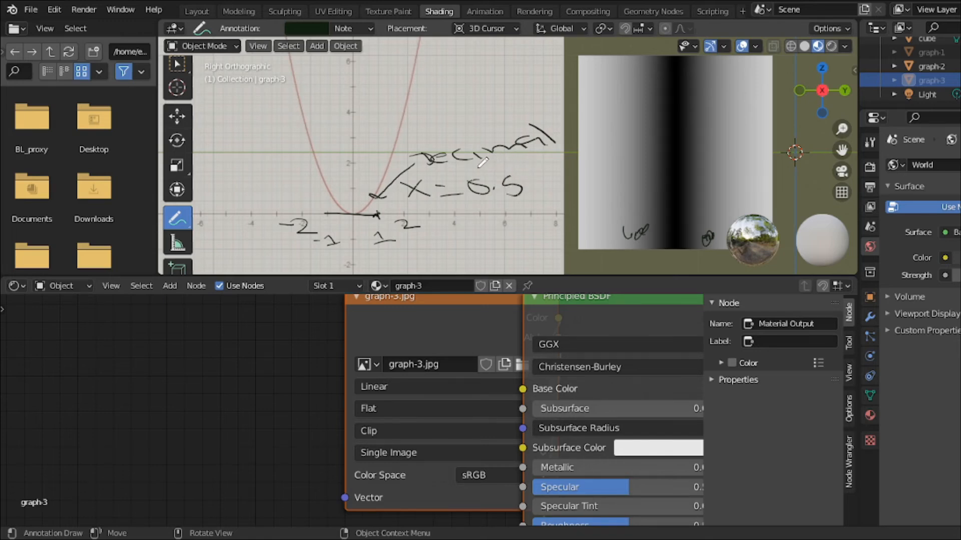
pyautogui.moveTo(481, 212)
pyautogui.mouseDown()
pyautogui.moveTo(469, 231)
pyautogui.moveTo(516, 210)
pyautogui.moveTo(552, 219)
pyautogui.moveTo(536, 225)
pyautogui.mouseUp()
pyautogui.click(493, 226)
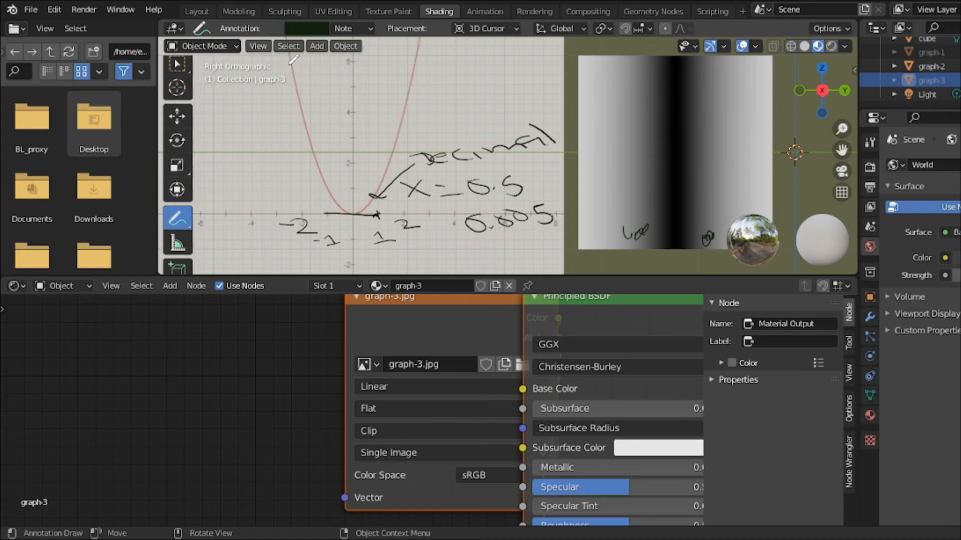
# Stroke along the parabola's upper left arm and trace a matching curve around the cube's black band.
pyautogui.moveTo(291, 64); pyautogui.dragTo(304, 91)
pyautogui.moveTo(635, 64)
pyautogui.mouseDown()
pyautogui.moveTo(662, 180)
pyautogui.moveTo(672, 205)
pyautogui.moveTo(692, 214)
pyautogui.mouseUp()
pyautogui.moveTo(701, 139); pyautogui.dragTo(713, 61)
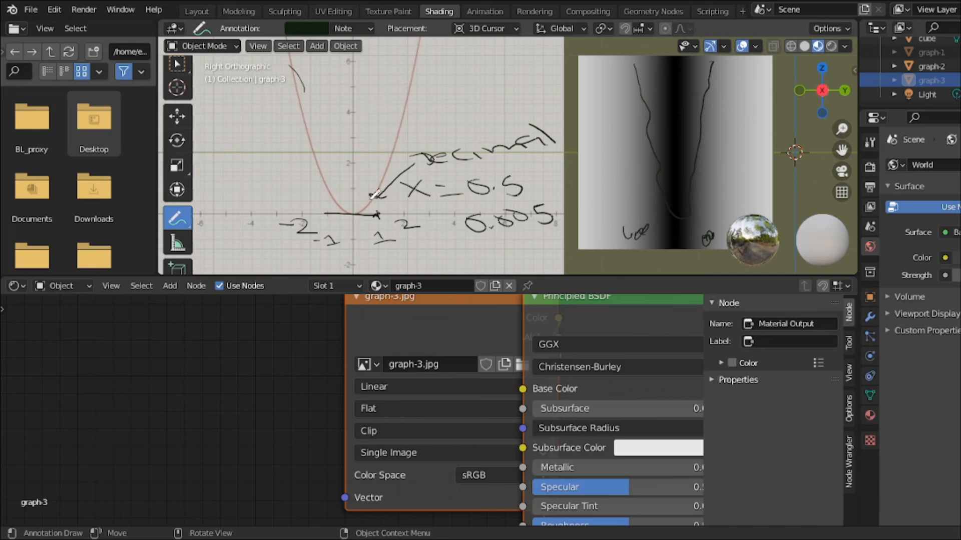
# Hatch the strip around the parabola's vertical axis and mark both edges of the black band on the cube.
pyautogui.moveTo(329, 212)
pyautogui.mouseDown()
pyautogui.moveTo(322, 196)
pyautogui.moveTo(367, 204)
pyautogui.moveTo(351, 181)
pyautogui.moveTo(344, 190)
pyautogui.moveTo(367, 228)
pyautogui.moveTo(350, 237)
pyautogui.moveTo(343, 223)
pyautogui.moveTo(364, 259)
pyautogui.moveTo(322, 199)
pyautogui.moveTo(368, 183)
pyautogui.moveTo(345, 143)
pyautogui.moveTo(365, 154)
pyautogui.moveTo(353, 145)
pyautogui.moveTo(355, 122)
pyautogui.moveTo(349, 133)
pyautogui.moveTo(350, 115)
pyautogui.moveTo(359, 119)
pyautogui.moveTo(355, 41)
pyautogui.moveTo(350, 98)
pyautogui.moveTo(341, 88)
pyautogui.moveTo(334, 115)
pyautogui.moveTo(348, 182)
pyautogui.mouseUp()
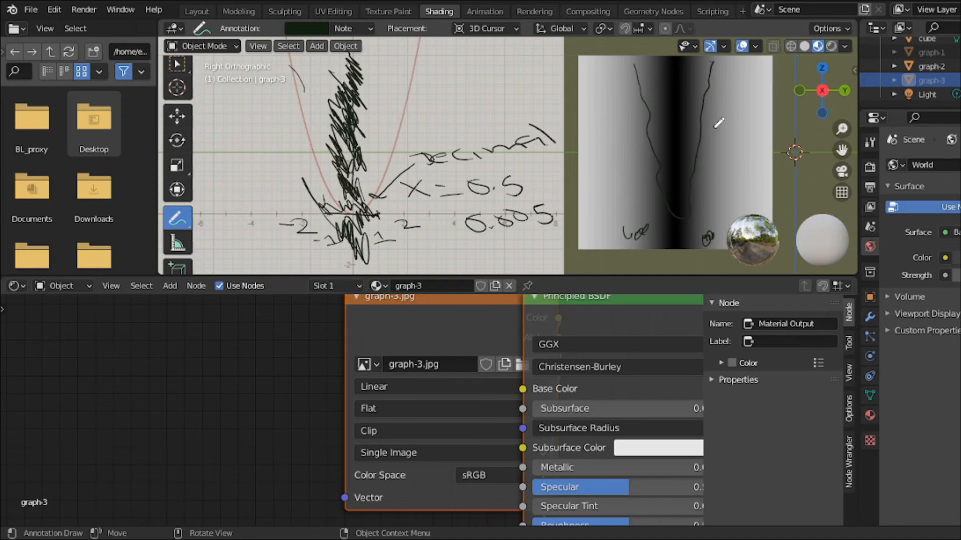
pyautogui.moveTo(638, 60); pyautogui.dragTo(639, 70)
pyautogui.moveTo(660, 155)
pyautogui.mouseDown()
pyautogui.moveTo(667, 184)
pyautogui.moveTo(643, 162)
pyautogui.mouseUp()
pyautogui.moveTo(702, 59); pyautogui.dragTo(709, 116)
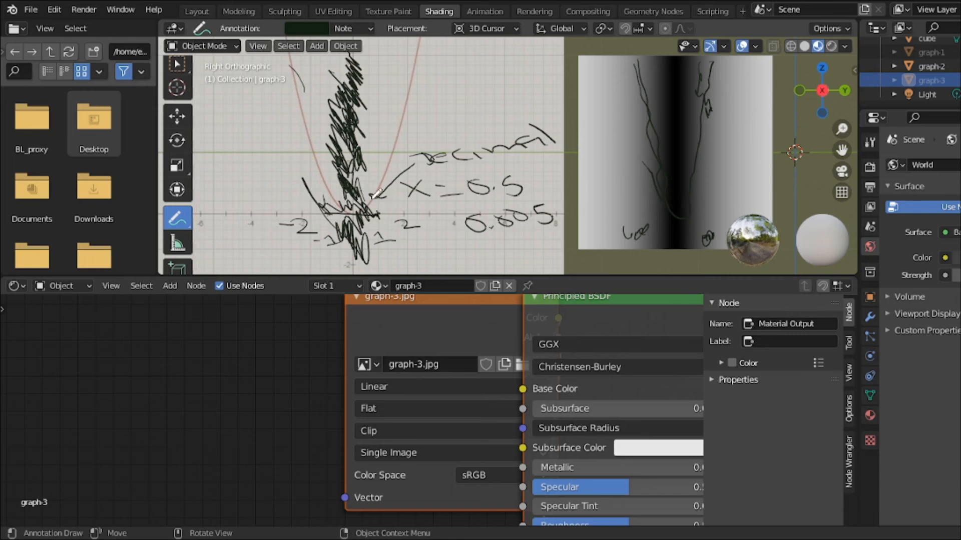
pyautogui.moveTo(373, 181)
pyautogui.mouseDown()
pyautogui.moveTo(362, 53)
pyautogui.moveTo(344, 63)
pyautogui.moveTo(363, 75)
pyautogui.mouseUp()
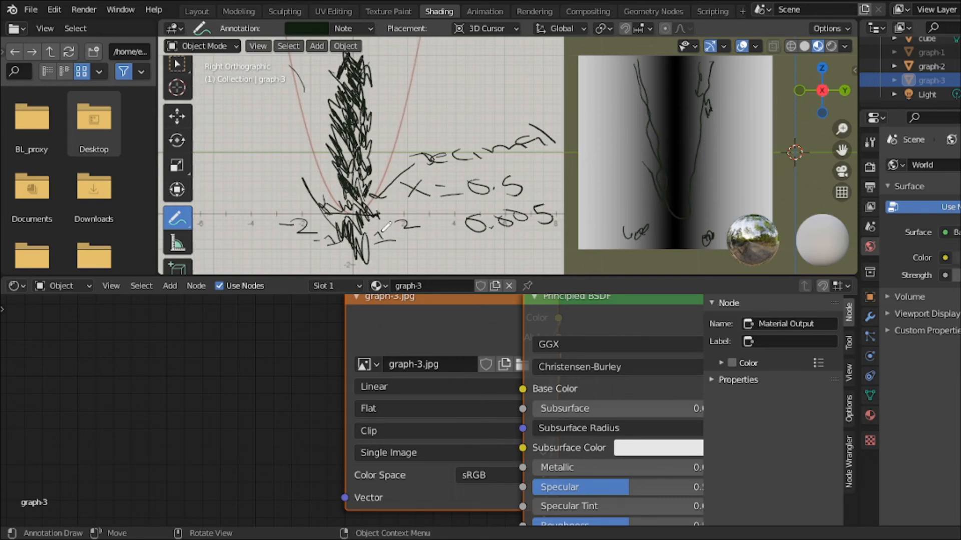
pyautogui.moveTo(371, 231)
pyautogui.mouseDown()
pyautogui.moveTo(362, 253)
pyautogui.moveTo(349, 242)
pyautogui.moveTo(357, 265)
pyautogui.moveTo(355, 257)
pyautogui.mouseUp()
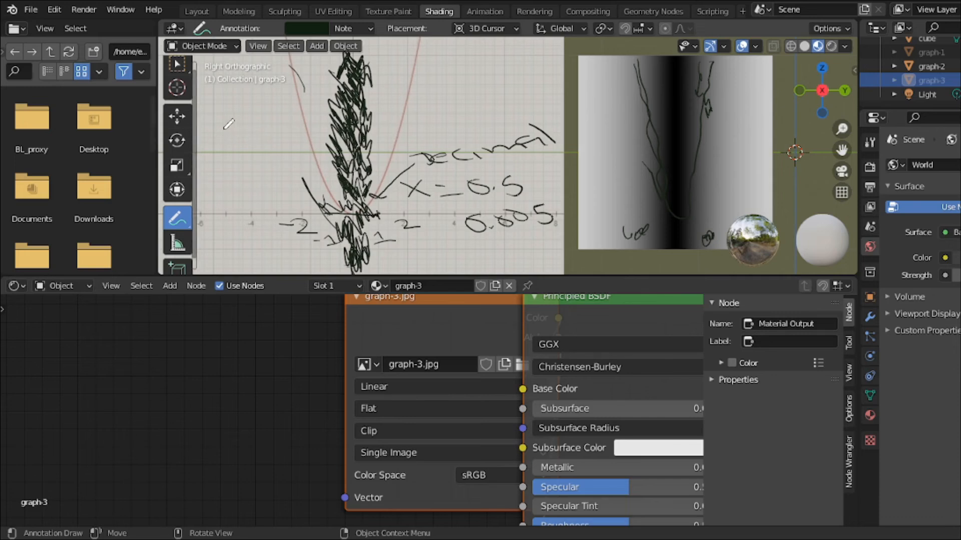
# Draw a minus sign left of the parabola and write the negative values "-0.5" and "-0.005" beneath it.
pyautogui.moveTo(231, 109); pyautogui.dragTo(263, 105)
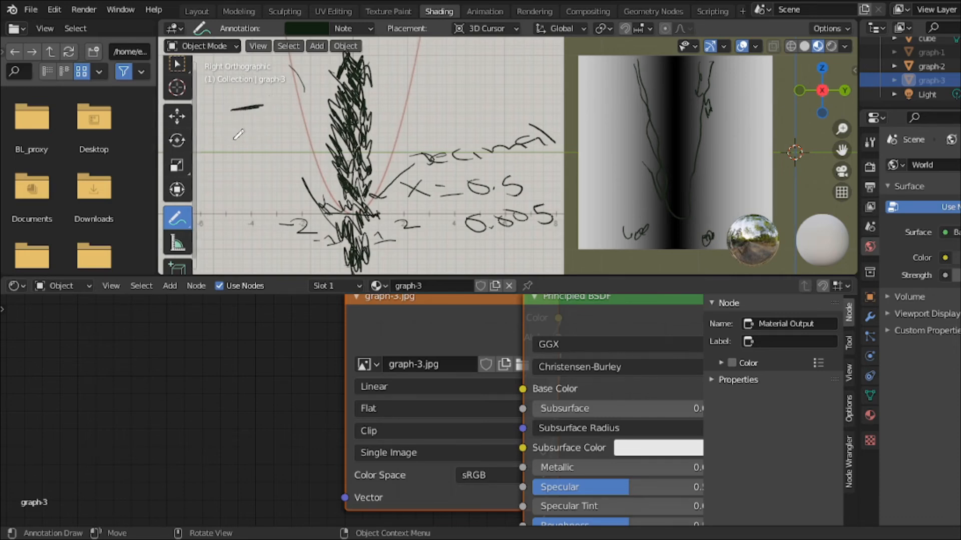
pyautogui.moveTo(209, 142)
pyautogui.mouseDown()
pyautogui.moveTo(276, 131)
pyautogui.moveTo(283, 144)
pyautogui.moveTo(262, 148)
pyautogui.mouseUp()
pyautogui.click(254, 142)
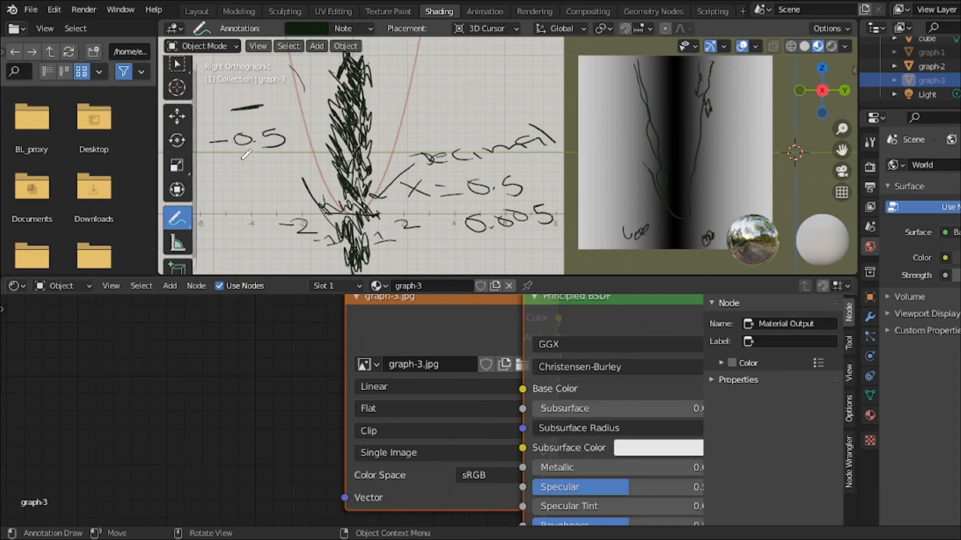
pyautogui.moveTo(210, 174)
pyautogui.mouseDown()
pyautogui.moveTo(284, 166)
pyautogui.moveTo(276, 158)
pyautogui.mouseUp()
pyautogui.moveTo(292, 156)
pyautogui.mouseDown()
pyautogui.moveTo(288, 164)
pyautogui.moveTo(291, 155)
pyautogui.moveTo(325, 154)
pyautogui.moveTo(313, 172)
pyautogui.mouseUp()
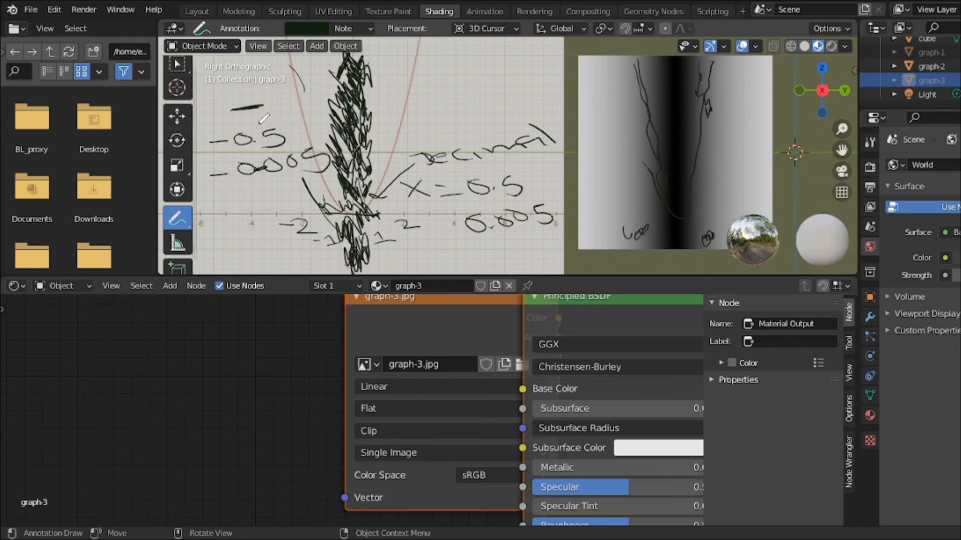
# Draw arrows from -0.5 to the label "Gray" and from -0.005 to "black", and widen the hatching at its upper end.
pyautogui.moveTo(274, 123)
pyautogui.mouseDown()
pyautogui.moveTo(420, 84)
pyautogui.moveTo(412, 94)
pyautogui.mouseUp()
pyautogui.moveTo(450, 69)
pyautogui.mouseDown()
pyautogui.moveTo(425, 80)
pyautogui.moveTo(461, 81)
pyautogui.mouseUp()
pyautogui.moveTo(443, 82)
pyautogui.mouseDown()
pyautogui.moveTo(527, 62)
pyautogui.moveTo(527, 82)
pyautogui.moveTo(499, 65)
pyautogui.mouseUp()
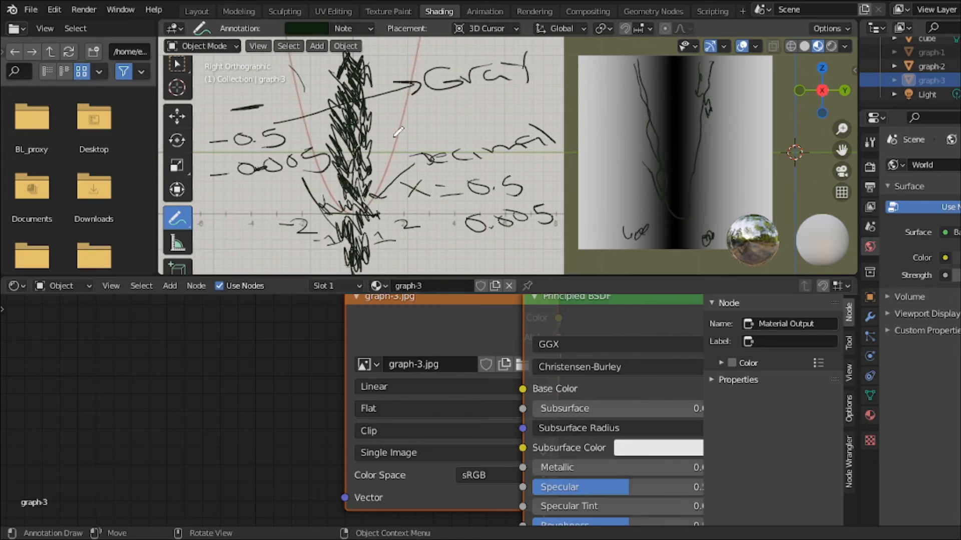
pyautogui.moveTo(269, 173)
pyautogui.mouseDown()
pyautogui.moveTo(233, 208)
pyautogui.moveTo(265, 203)
pyautogui.mouseUp()
pyautogui.moveTo(203, 225)
pyautogui.mouseDown()
pyautogui.moveTo(226, 248)
pyautogui.moveTo(296, 235)
pyautogui.moveTo(320, 250)
pyautogui.moveTo(351, 239)
pyautogui.mouseUp()
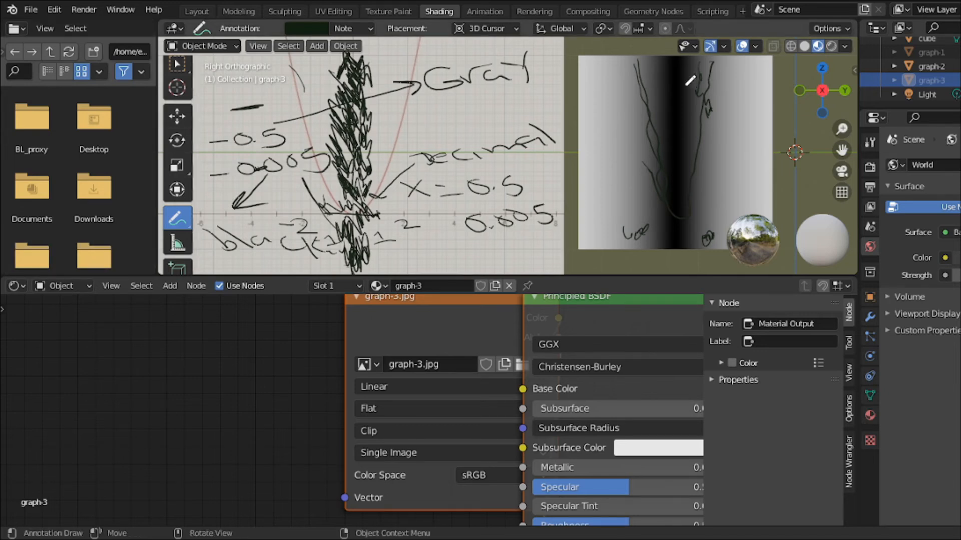
pyautogui.moveTo(342, 95)
pyautogui.mouseDown()
pyautogui.moveTo(331, 66)
pyautogui.moveTo(338, 58)
pyautogui.moveTo(356, 79)
pyautogui.moveTo(334, 50)
pyautogui.mouseUp()
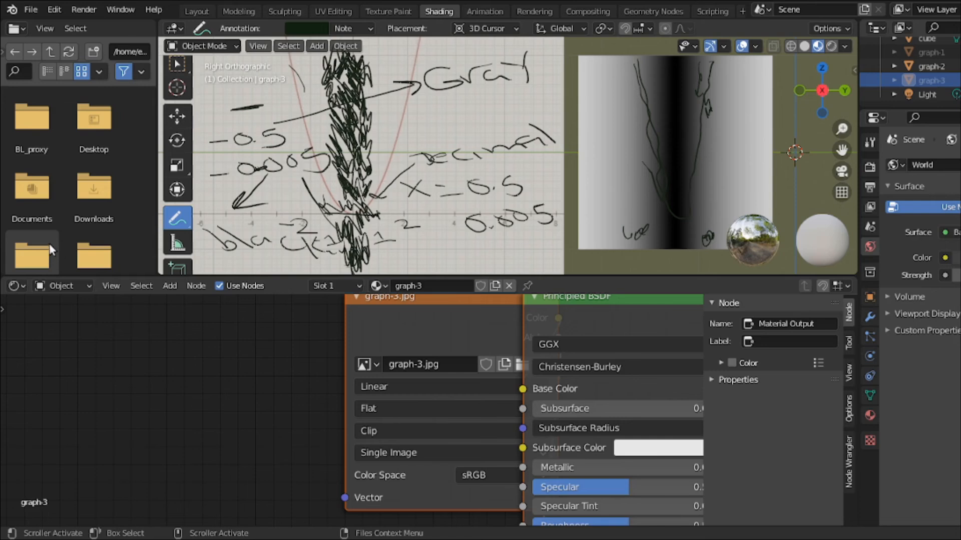
# Erase all annotations from the parabola graph and the cube with the Annotate Eraser.
pyautogui.click(183, 219)
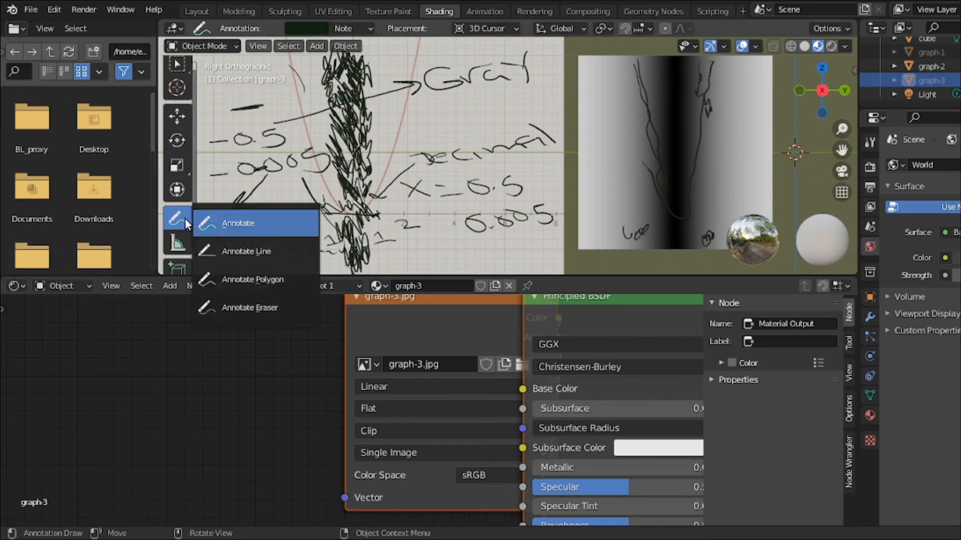
pyautogui.click(268, 306)
pyautogui.moveTo(380, 145)
pyautogui.mouseDown()
pyautogui.moveTo(292, 124)
pyautogui.moveTo(340, 65)
pyautogui.moveTo(295, 75)
pyautogui.moveTo(260, 107)
pyautogui.moveTo(337, 109)
pyautogui.moveTo(245, 195)
pyautogui.moveTo(345, 215)
pyautogui.moveTo(248, 235)
pyautogui.moveTo(231, 173)
pyautogui.moveTo(398, 117)
pyautogui.moveTo(435, 72)
pyautogui.moveTo(530, 66)
pyautogui.moveTo(610, 111)
pyautogui.moveTo(595, 173)
pyautogui.moveTo(603, 203)
pyautogui.moveTo(471, 230)
pyautogui.moveTo(489, 167)
pyautogui.moveTo(421, 158)
pyautogui.moveTo(345, 250)
pyautogui.moveTo(440, 197)
pyautogui.mouseUp()
pyautogui.moveTo(705, 204)
pyautogui.mouseDown()
pyautogui.moveTo(735, 216)
pyautogui.moveTo(580, 171)
pyautogui.moveTo(700, 114)
pyautogui.moveTo(661, 83)
pyautogui.moveTo(588, 93)
pyautogui.mouseUp()
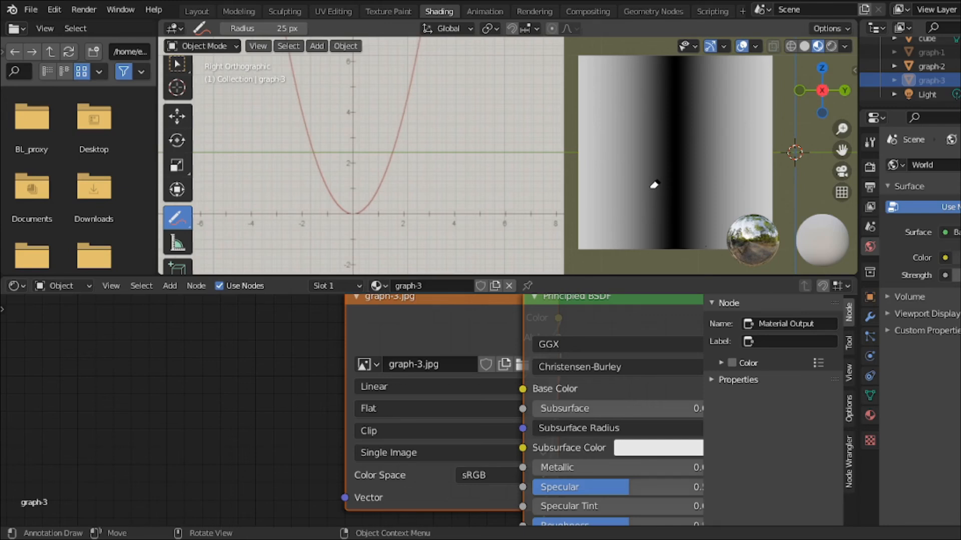
# Hide the graph-1 and graph-2 planes so only graph-3 with the cubic curve g(x)=x³ is shown beside the cube.
pyautogui.click(938, 66)
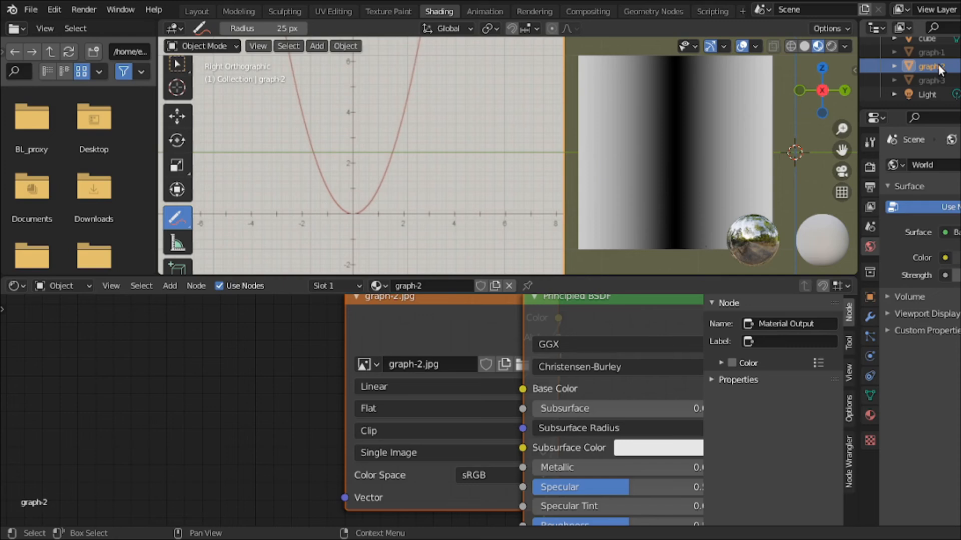
pyautogui.click(941, 80)
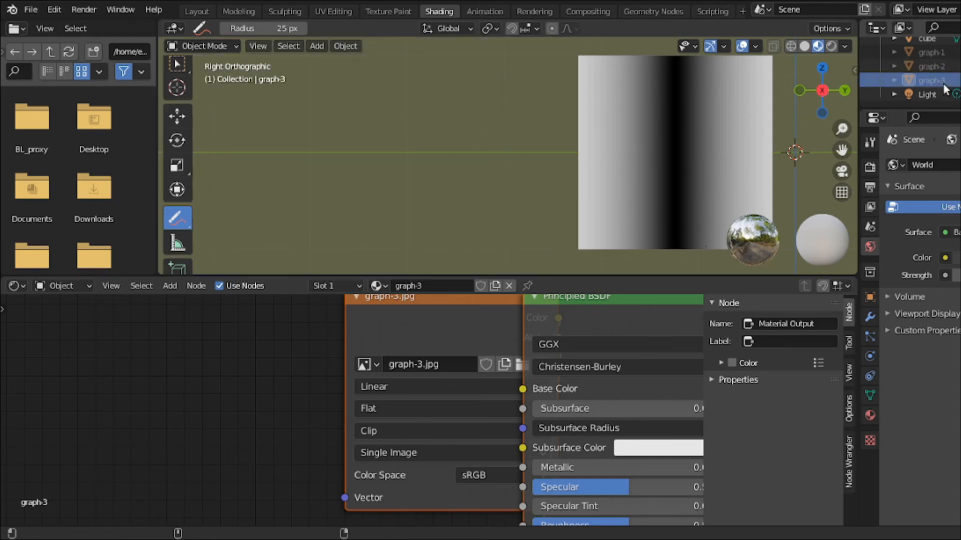
pyautogui.hotkey('alt', 'h')
pyautogui.click(942, 53)
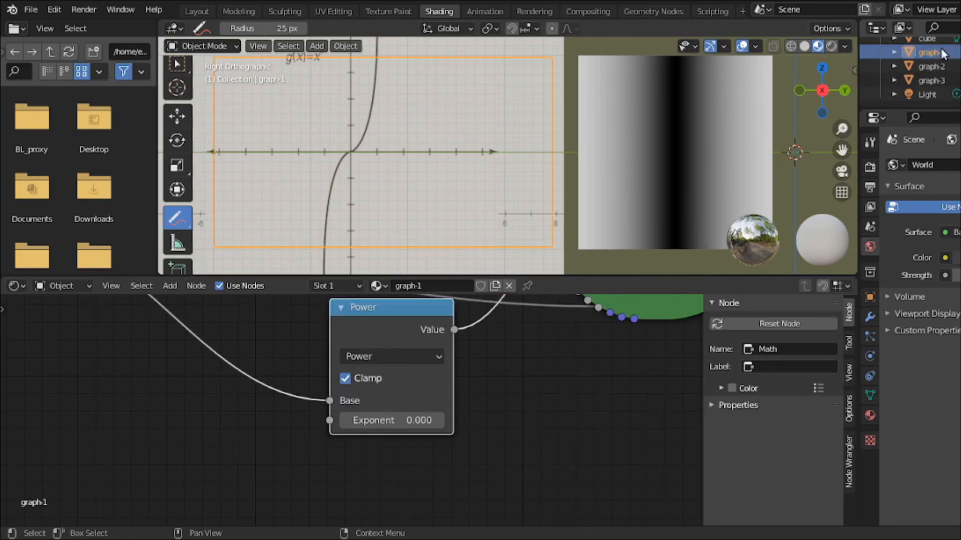
pyautogui.press('h')
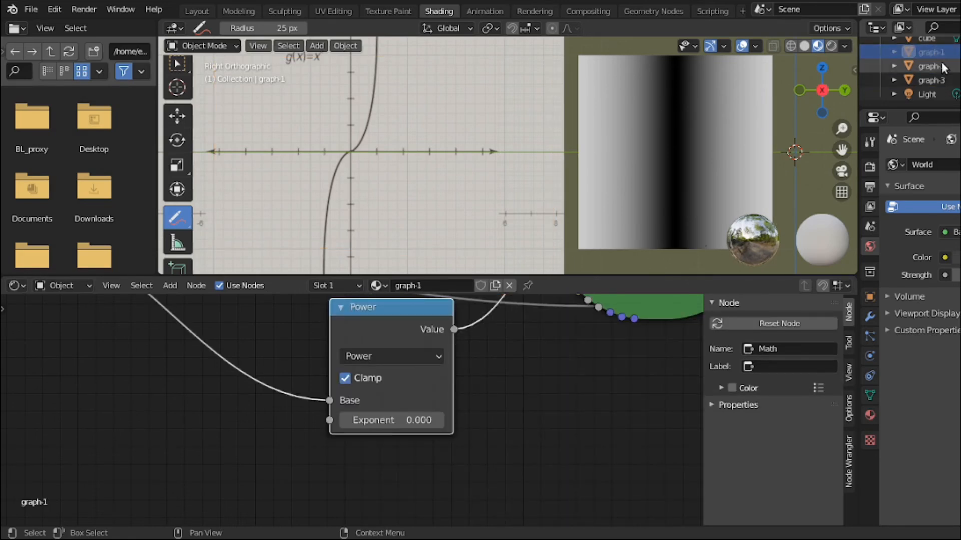
pyautogui.click(942, 67)
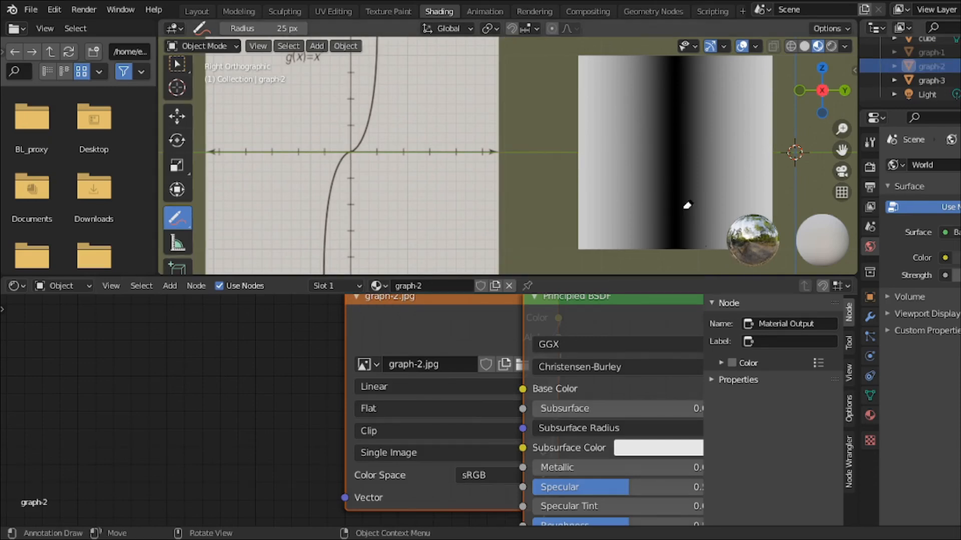
# Select the cube and set the exponent of its Power node to 3.
pyautogui.click(177, 63)
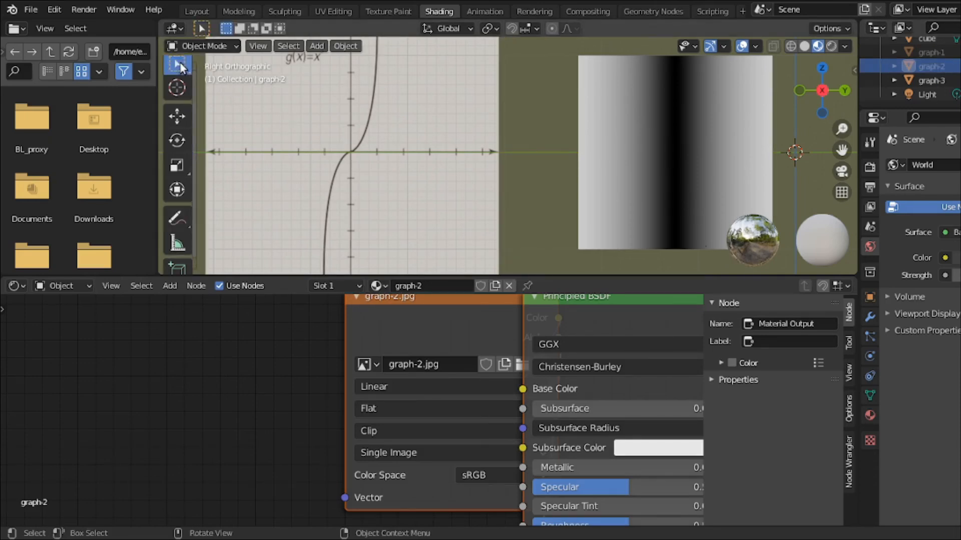
pyautogui.click(644, 106)
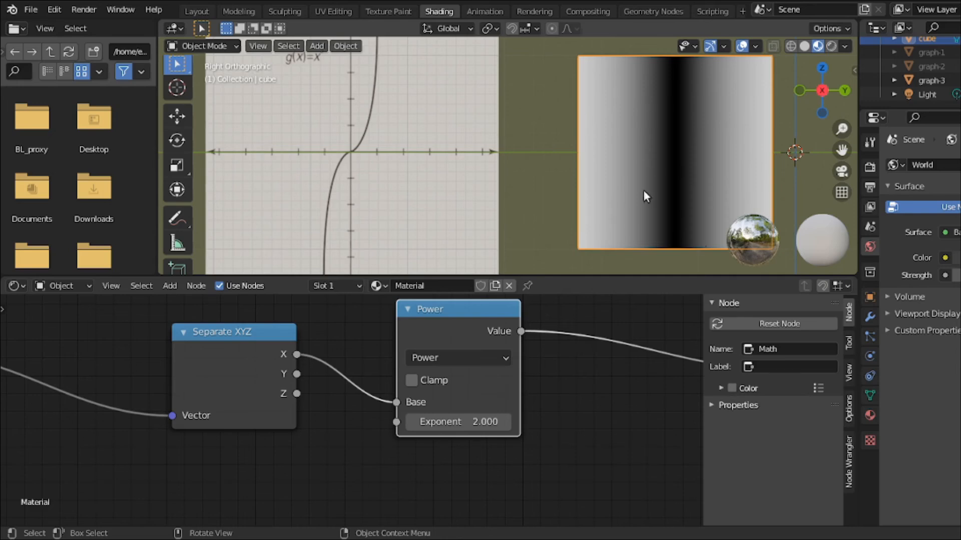
pyautogui.click(483, 421)
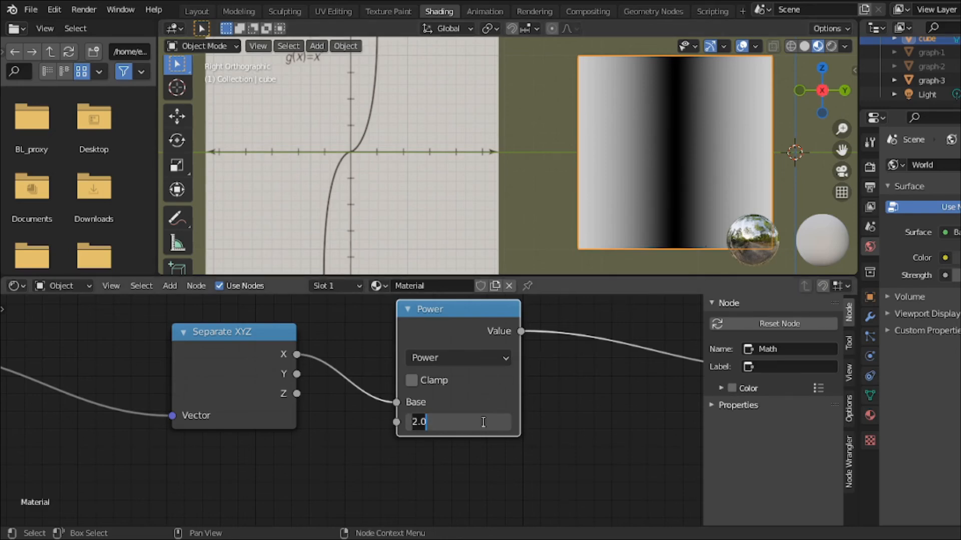
pyautogui.write('3')
pyautogui.press('Return')
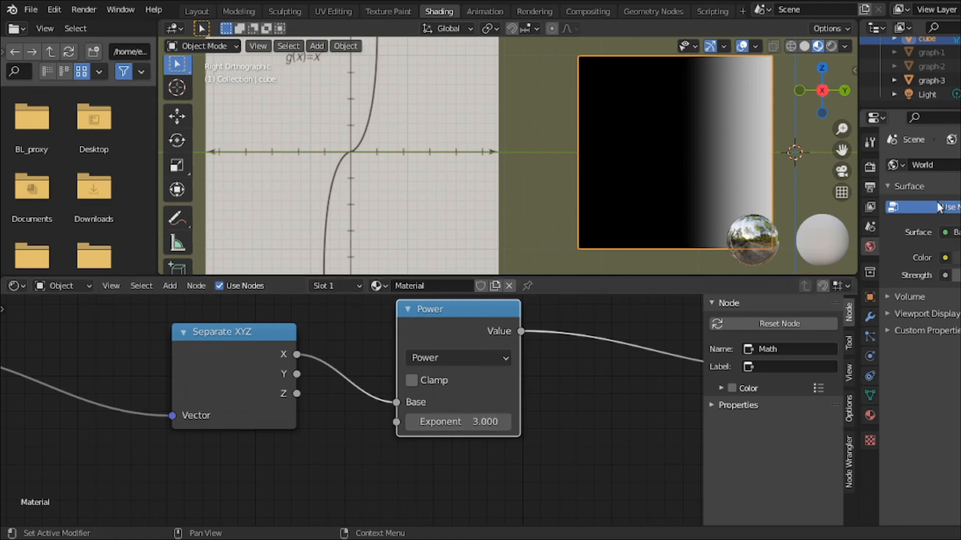
# Draw a minus sign with the Annotate tool on the negative side of the cubic graph and write "negative" beneath it.
pyautogui.click(189, 219)
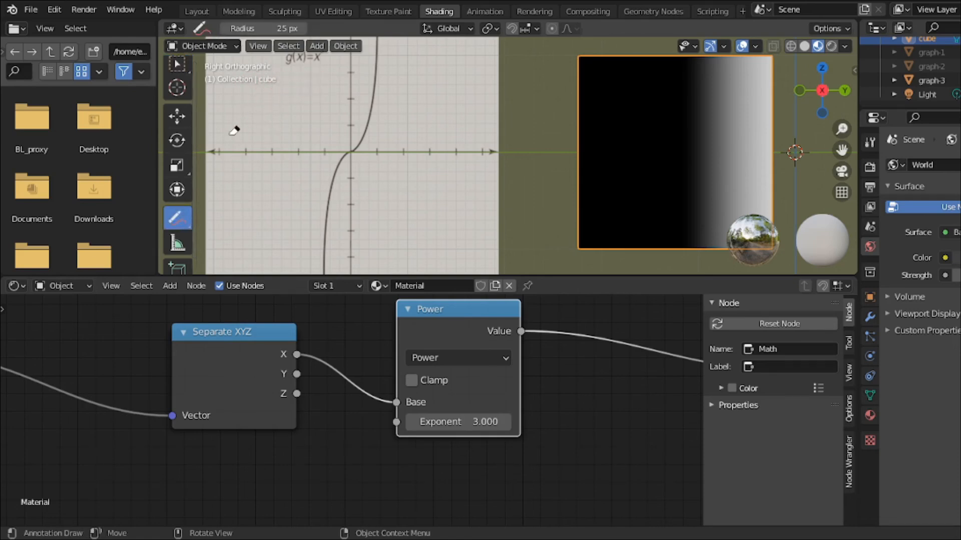
pyautogui.moveTo(178, 219); pyautogui.dragTo(220, 210)
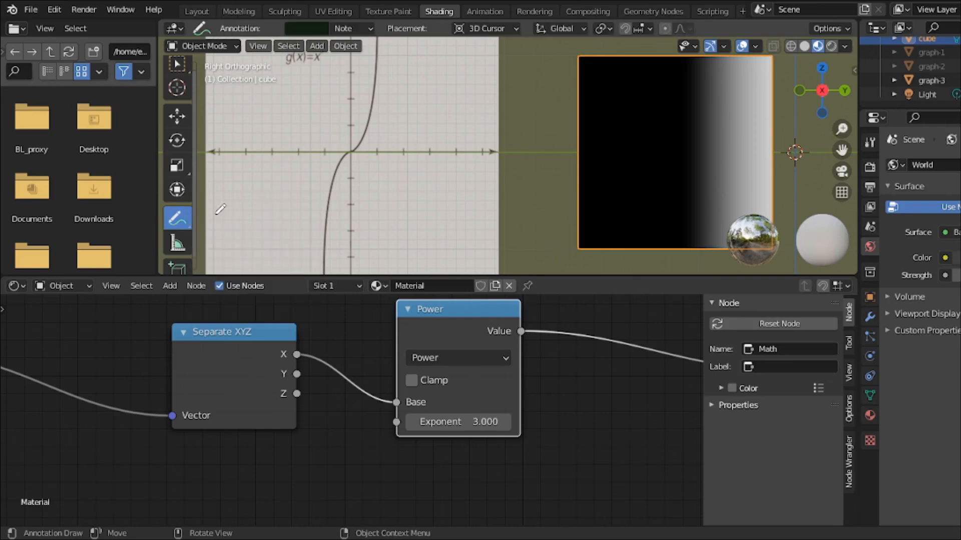
pyautogui.moveTo(217, 93)
pyautogui.mouseDown()
pyautogui.moveTo(260, 92)
pyautogui.moveTo(228, 111)
pyautogui.moveTo(248, 118)
pyautogui.mouseUp()
pyautogui.moveTo(250, 113)
pyautogui.mouseDown()
pyautogui.moveTo(290, 121)
pyautogui.moveTo(328, 90)
pyautogui.moveTo(343, 106)
pyautogui.moveTo(346, 94)
pyautogui.moveTo(372, 98)
pyautogui.mouseUp()
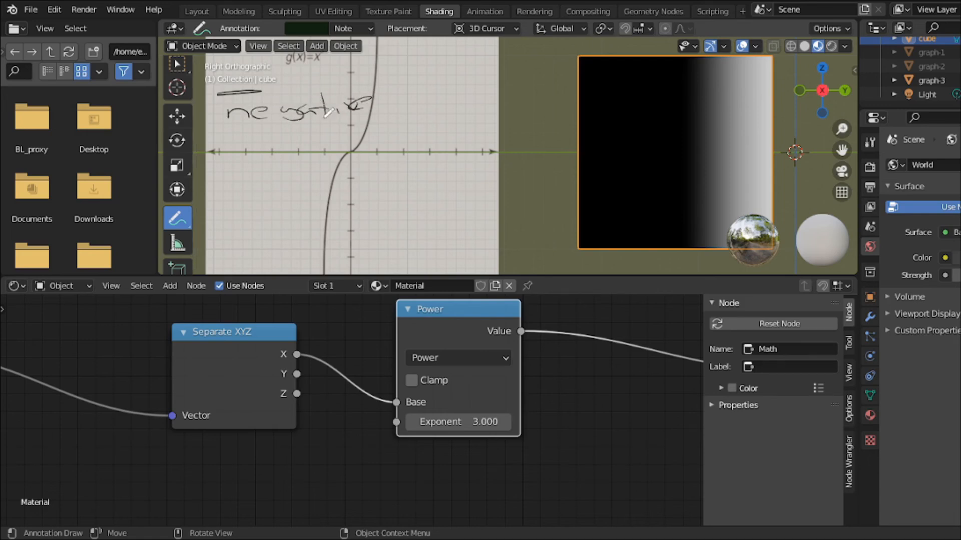
# Write "x ≤ 0" under the word "negative" on the cubic graph and "black" below it.
pyautogui.moveTo(300, 136)
pyautogui.mouseDown()
pyautogui.moveTo(273, 144)
pyautogui.moveTo(301, 151)
pyautogui.moveTo(332, 137)
pyautogui.mouseUp()
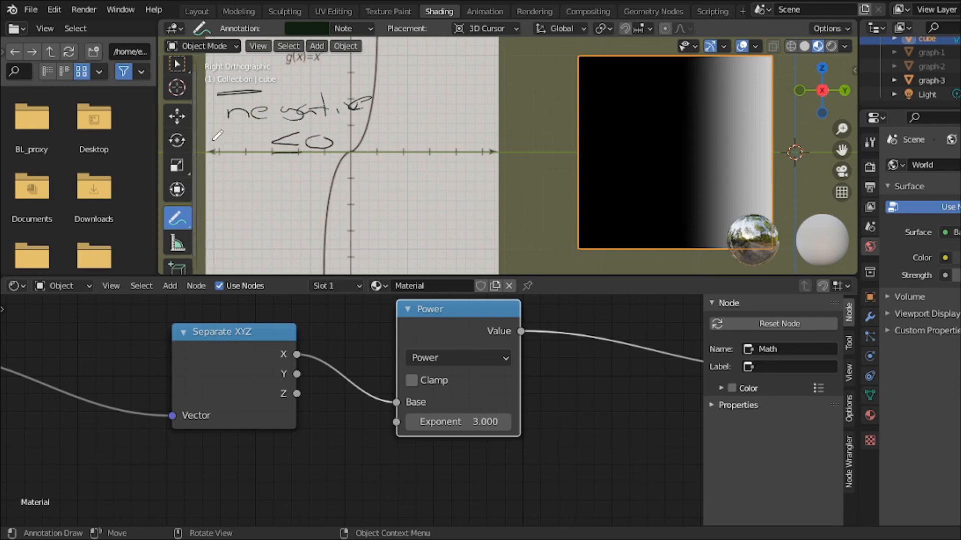
pyautogui.hotkey('ctrl', 'z')
pyautogui.moveTo(321, 132); pyautogui.dragTo(305, 149)
pyautogui.moveTo(289, 129)
pyautogui.keyDown('ctrl'); pyautogui.mouseDown()
pyautogui.moveTo(328, 128)
pyautogui.moveTo(303, 140)
pyautogui.moveTo(320, 145)
pyautogui.moveTo(327, 131)
pyautogui.moveTo(318, 129)
pyautogui.mouseUp(); pyautogui.keyUp('ctrl')
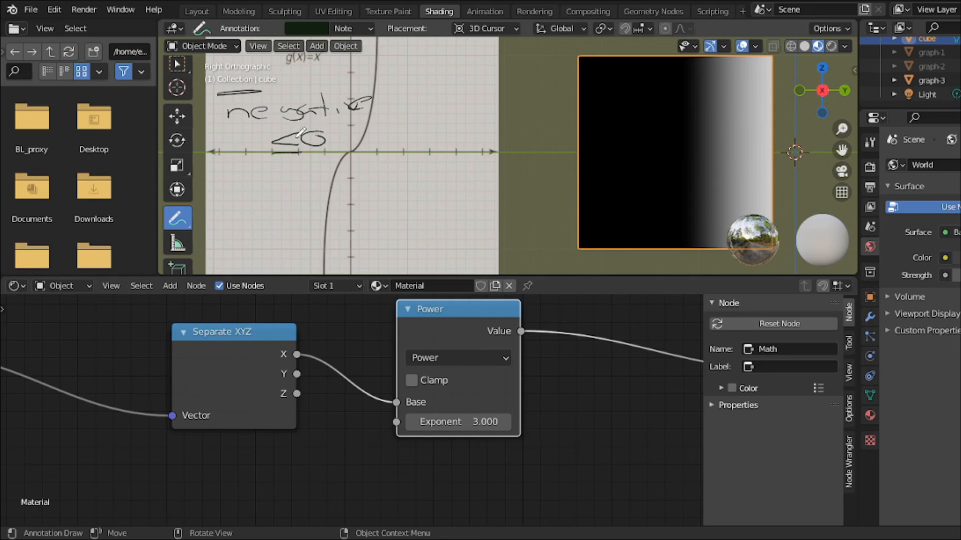
pyautogui.moveTo(254, 139)
pyautogui.mouseDown()
pyautogui.moveTo(230, 153)
pyautogui.moveTo(262, 147)
pyautogui.mouseUp()
pyautogui.moveTo(220, 171)
pyautogui.mouseDown()
pyautogui.moveTo(218, 186)
pyautogui.moveTo(231, 176)
pyautogui.moveTo(303, 183)
pyautogui.mouseUp()
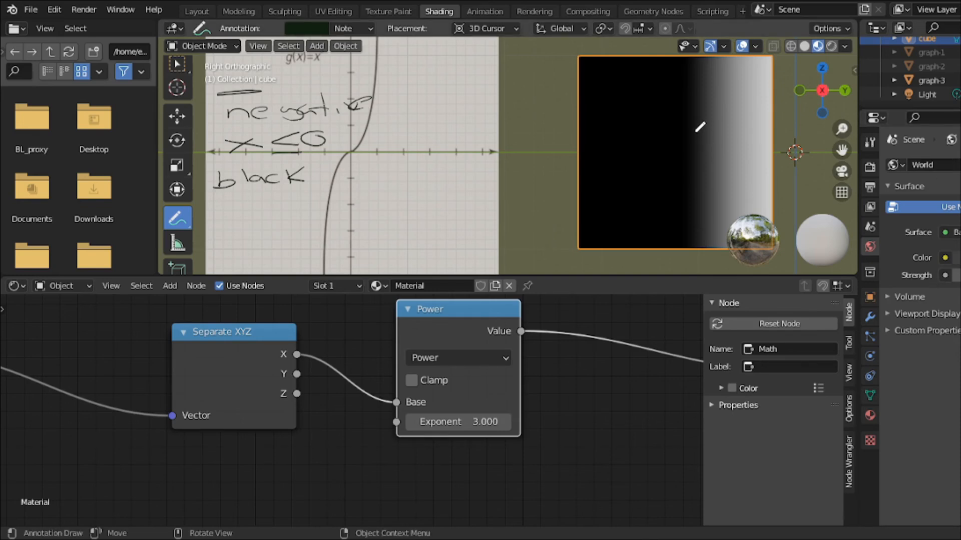
# Change the annotation colour to red and scribble over the black area of the cube.
pyautogui.press('n')
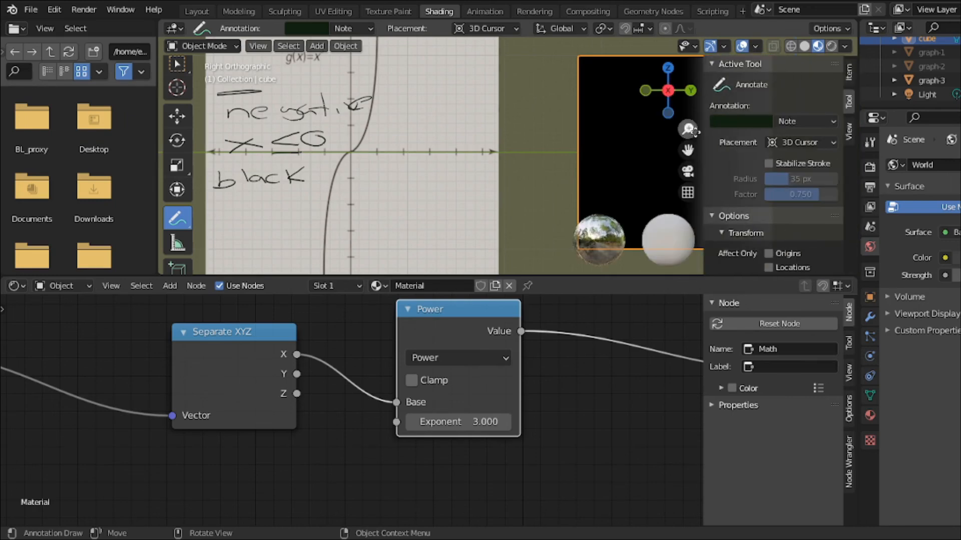
pyautogui.click(743, 120)
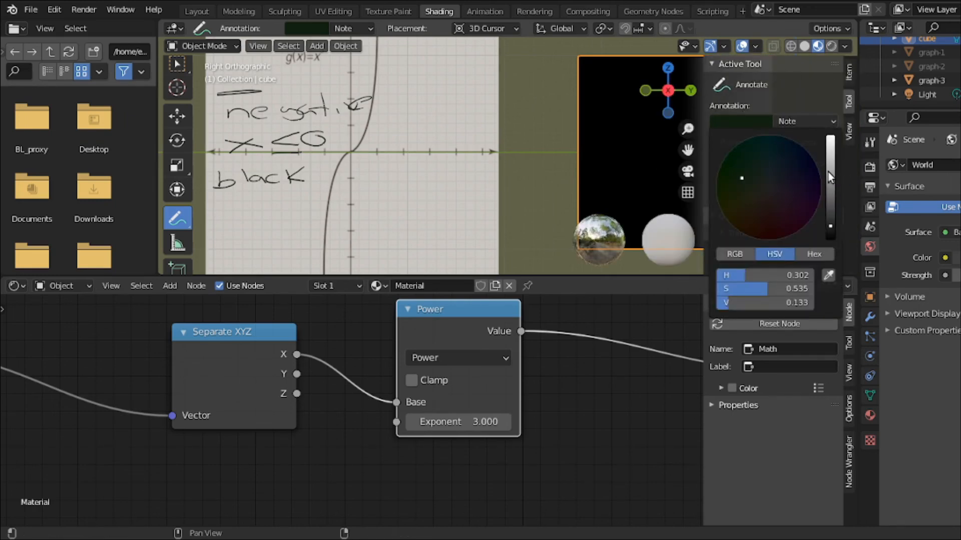
pyautogui.click(828, 172)
pyautogui.click(776, 226)
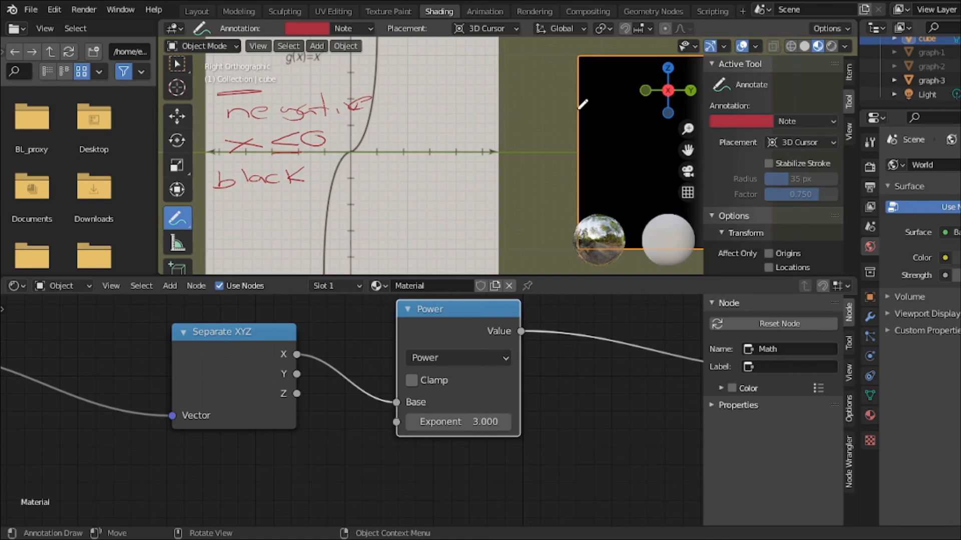
pyautogui.moveTo(586, 96)
pyautogui.mouseDown()
pyautogui.moveTo(591, 149)
pyautogui.moveTo(601, 114)
pyautogui.moveTo(599, 151)
pyautogui.moveTo(604, 125)
pyautogui.moveTo(616, 125)
pyautogui.moveTo(651, 180)
pyautogui.mouseUp()
pyautogui.press('n')
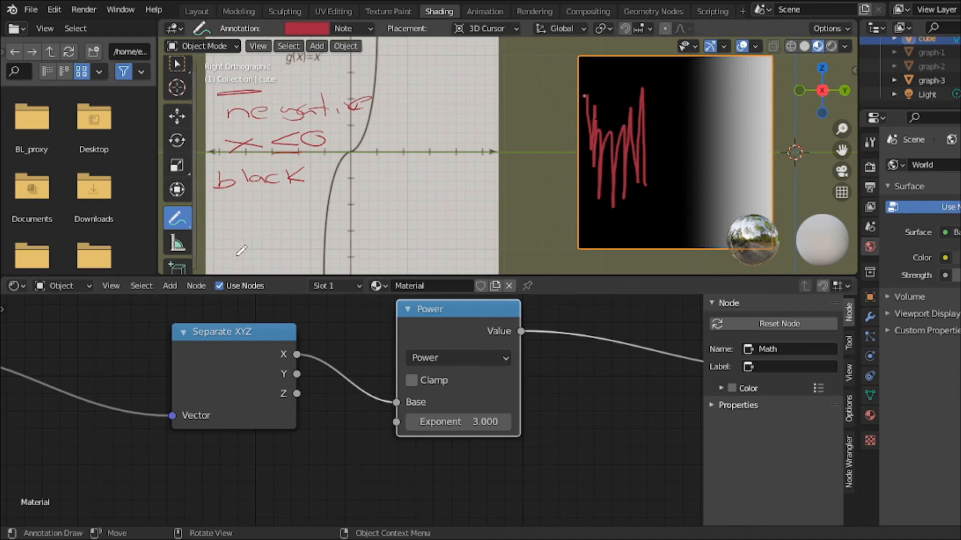
# Circle the origin of the cubic graph where the curve crosses both axes.
pyautogui.scroll(1, 240, 250)
pyautogui.scroll(2, 237, 255)
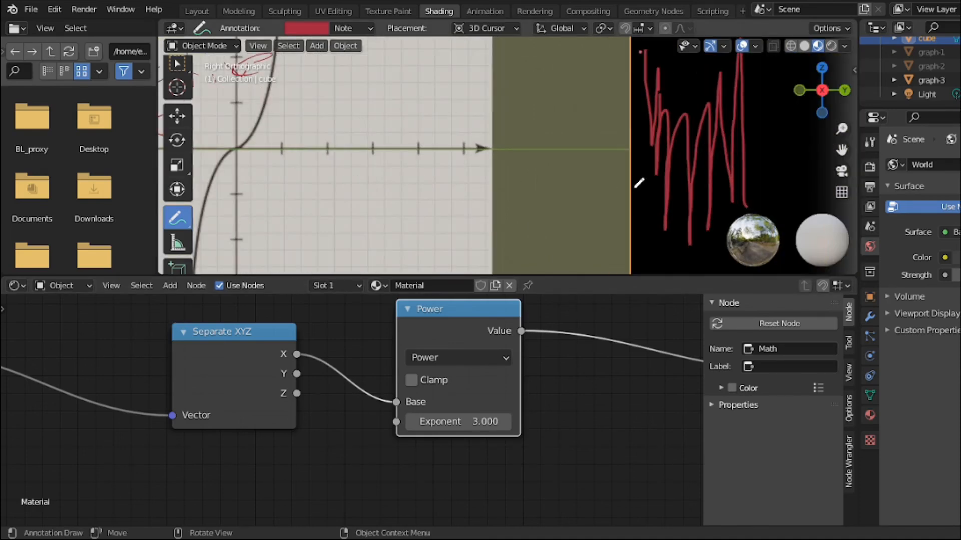
pyautogui.moveTo(836, 149); pyautogui.dragTo(930, 149)
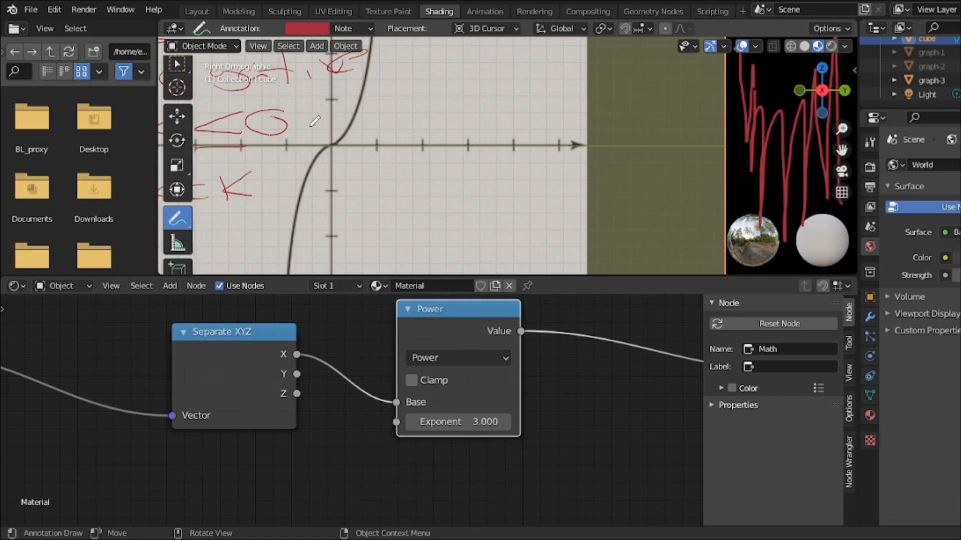
pyautogui.moveTo(310, 126)
pyautogui.mouseDown()
pyautogui.moveTo(314, 146)
pyautogui.moveTo(346, 151)
pyautogui.moveTo(341, 133)
pyautogui.moveTo(310, 130)
pyautogui.mouseUp()
pyautogui.scroll(-3, 532, 195)
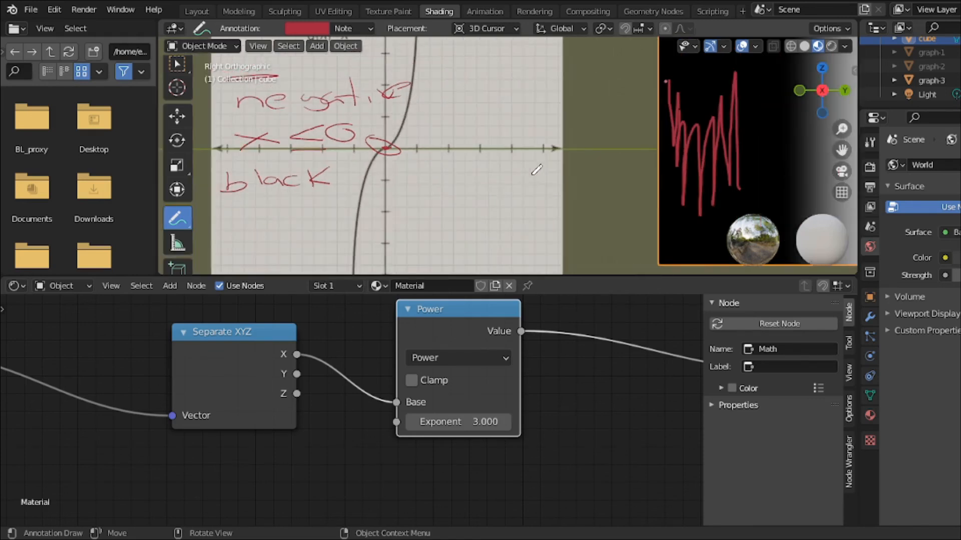
pyautogui.scroll(-1, 537, 170)
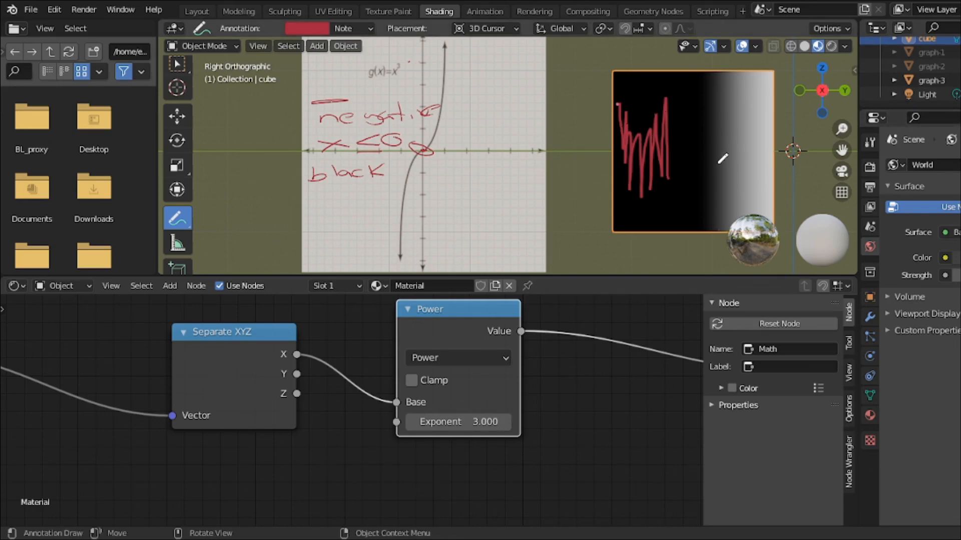
# Write the sample values "0.3" and "0.03" over the cube's dark gradient and two negative values beneath them.
pyautogui.moveTo(705, 174)
pyautogui.mouseDown()
pyautogui.moveTo(721, 169)
pyautogui.moveTo(719, 188)
pyautogui.moveTo(706, 175)
pyautogui.mouseUp()
pyautogui.moveTo(704, 131)
pyautogui.mouseDown()
pyautogui.moveTo(722, 140)
pyautogui.moveTo(694, 156)
pyautogui.moveTo(703, 147)
pyautogui.moveTo(714, 160)
pyautogui.moveTo(730, 146)
pyautogui.moveTo(747, 151)
pyautogui.moveTo(737, 161)
pyautogui.mouseUp()
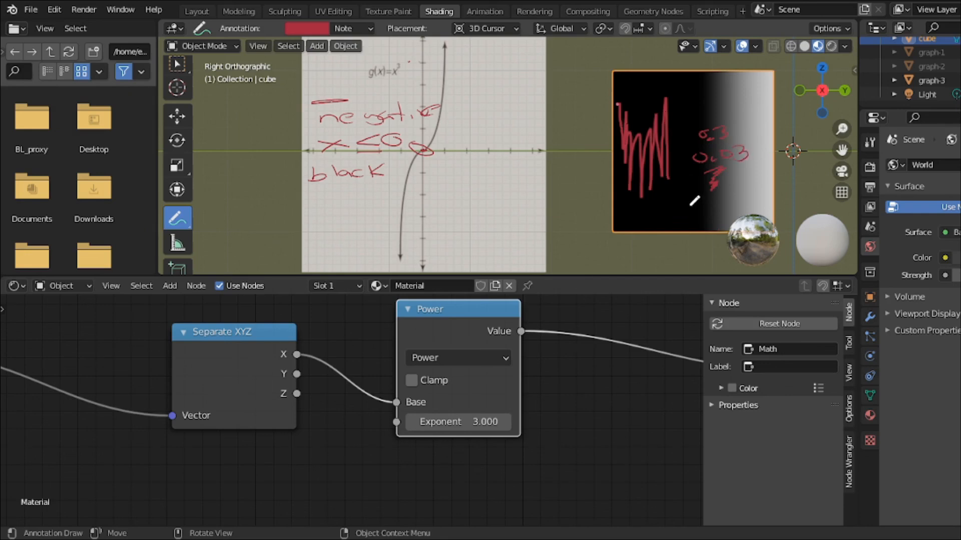
pyautogui.moveTo(685, 206)
pyautogui.mouseDown()
pyautogui.moveTo(726, 211)
pyautogui.moveTo(701, 221)
pyautogui.mouseUp()
pyautogui.moveTo(715, 213)
pyautogui.mouseDown()
pyautogui.moveTo(724, 210)
pyautogui.moveTo(703, 225)
pyautogui.moveTo(745, 221)
pyautogui.moveTo(738, 229)
pyautogui.mouseUp()
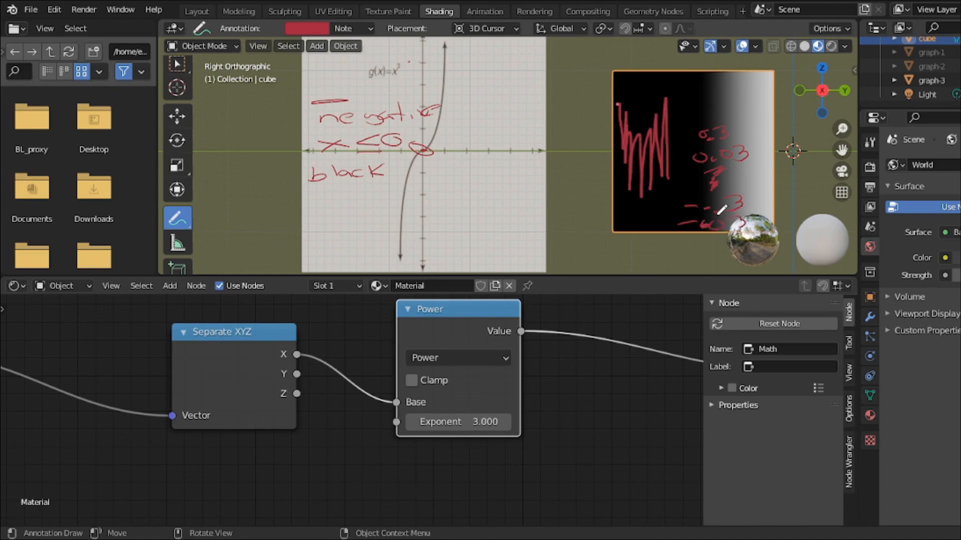